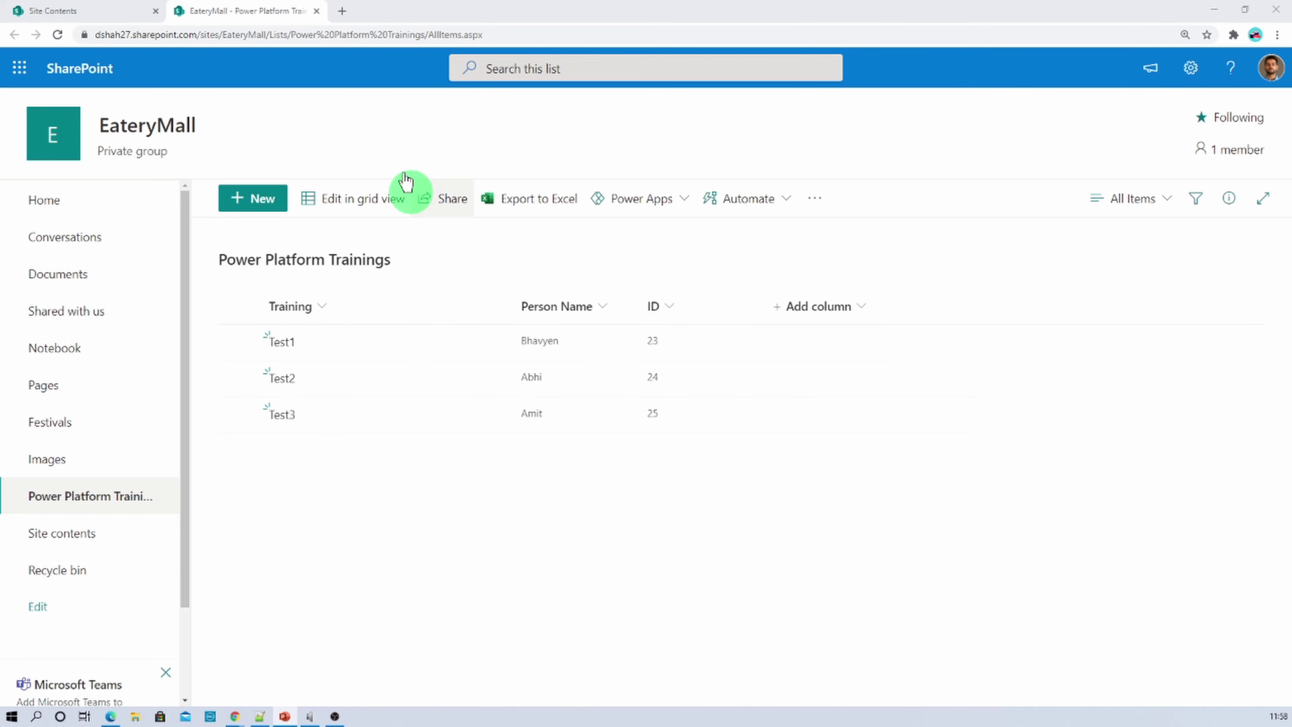
Open flow.microsoft.com in a new browser tab to switch to Power Automate
left_click(342, 10)
type("flow.microsoft.com")
key("Return")
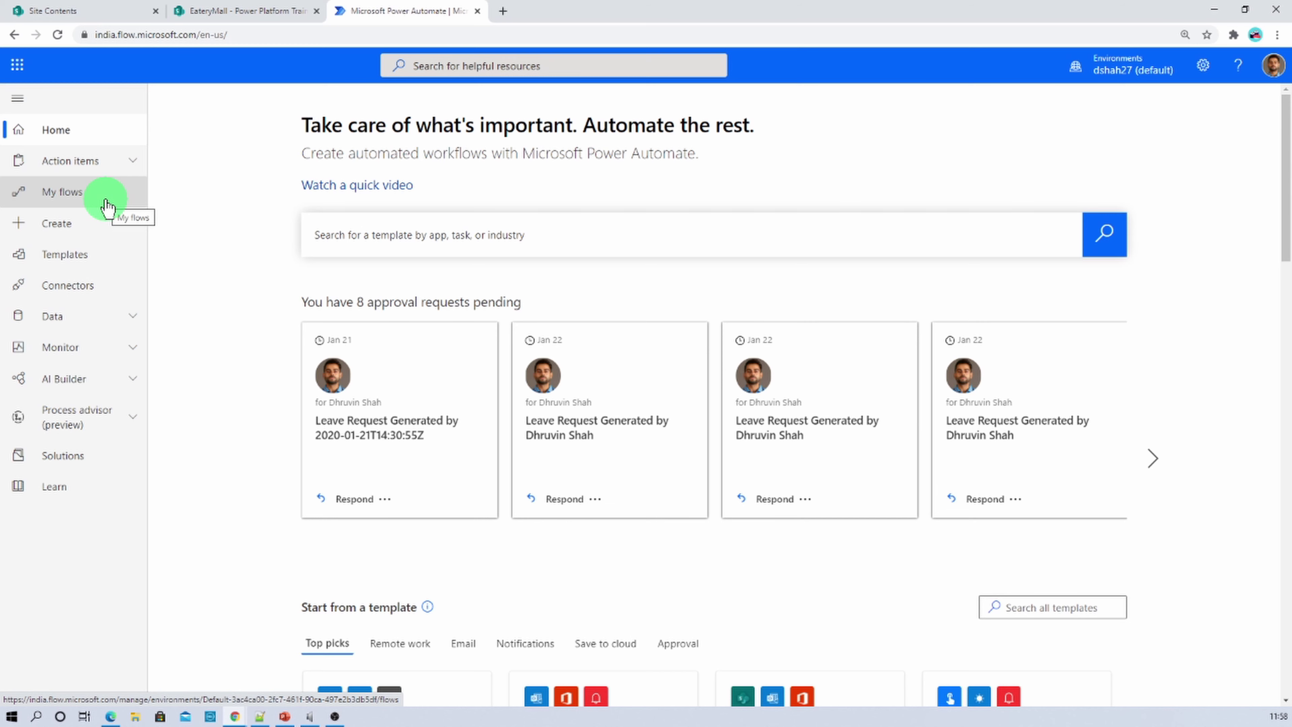
Create an instant cloud flow from blank that uses the Manually trigger a flow trigger
left_click(79, 237)
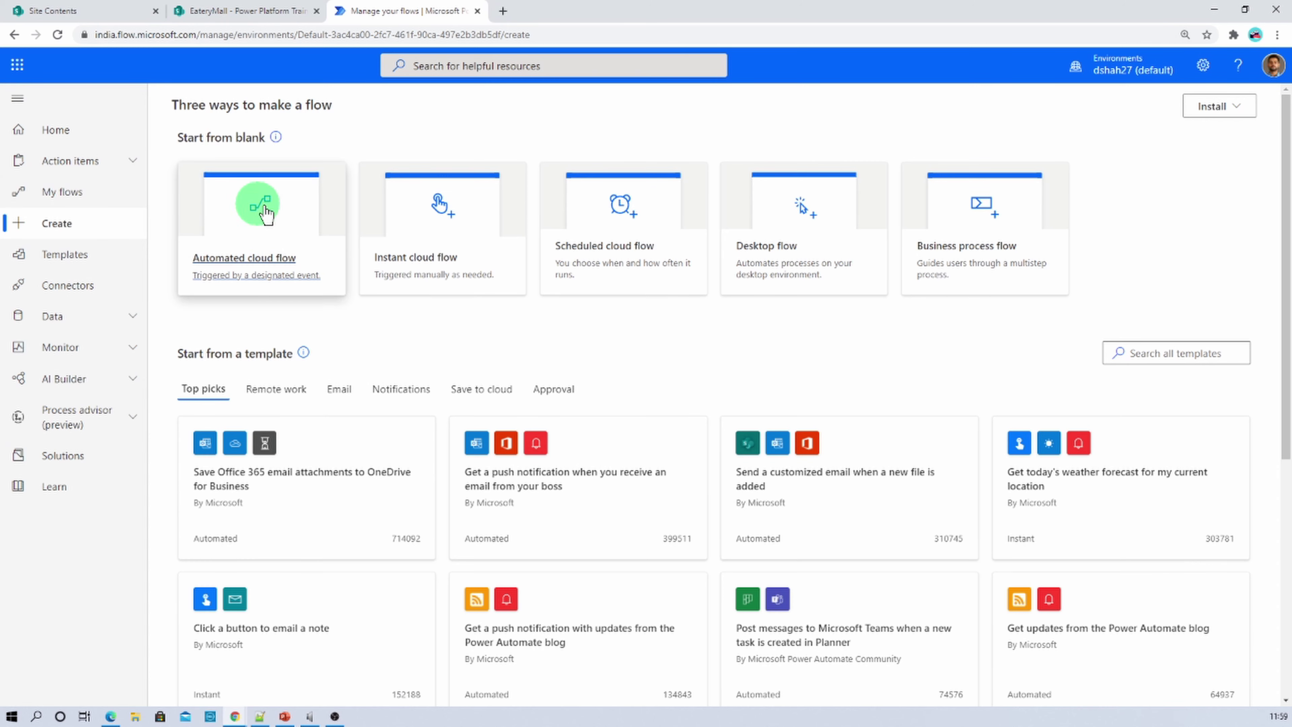
left_click(423, 238)
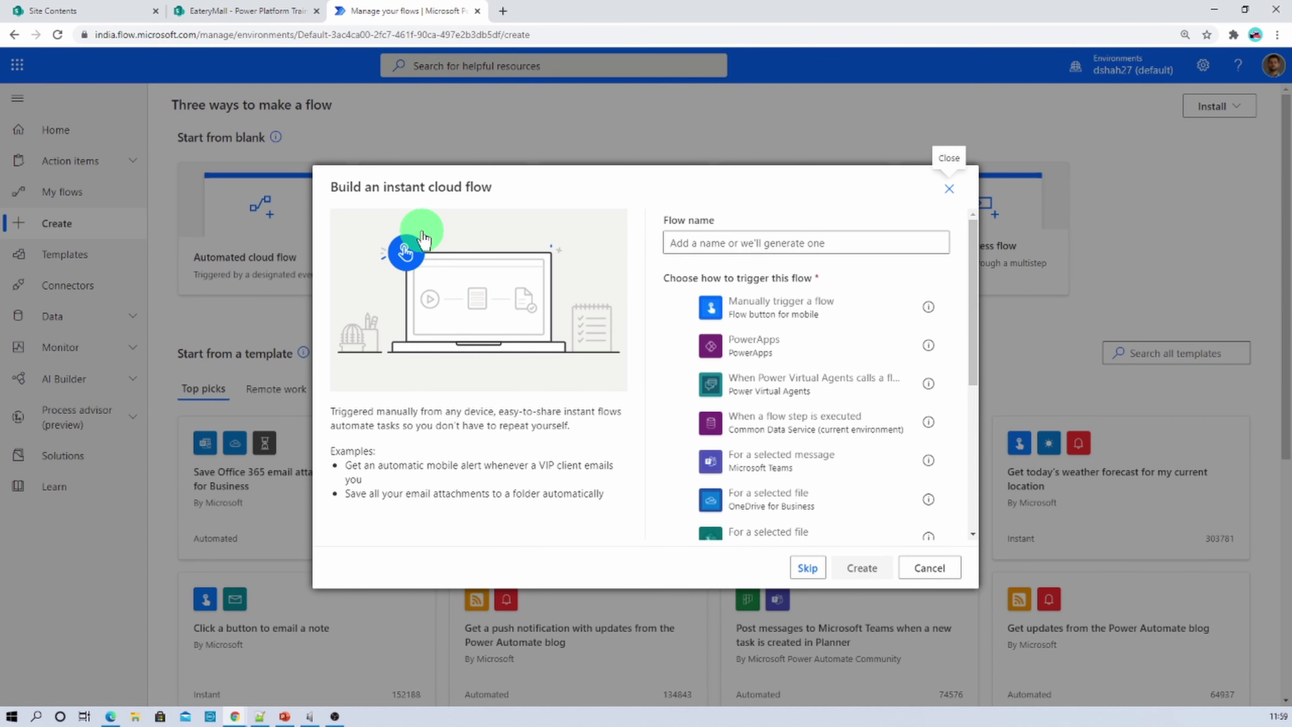
left_click(770, 320)
left_click(863, 568)
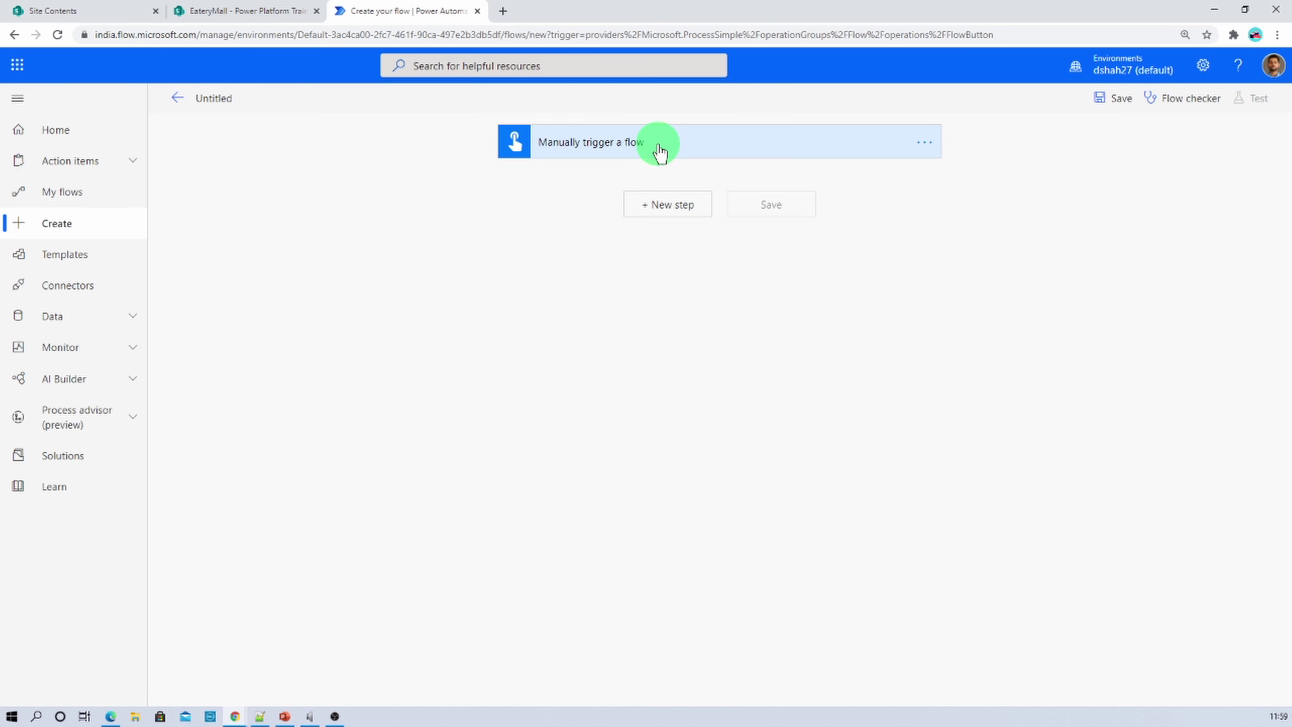
Name the flow SharePointCRUD and add a Send an HTTP request to SharePoint action
left_click(206, 103)
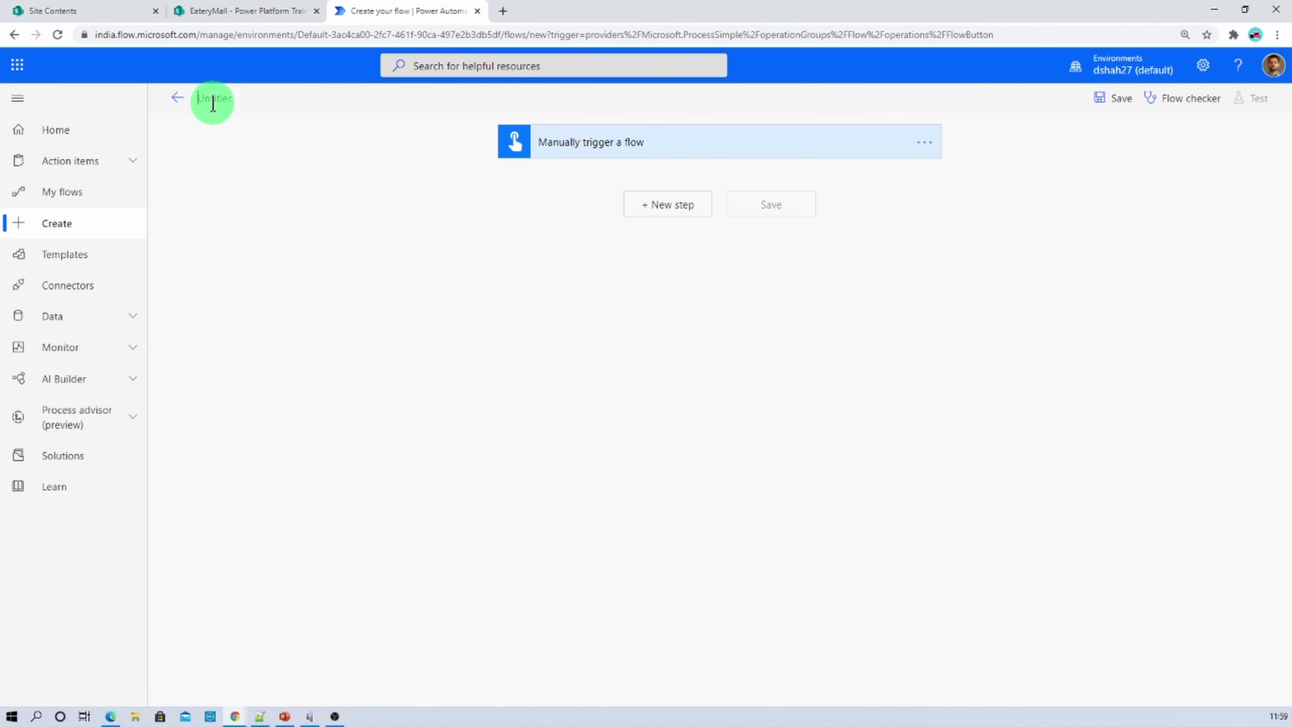
left_click(598, 245)
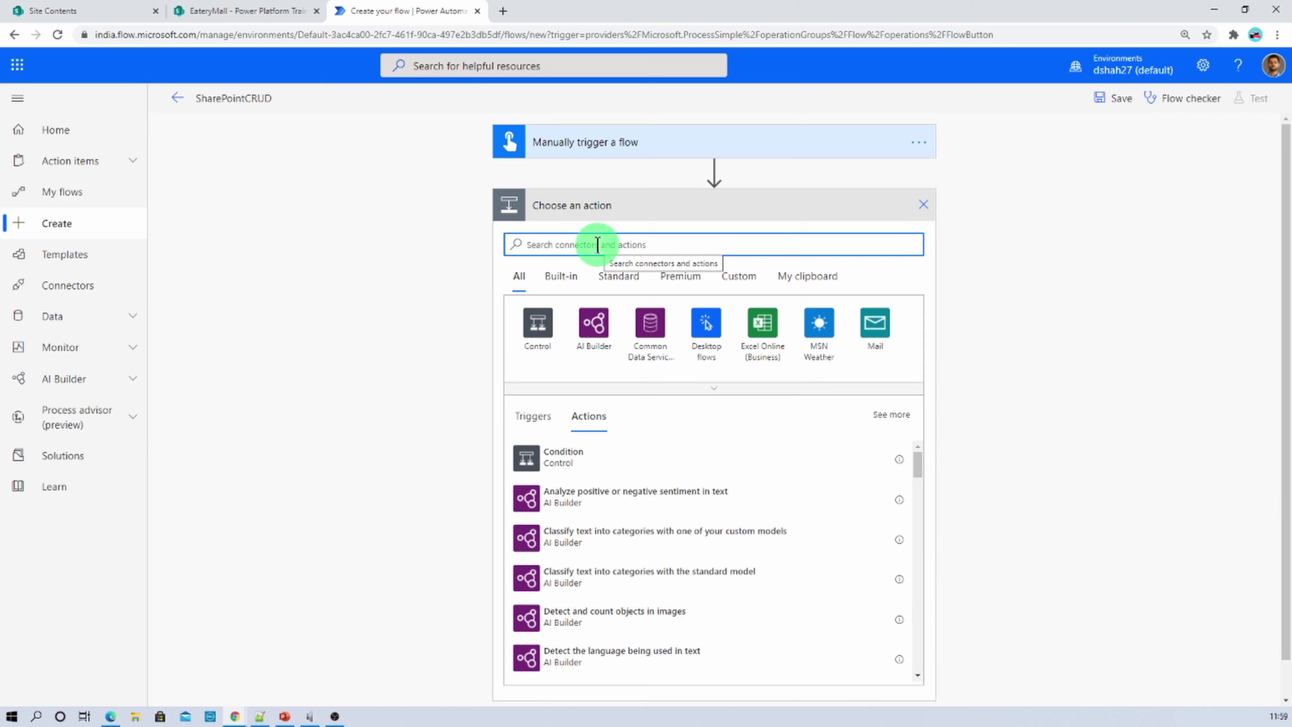
type("htt")
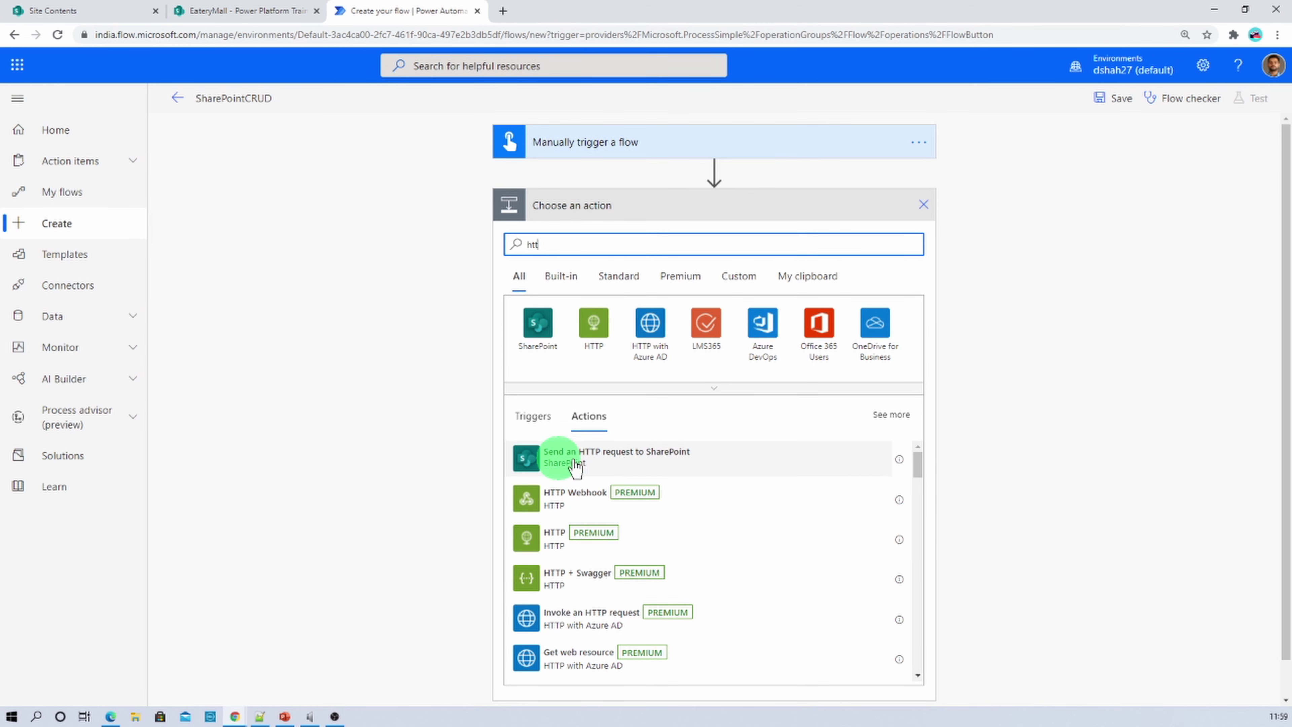
left_click(680, 468)
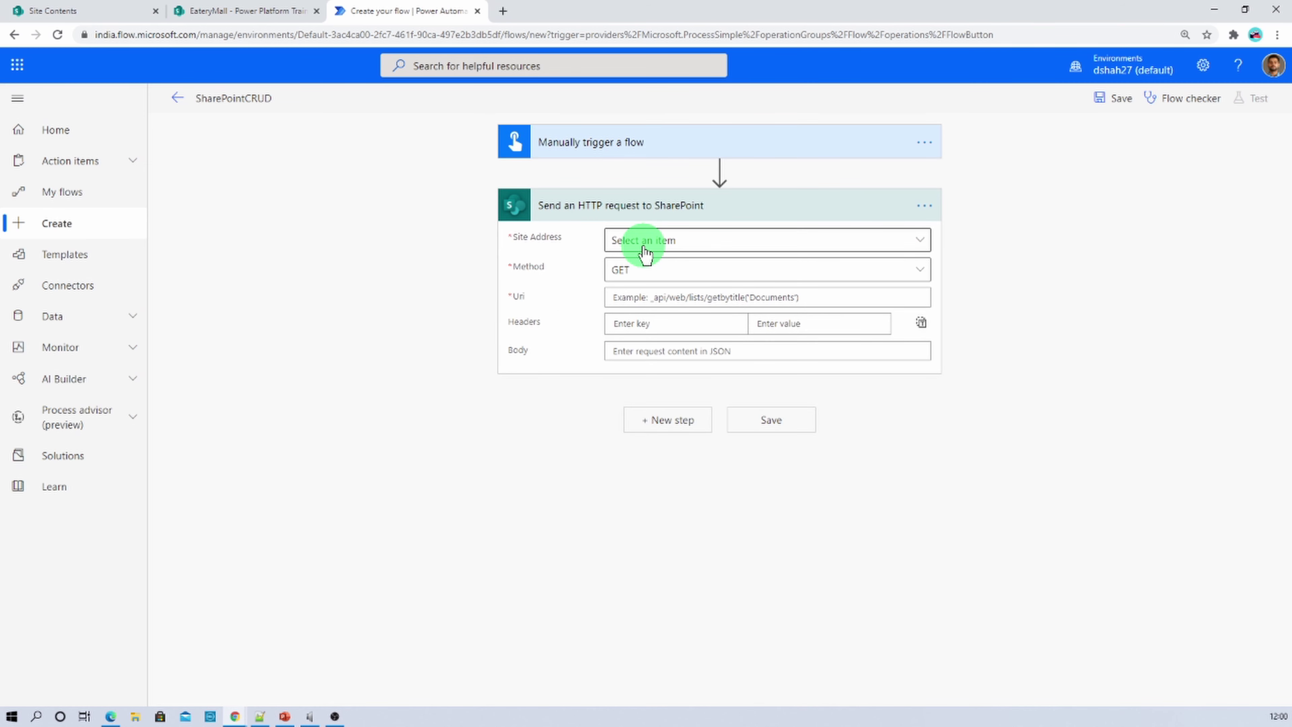
Set the HTTP request's site address to the EateryMall site
left_click(645, 252)
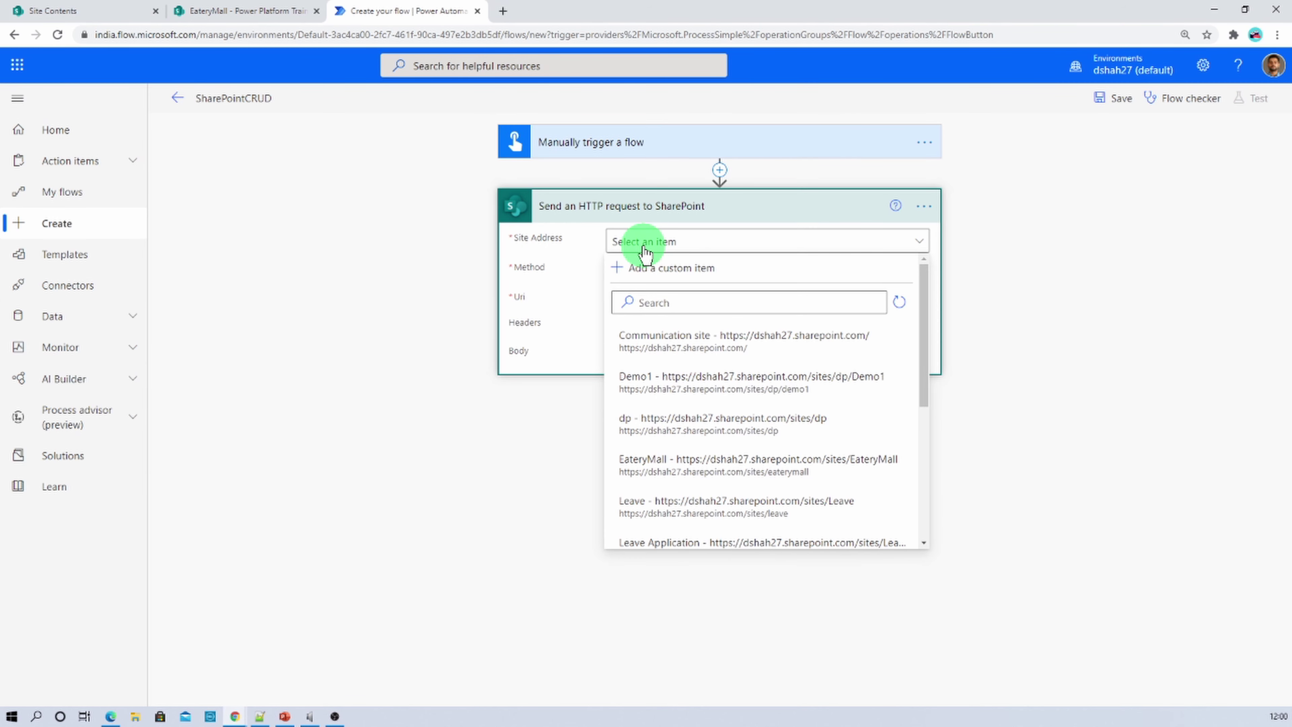
left_click(649, 461)
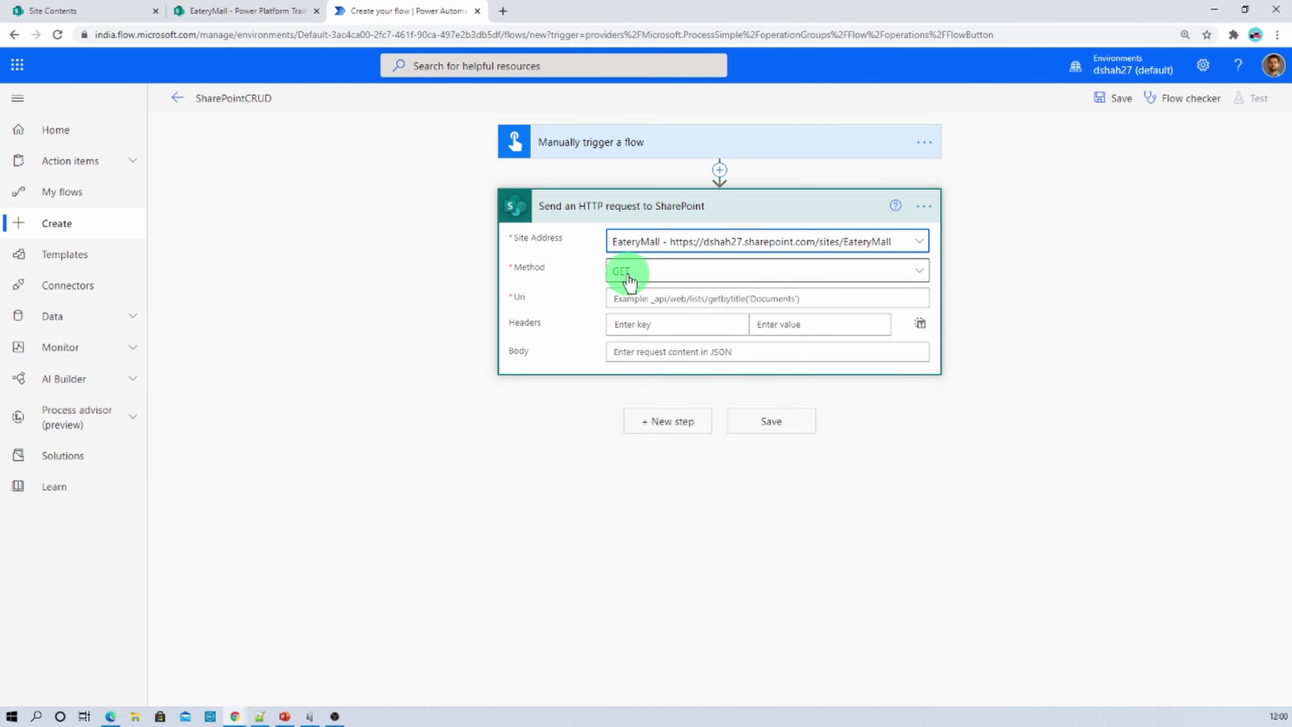
left_click(639, 304)
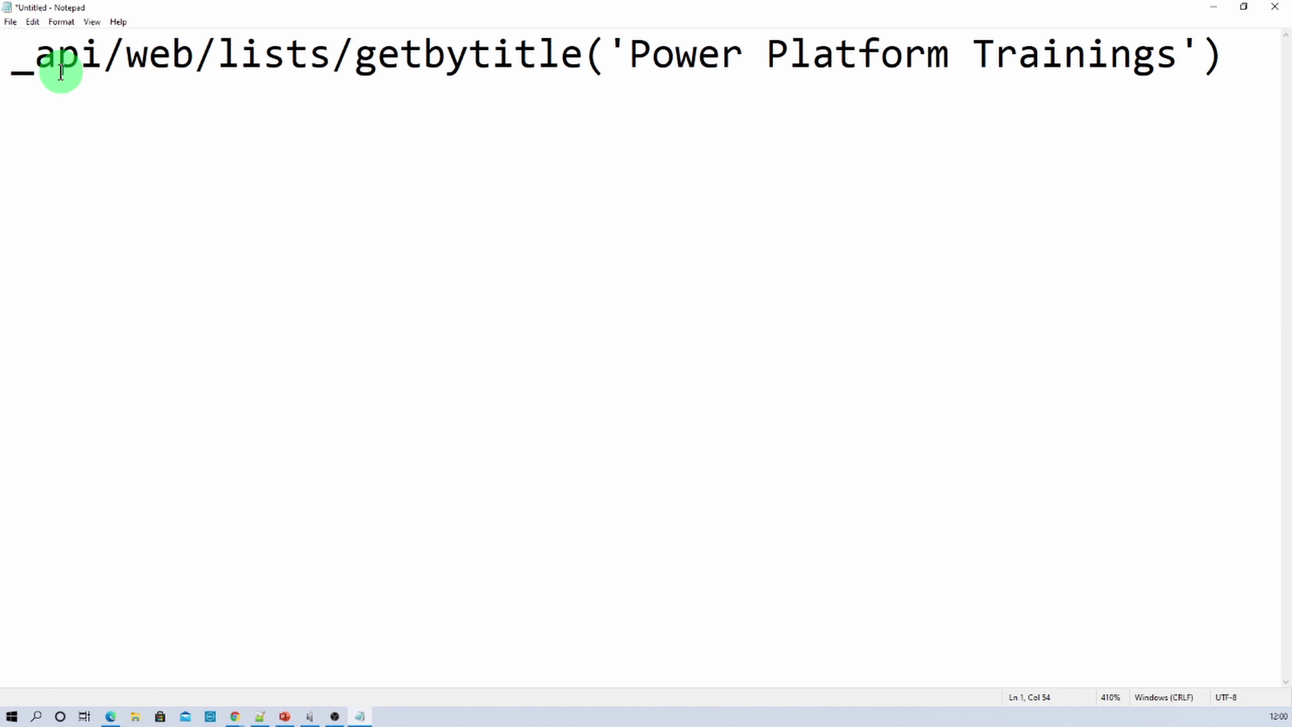
Copy _api/web/lists/getbytitle('Power Platform Trainings') from Notepad into the GET request's Uri in Power Automate and save the flow
left_click(16, 65)
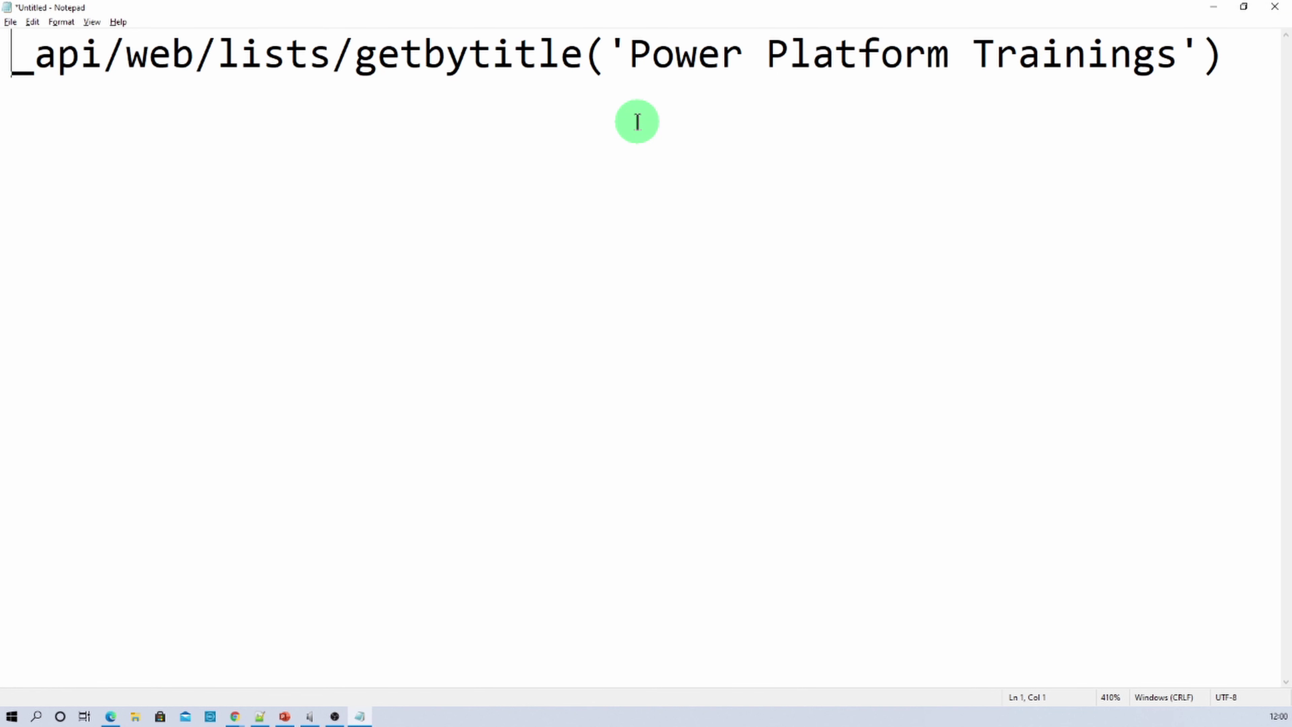
key("ctrl+a")
key("ctrl+c")
key("alt+Tab")
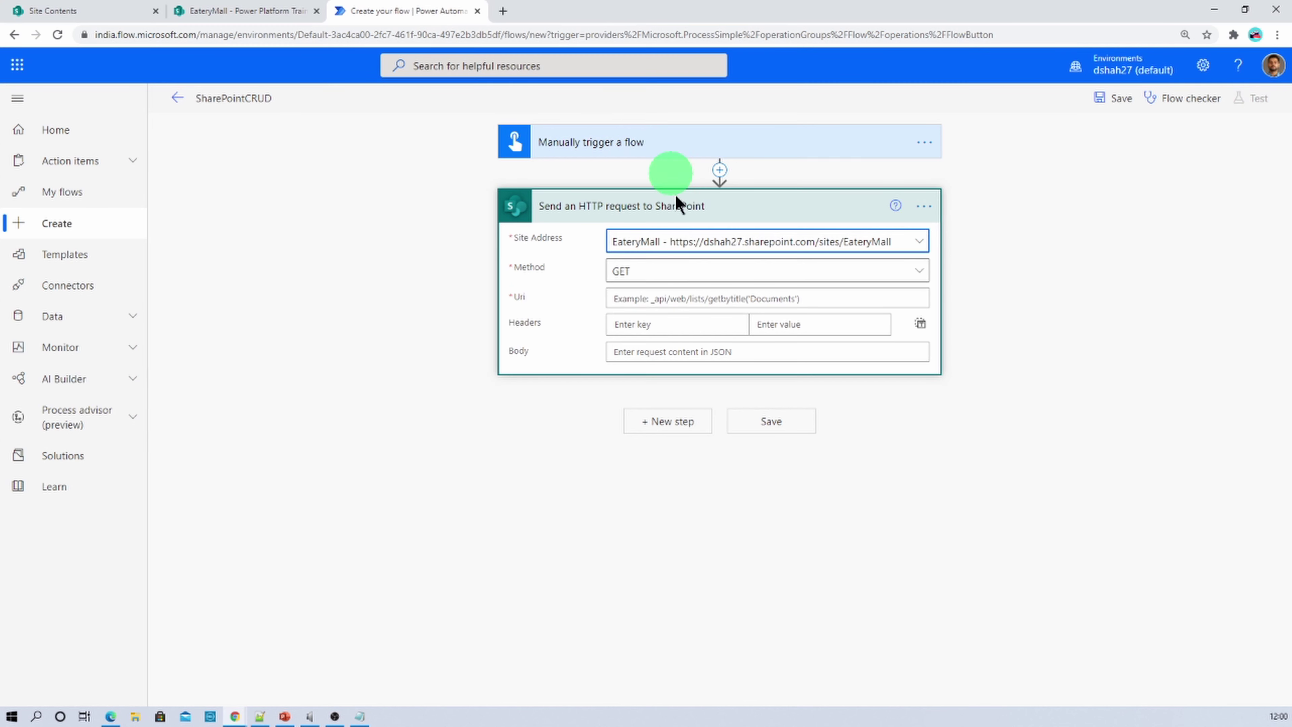
left_click(656, 299)
key("ctrl+v")
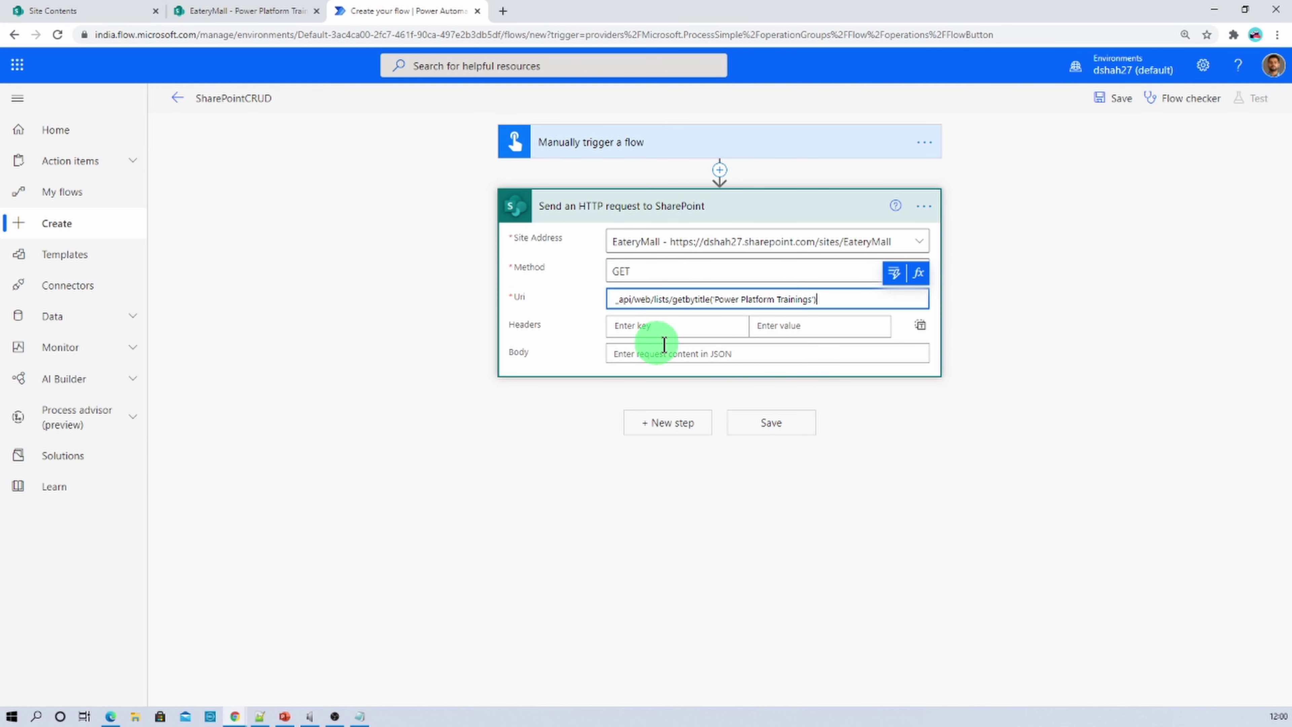
left_click(772, 423)
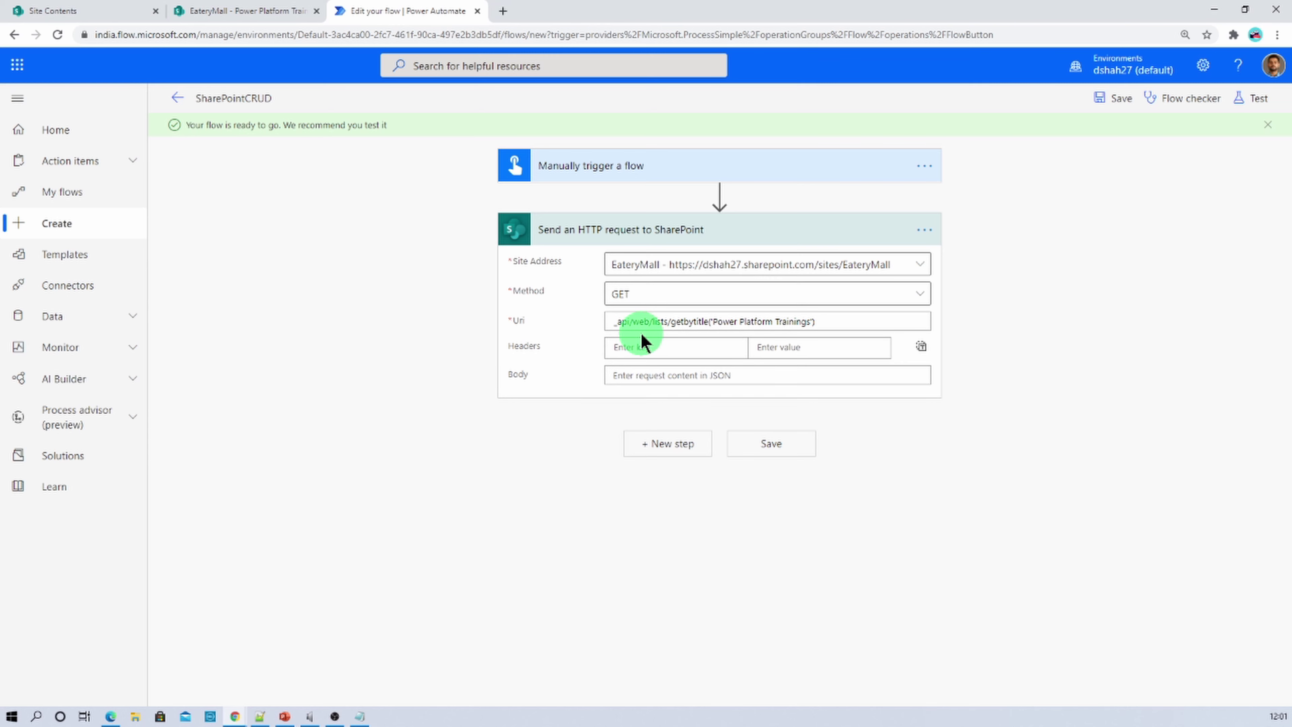
key("alt+Tab")
left_click(494, 84)
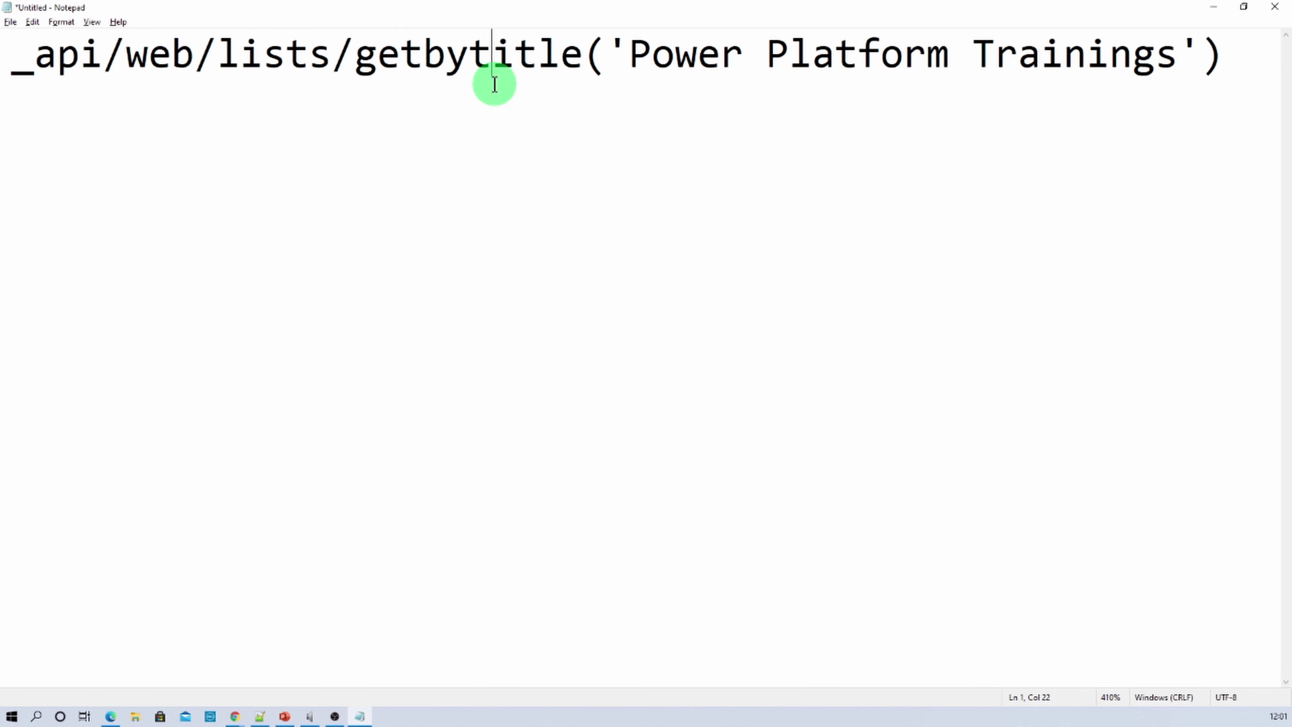
left_click_drag(628, 51, 1169, 51)
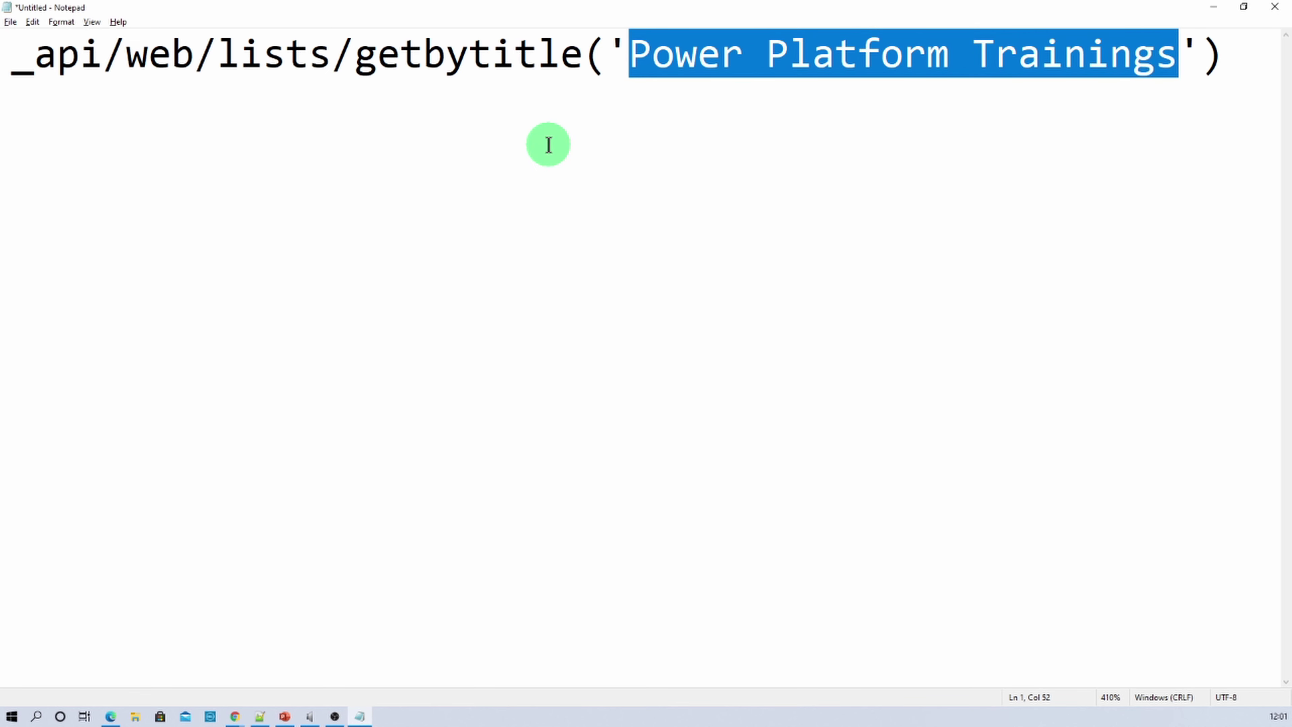
key("alt+Tab")
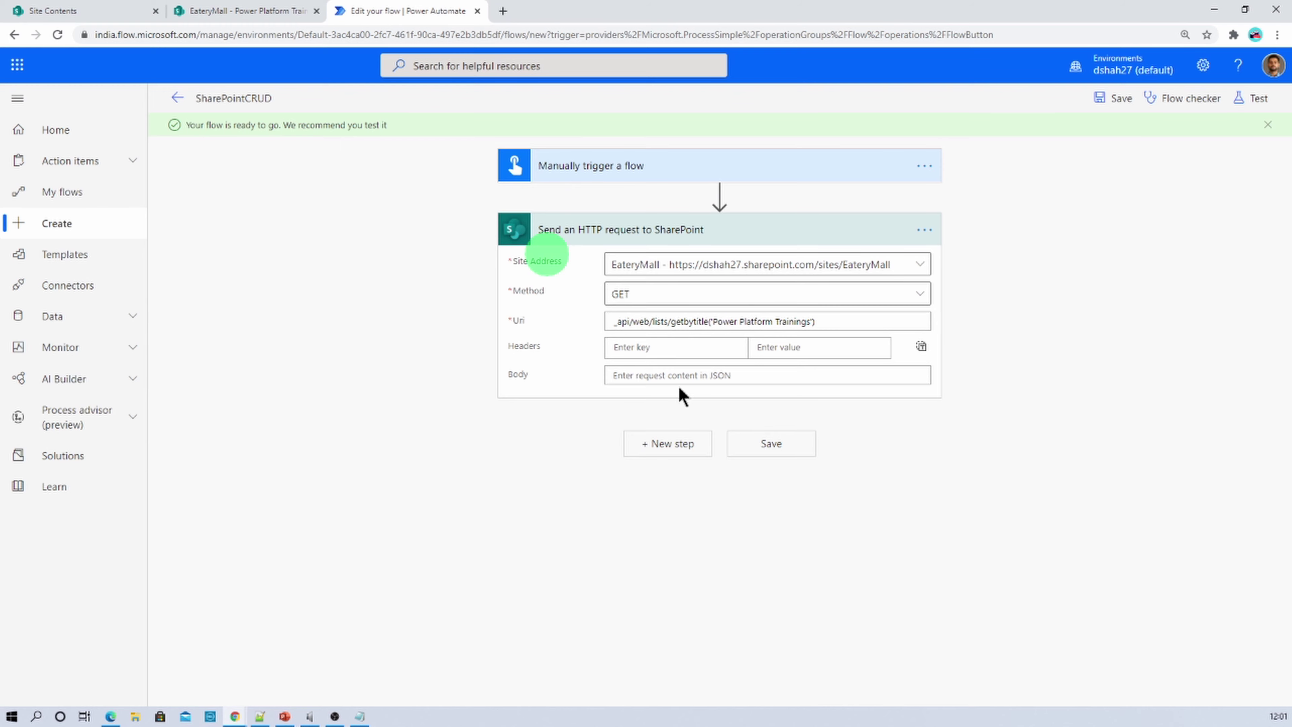
Run a manual test of the SharePointCRUD flow and inspect the output body of the HTTP request
left_click(1254, 100)
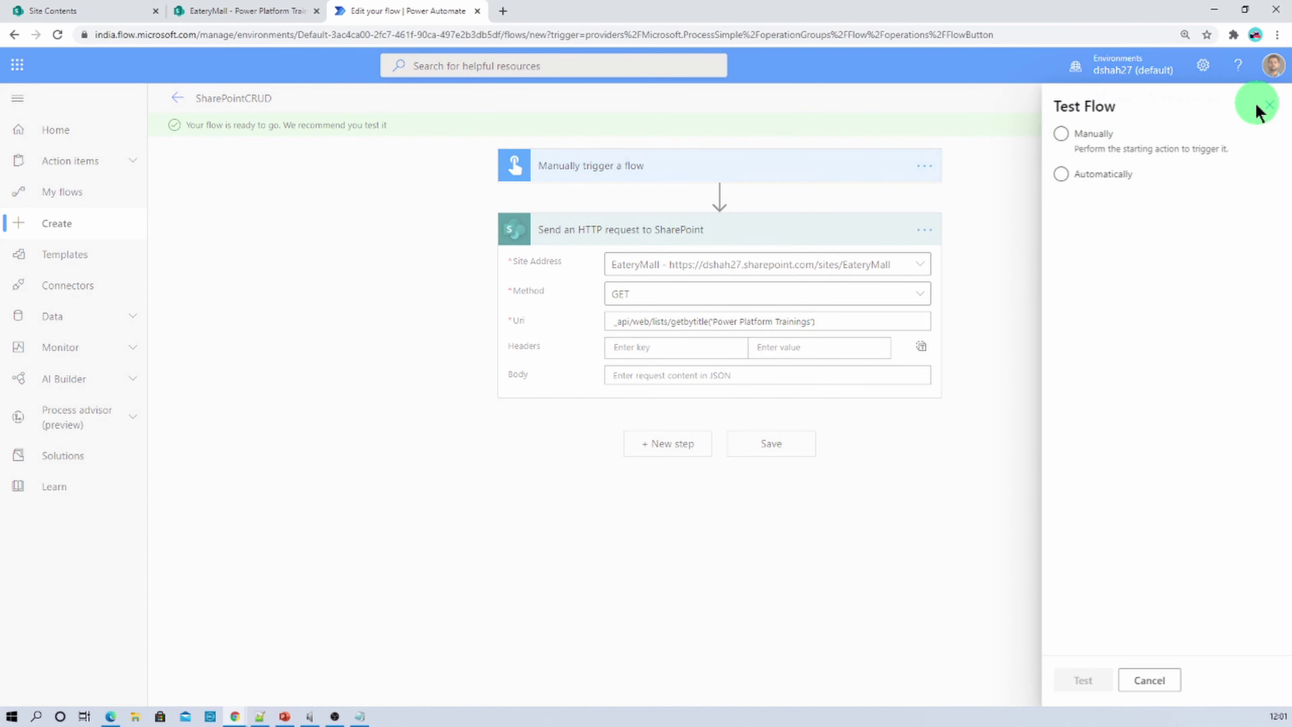
left_click(1061, 133)
left_click(1099, 680)
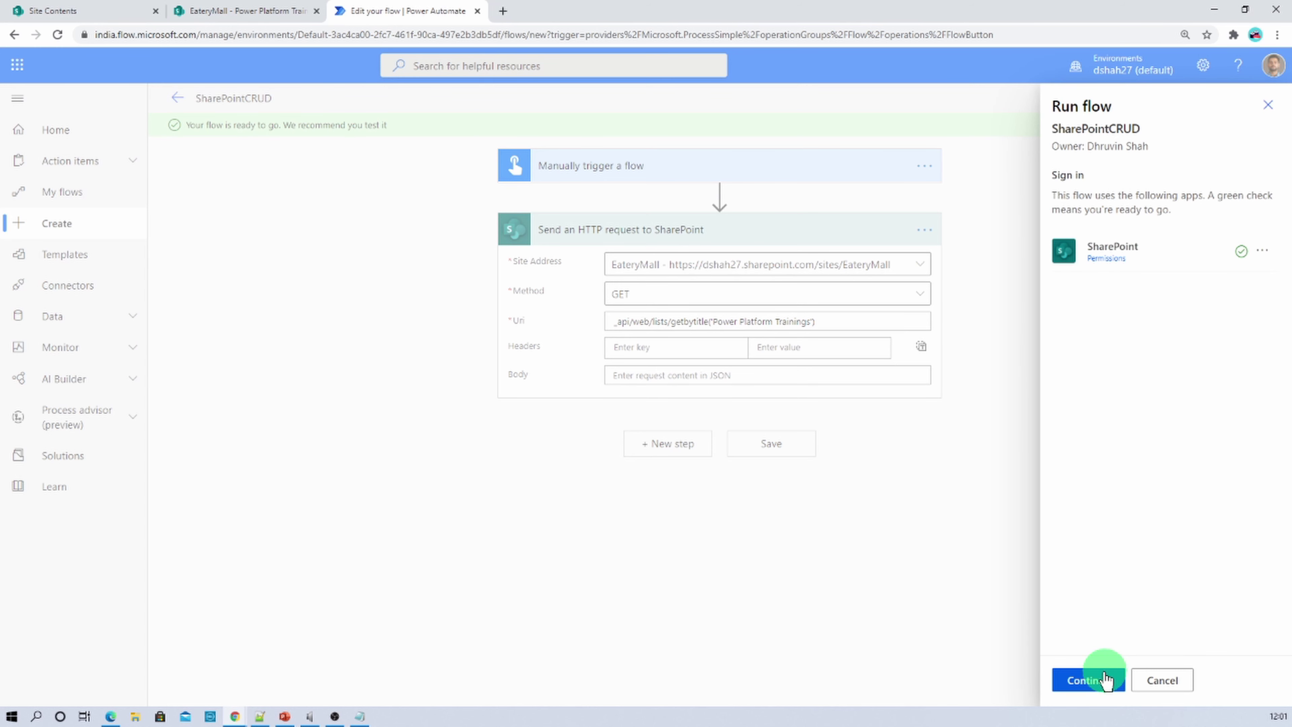
left_click(1105, 680)
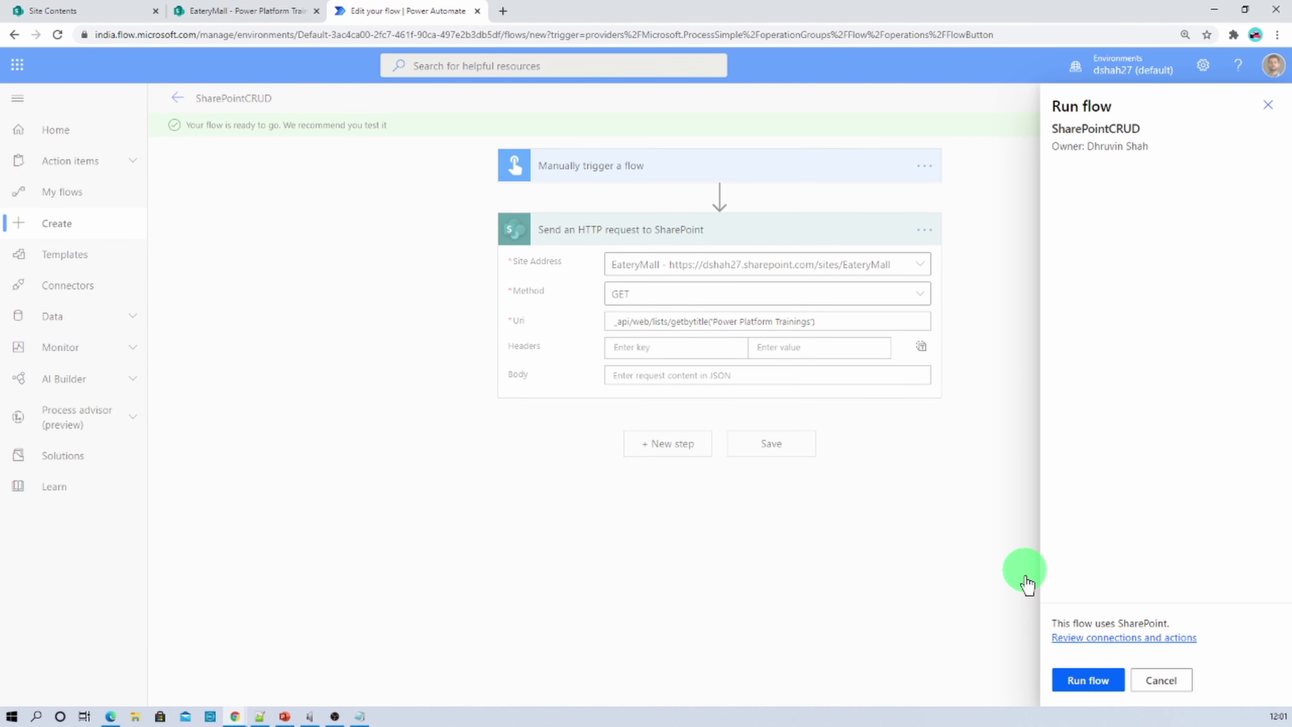
left_click(1087, 683)
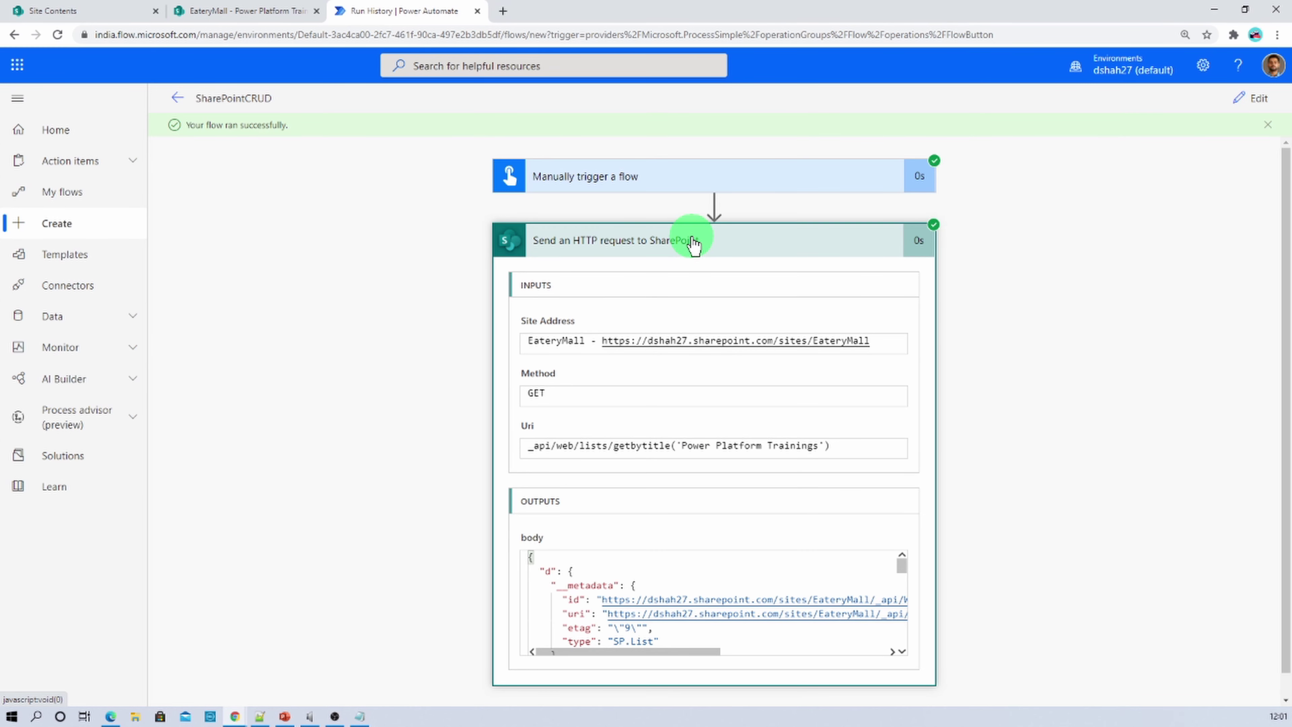
left_click(701, 574)
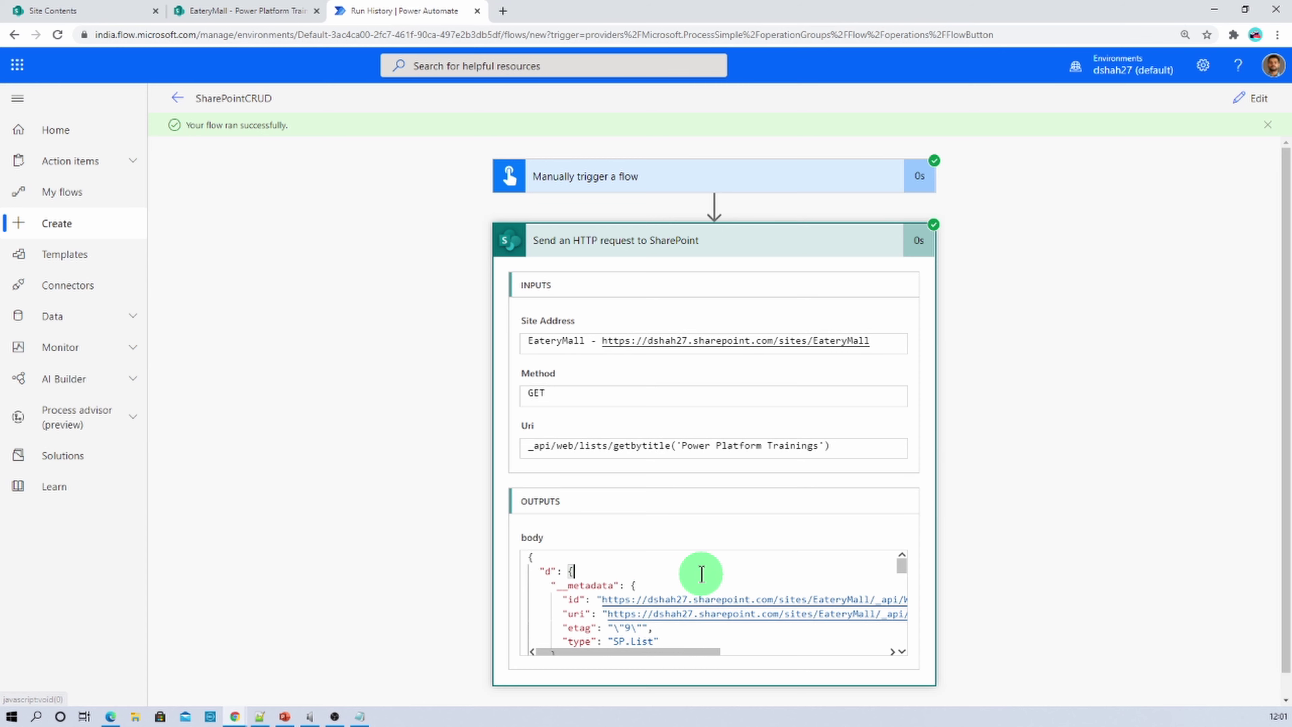
scroll(701, 574, "down", 6)
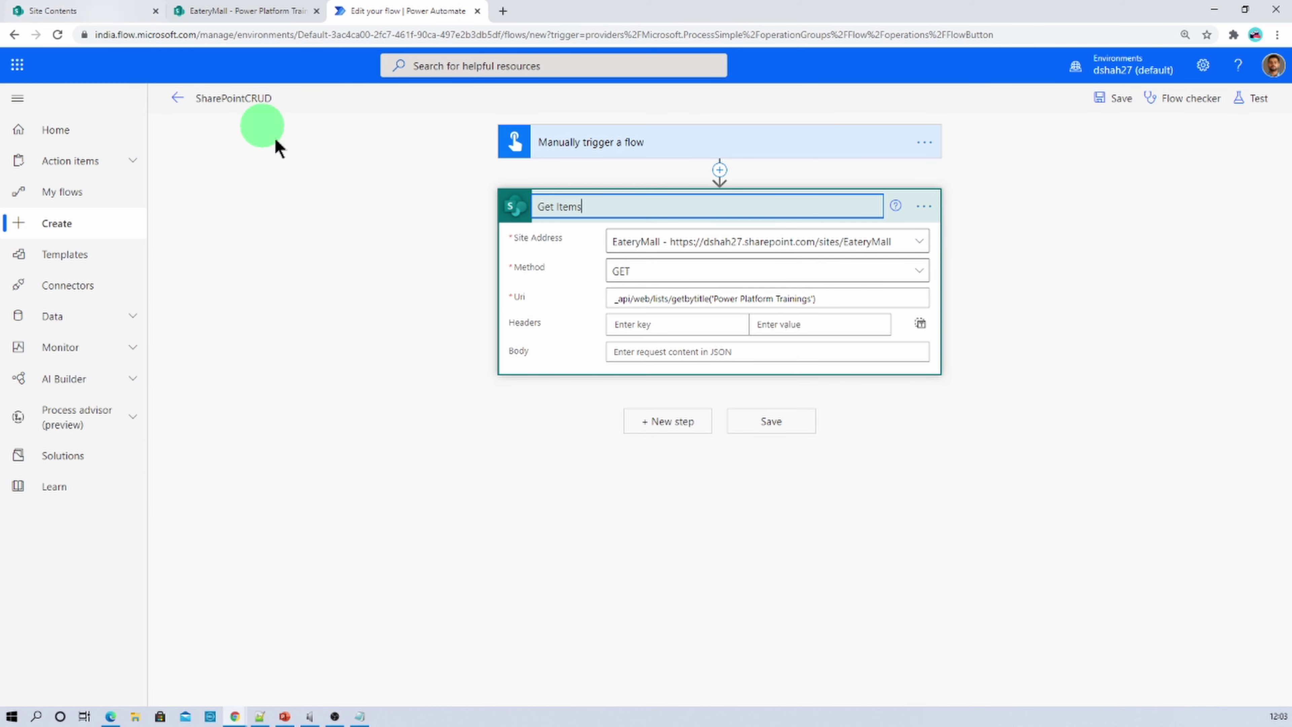
Rename the HTTP request action as Get Items and collapse its card
left_click(917, 293)
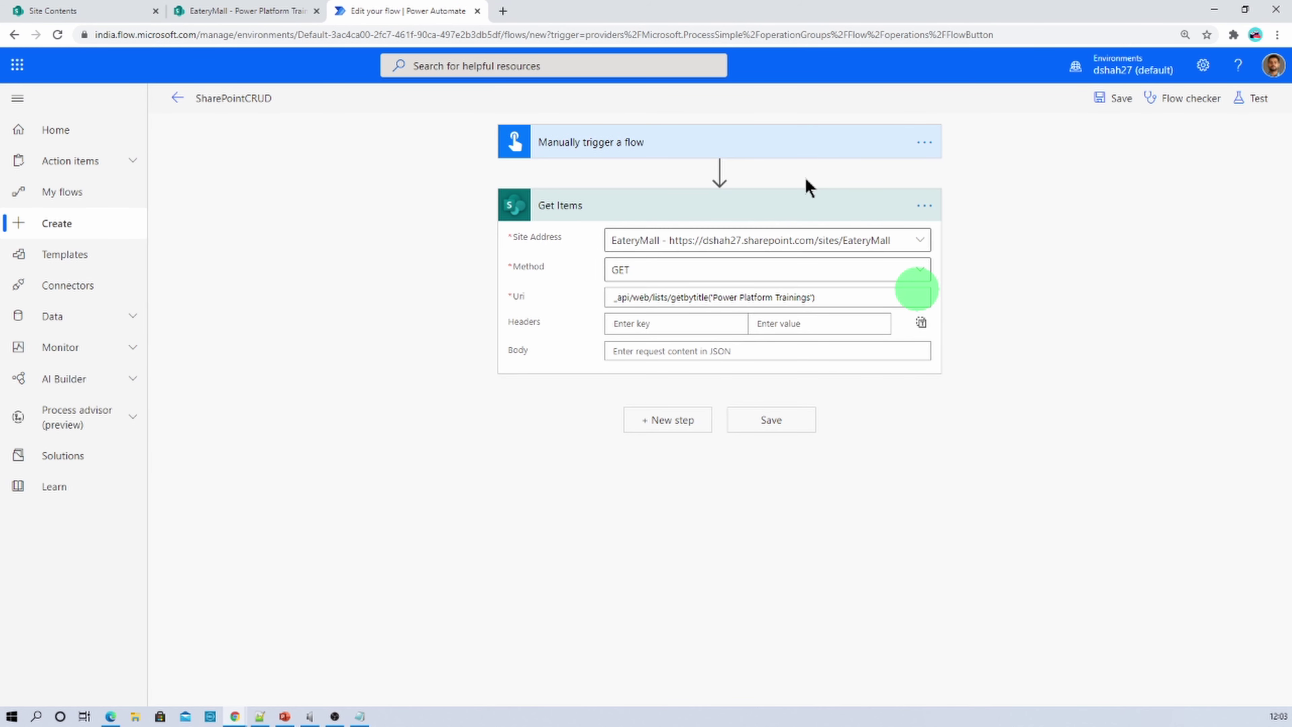
left_click(753, 203)
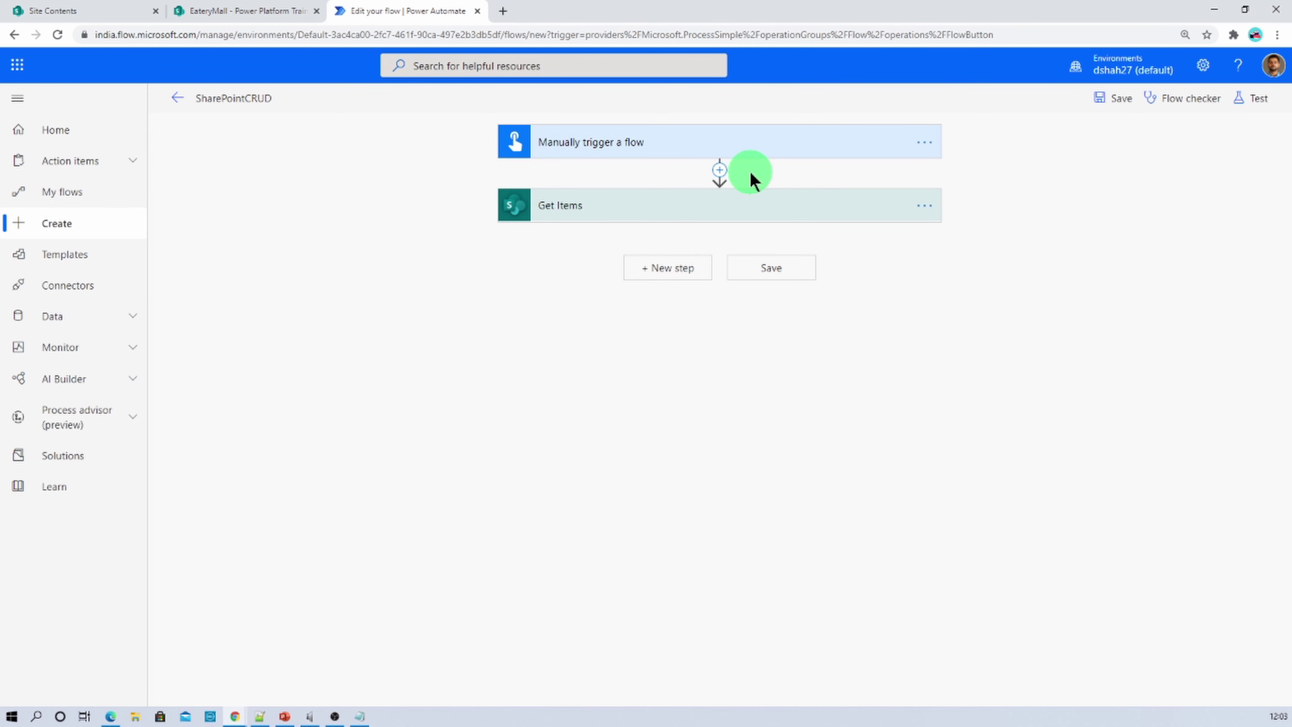
Add a parallel branch after the manual trigger containing a Send an HTTP request to SharePoint action
left_click(720, 170)
left_click(731, 226)
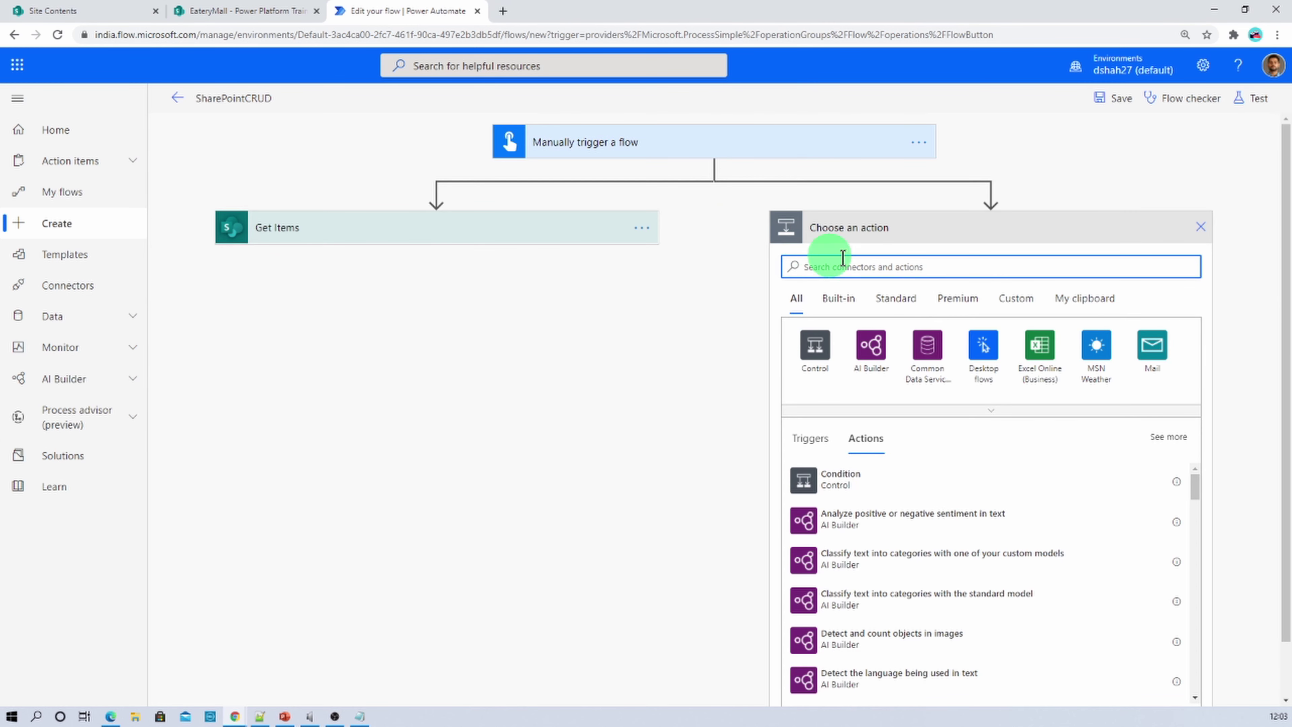
type("se")
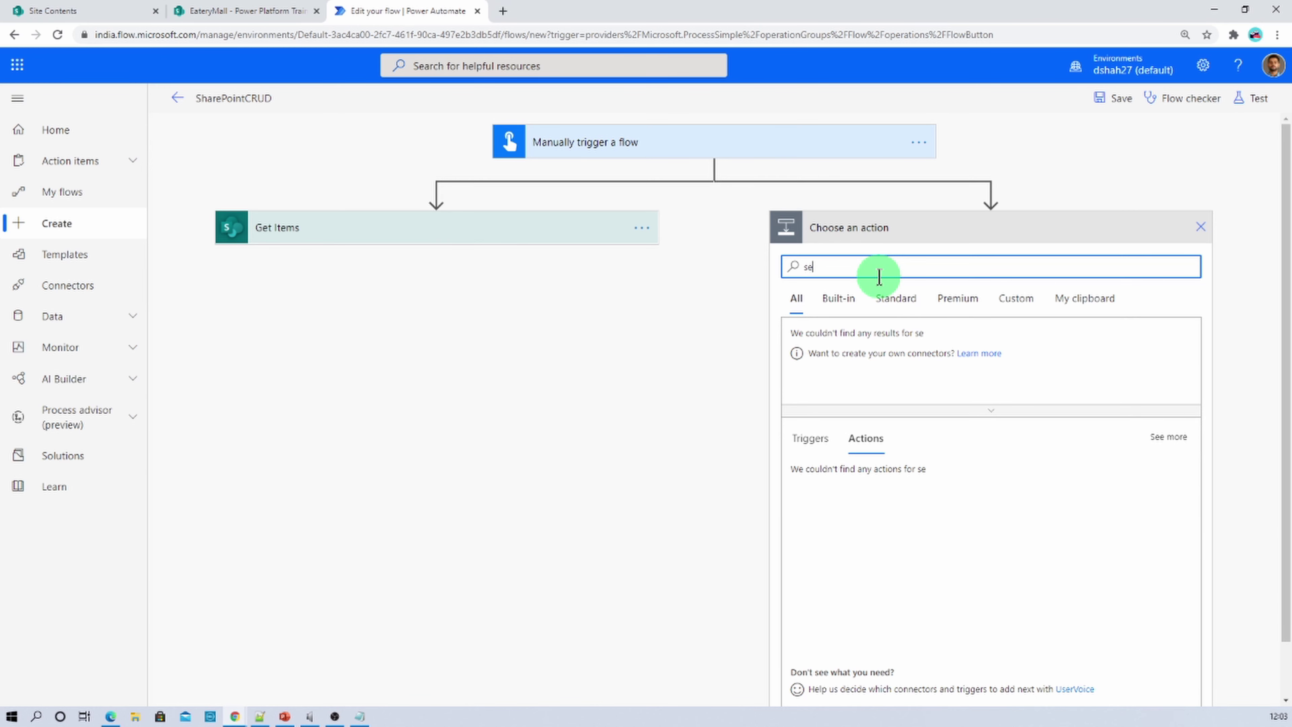
type("nd")
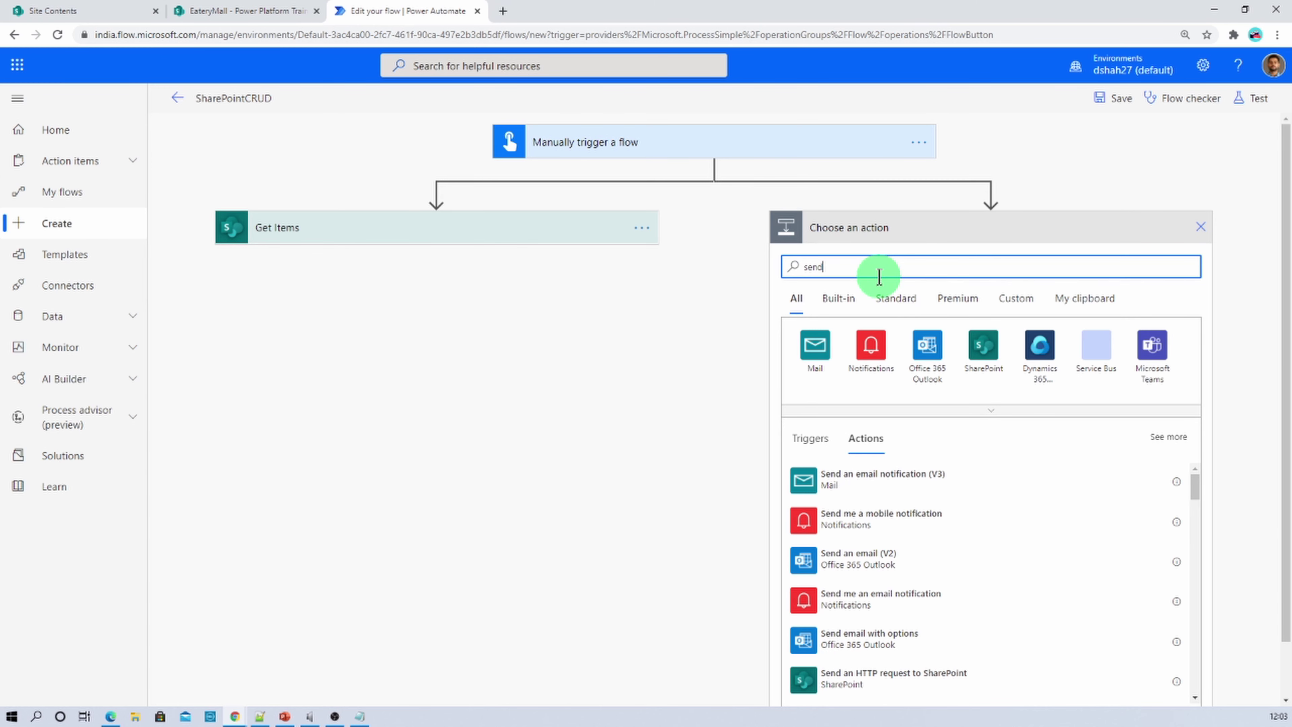
left_click(903, 690)
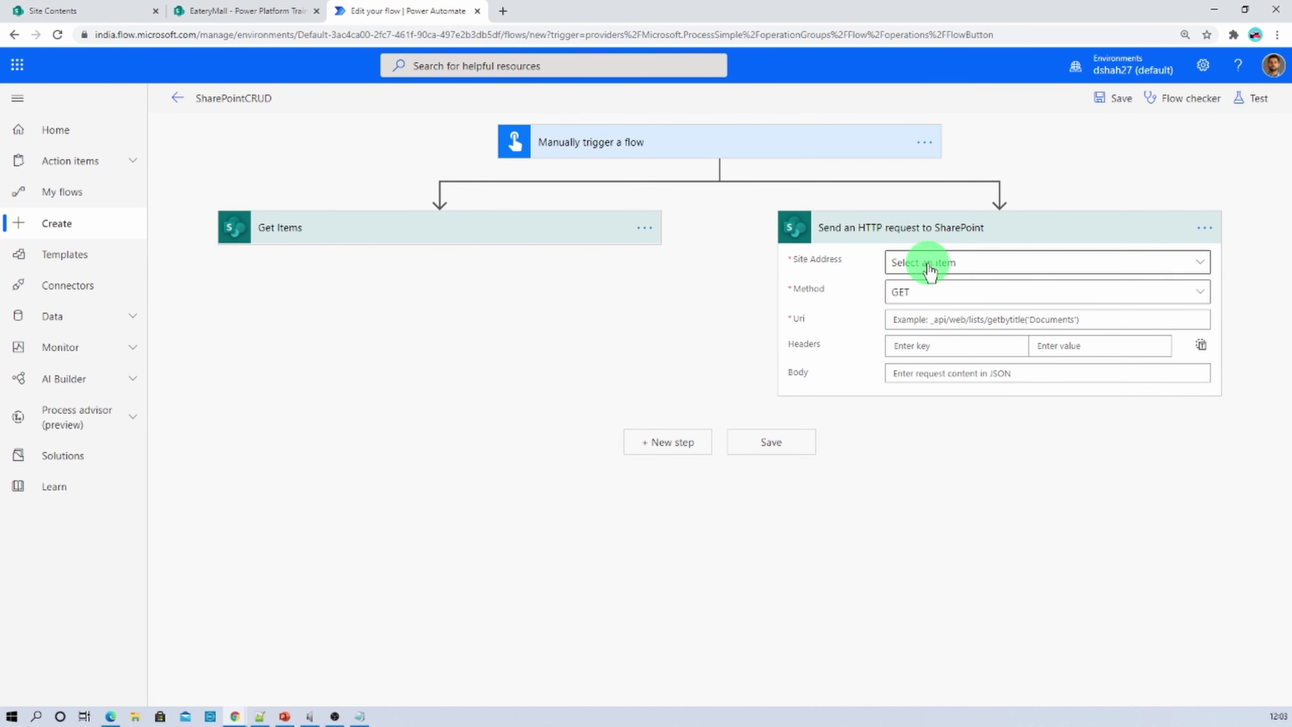
Rename the parallel branch's HTTP request action as Create and set its site address to the EateryMall site
left_click(872, 296)
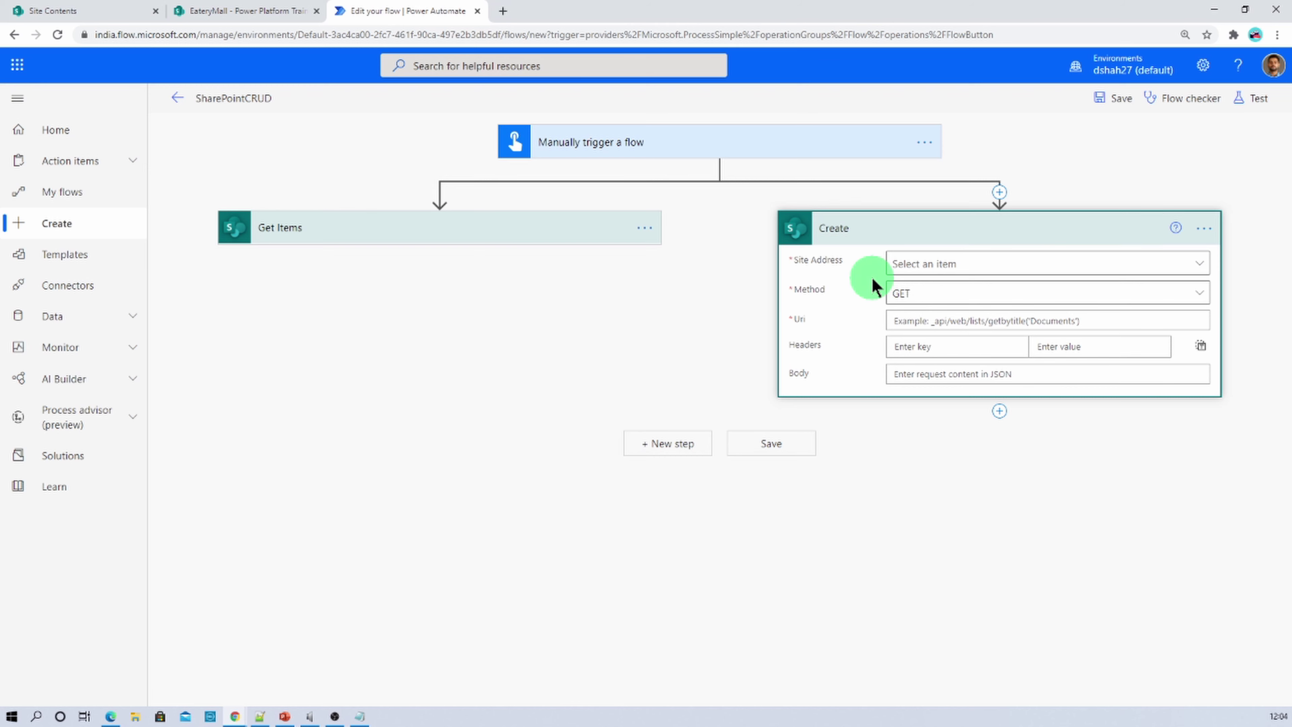
left_click(910, 270)
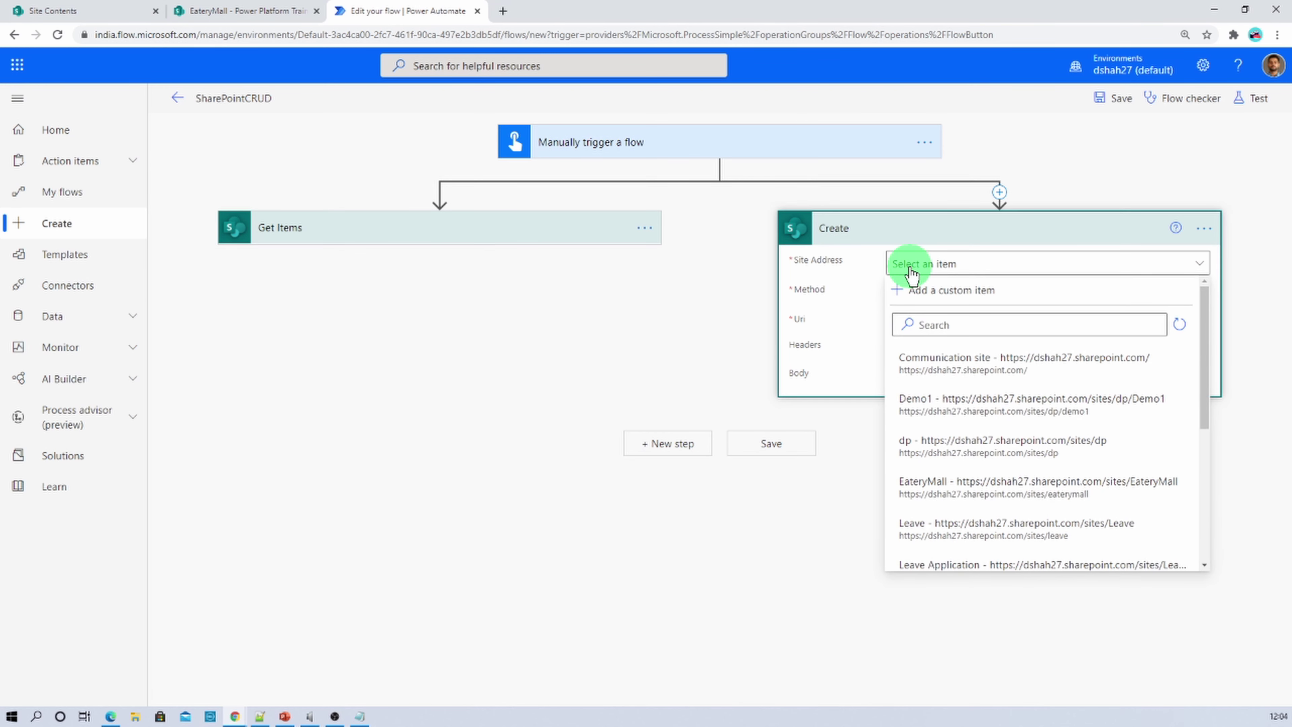
left_click(940, 484)
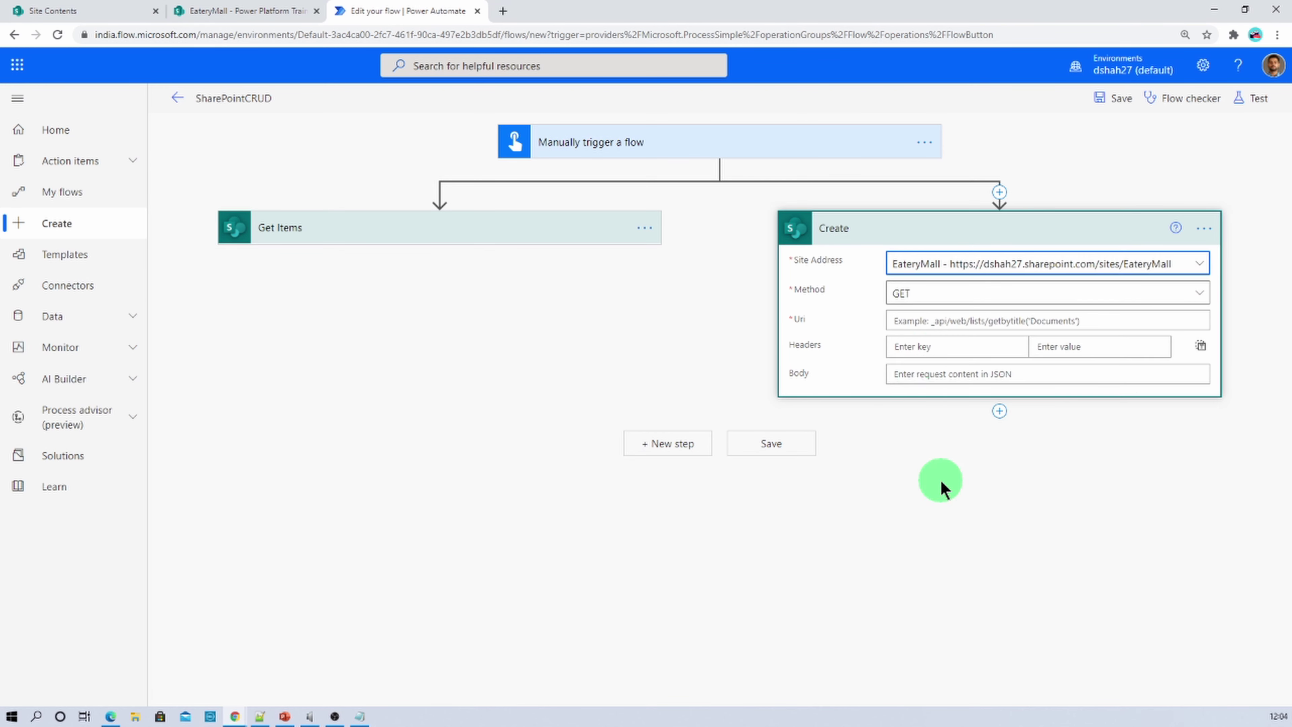
Set the Create request's method to POST
left_click(930, 305)
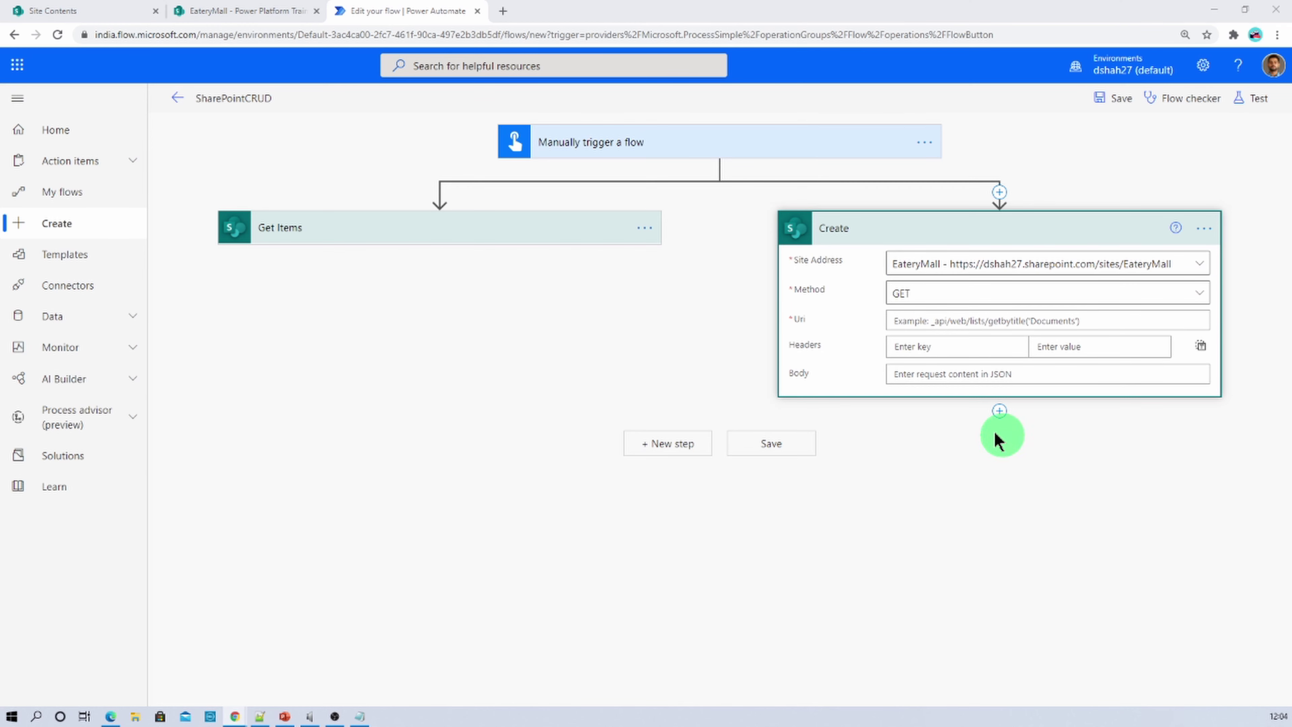
left_click(926, 288)
left_click(915, 438)
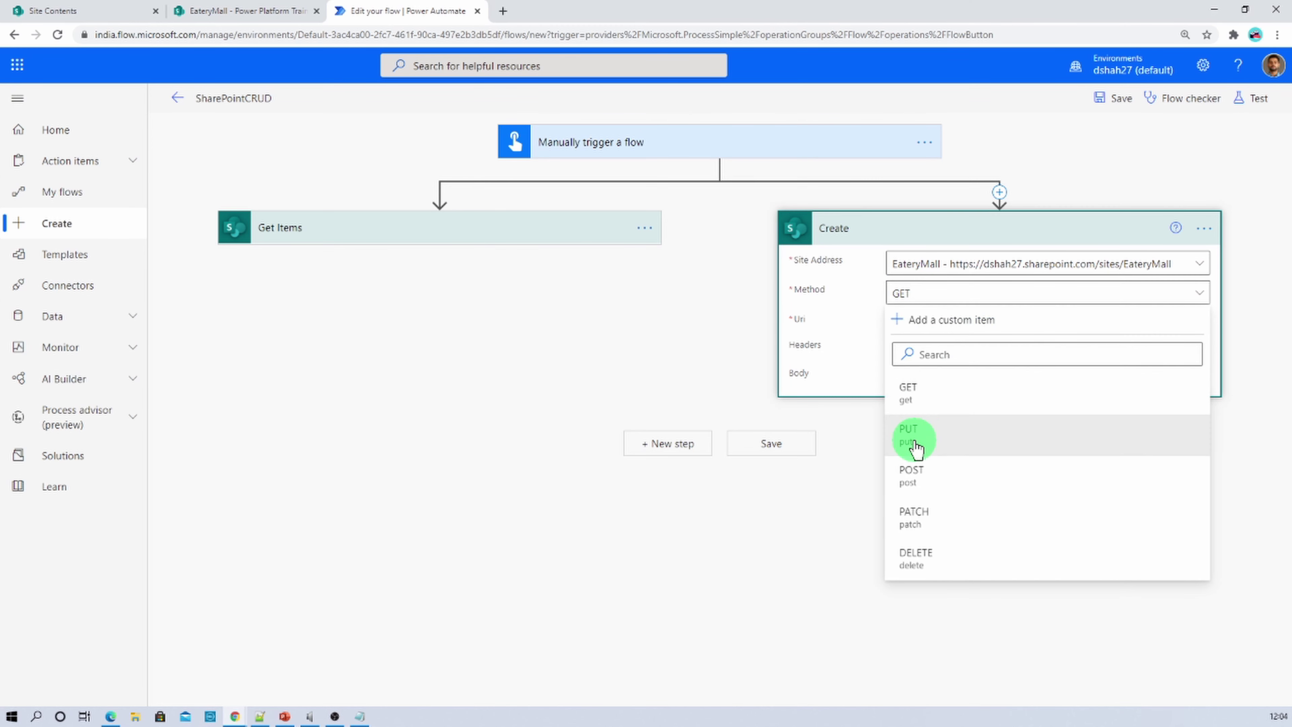
left_click(913, 473)
Complete the list path with /items in Notepad and set the Create request's Uri to _api/web/lists/getbytitle('Power Platform Trainings')/items
left_click(913, 325)
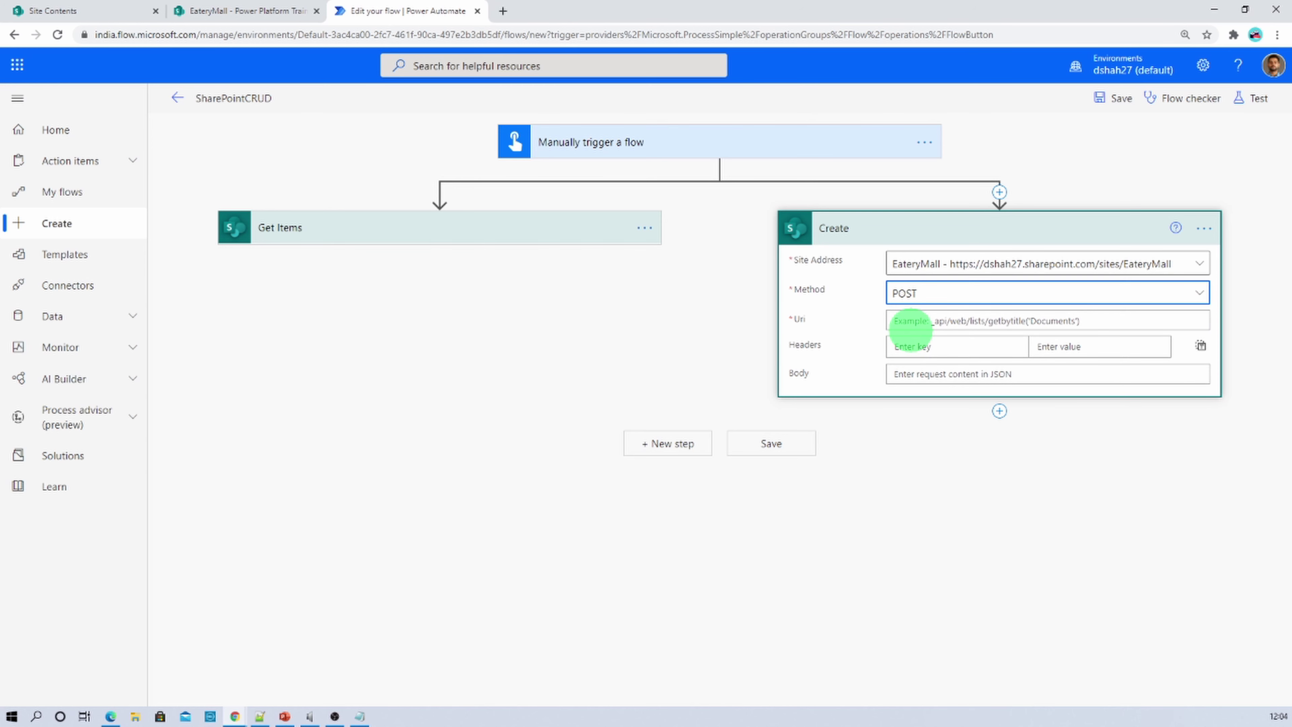
key("alt+Tab")
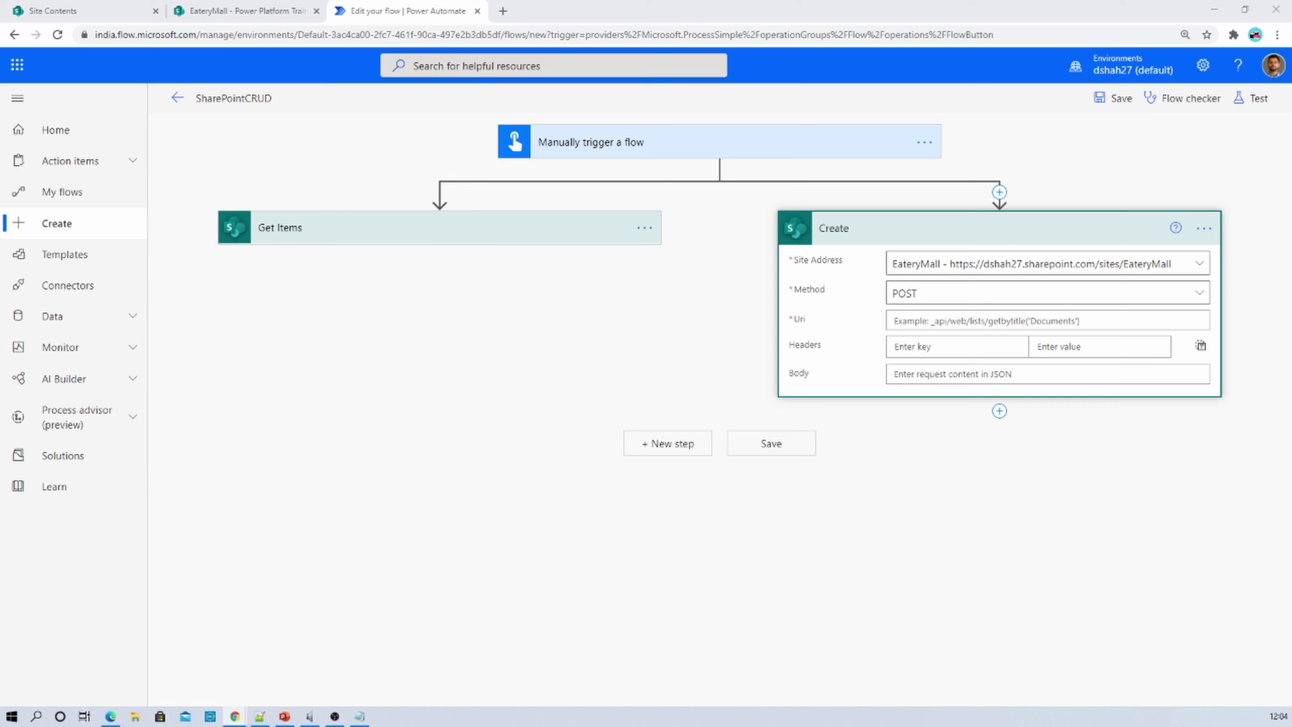
left_click(359, 716)
key("End")
type("/items")
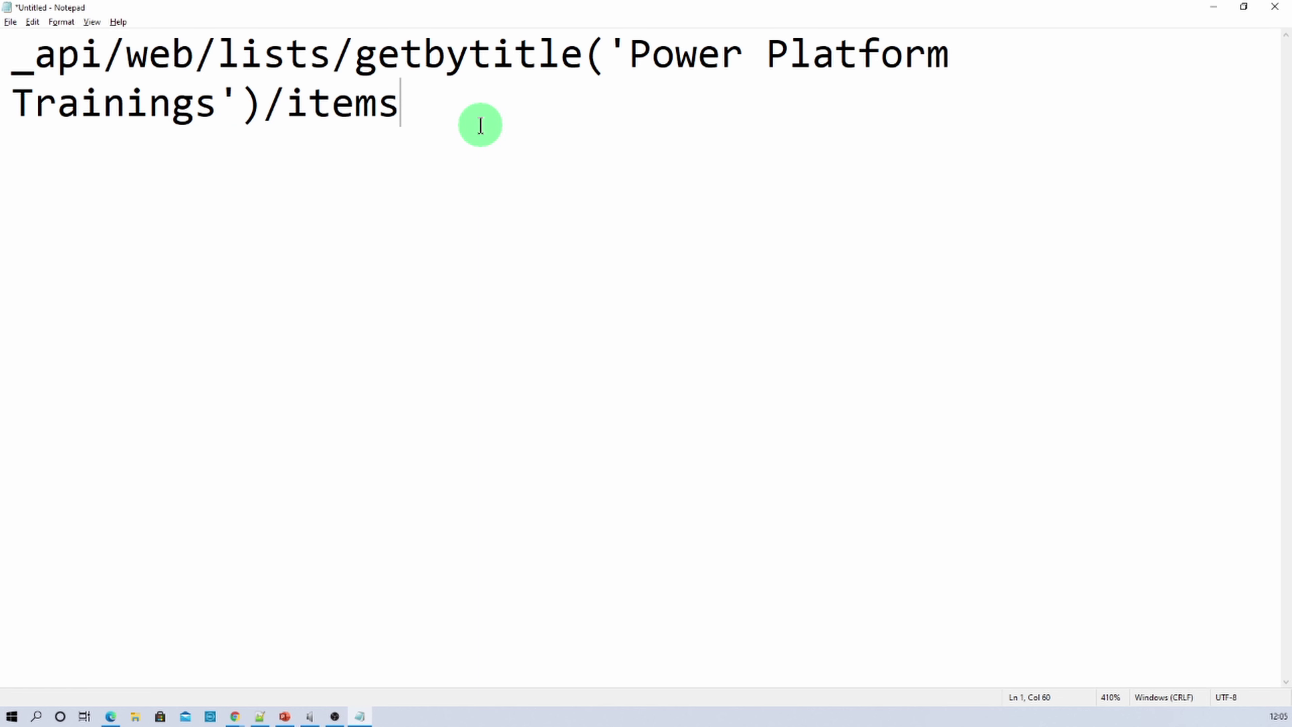
key("alt+Tab")
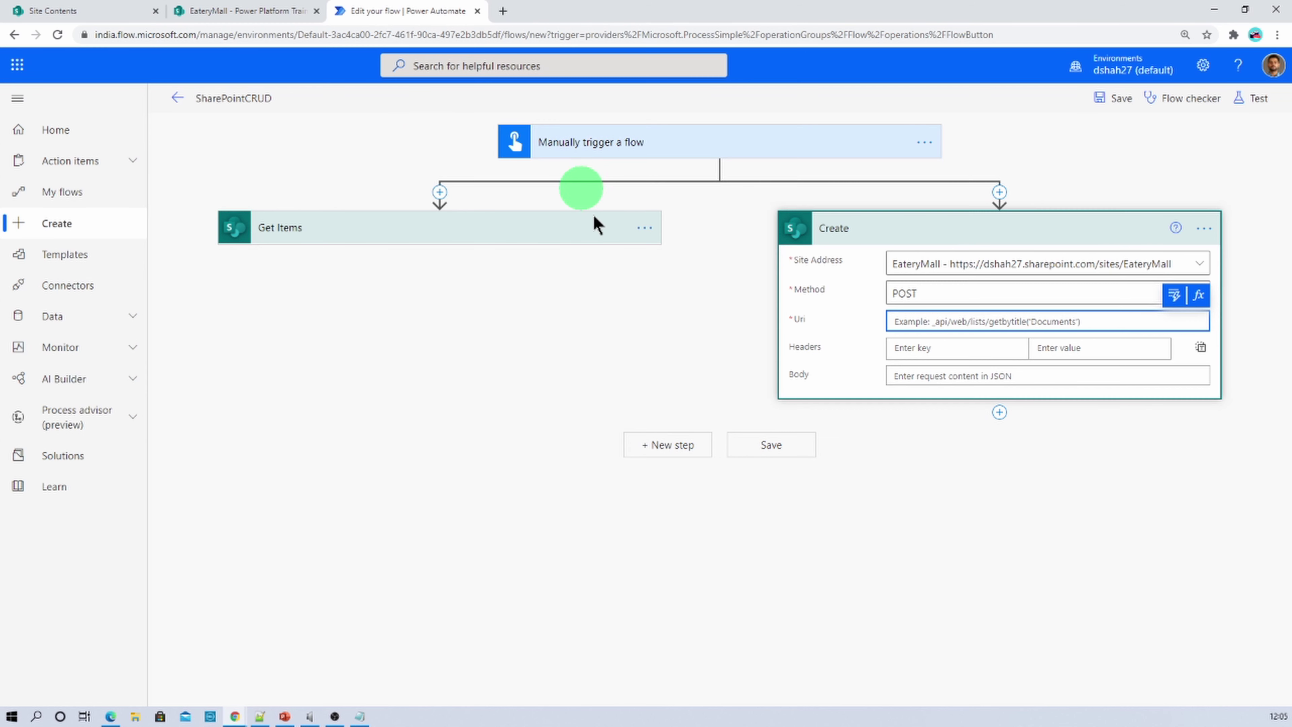
type("_api/web/lists/getbytitle('Power Platform Trainings')/items")
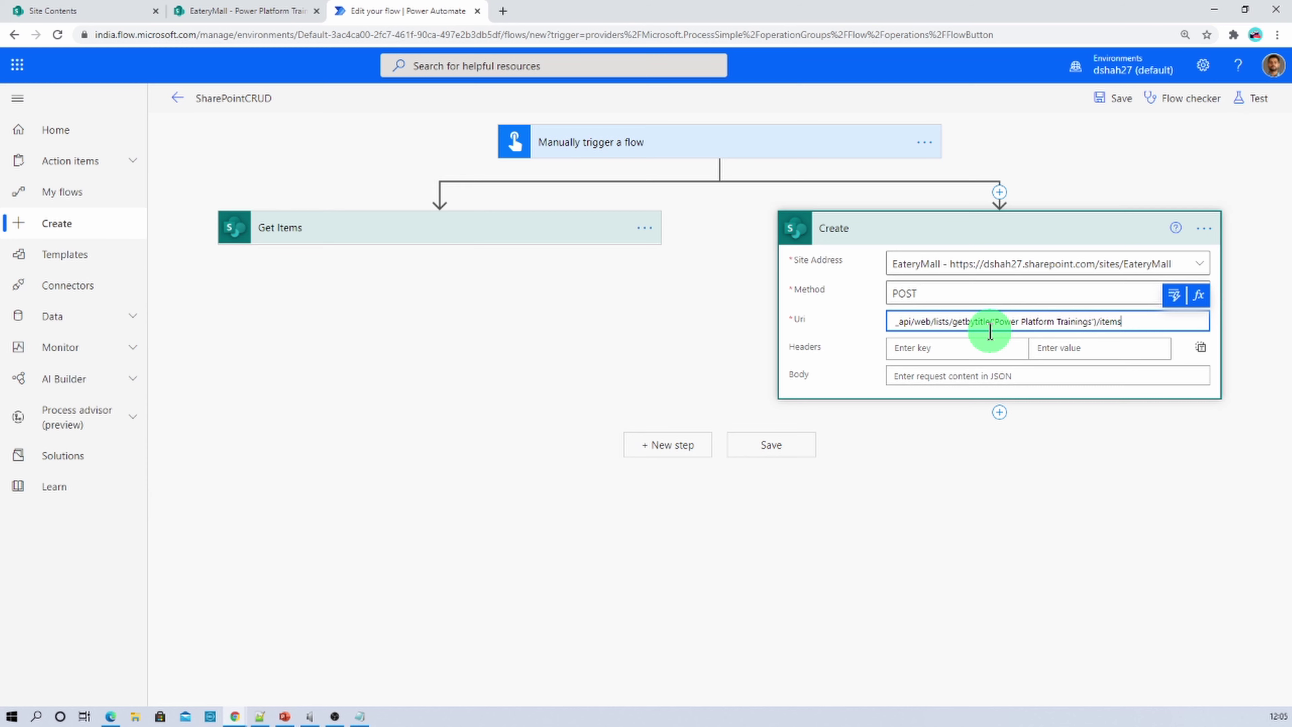
Add the request headers content-type with value application/json;odata=verbose and If-Match with value *
left_click(923, 349)
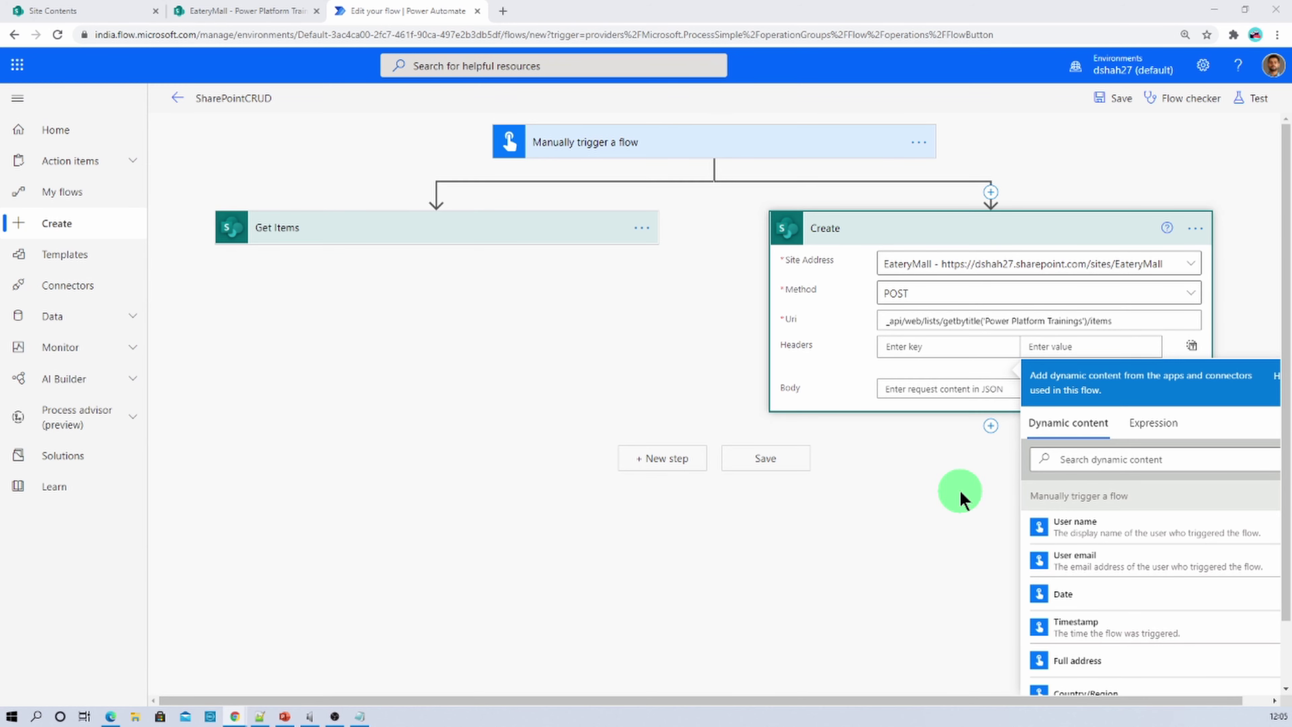
left_click(931, 352)
type("content-type")
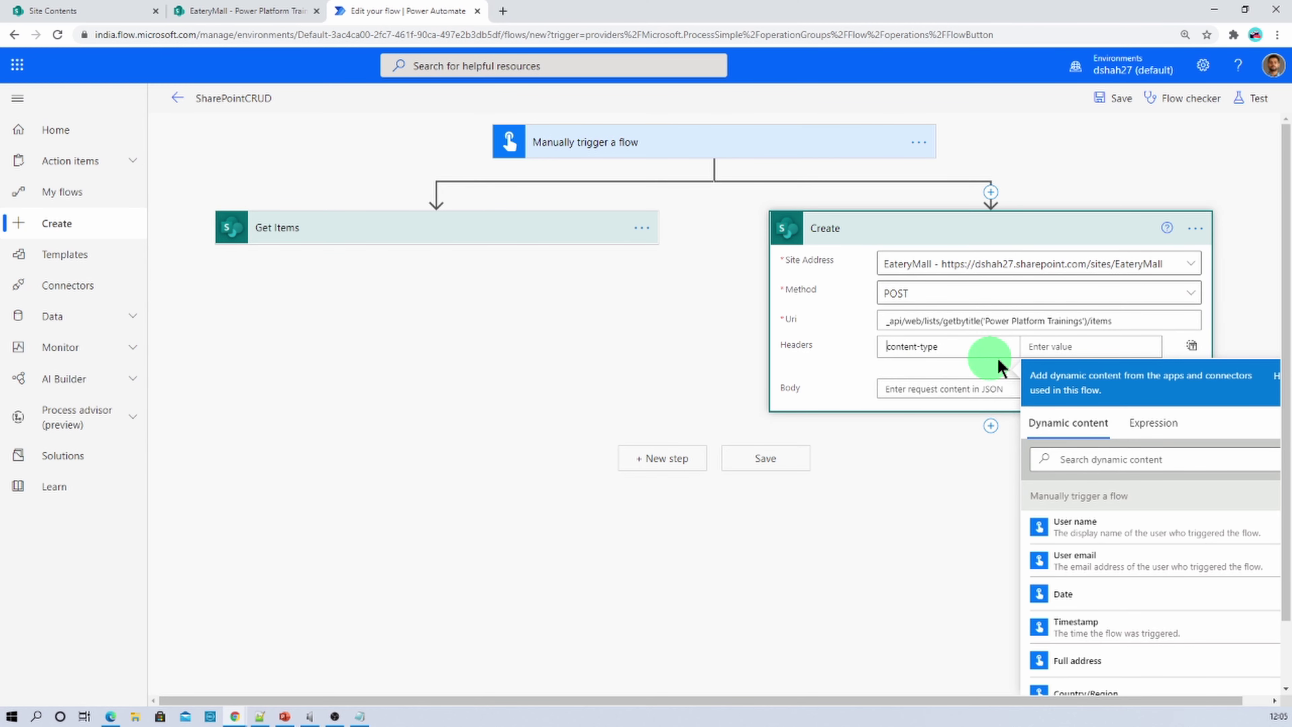
key("ctrl+plus")
key("ctrl+plus")
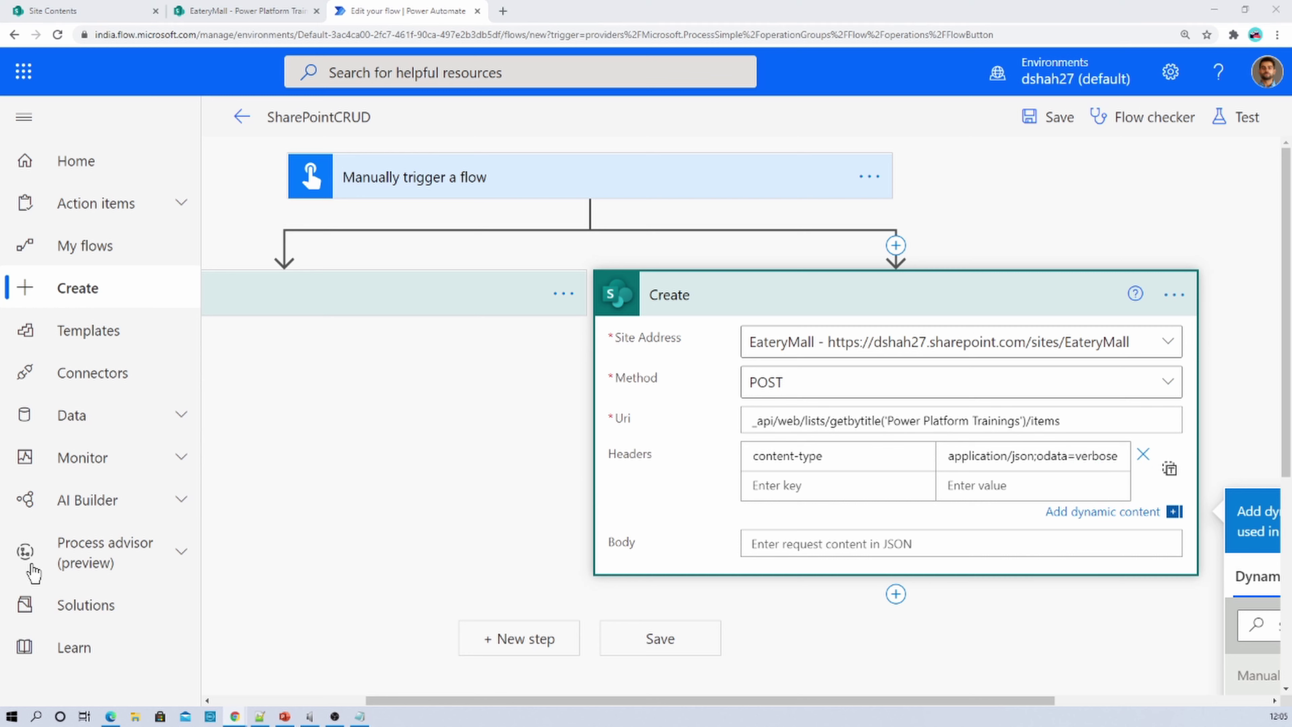
left_click(819, 495)
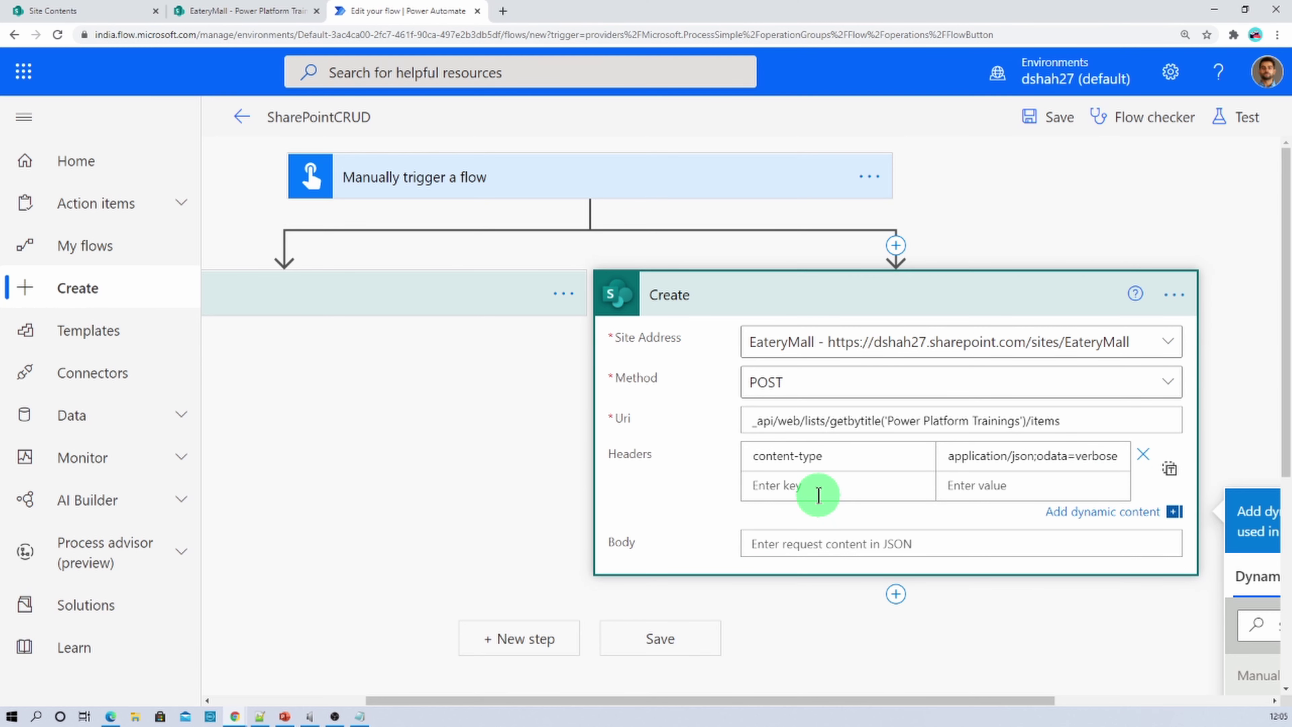
type("If-Match")
left_click(984, 492)
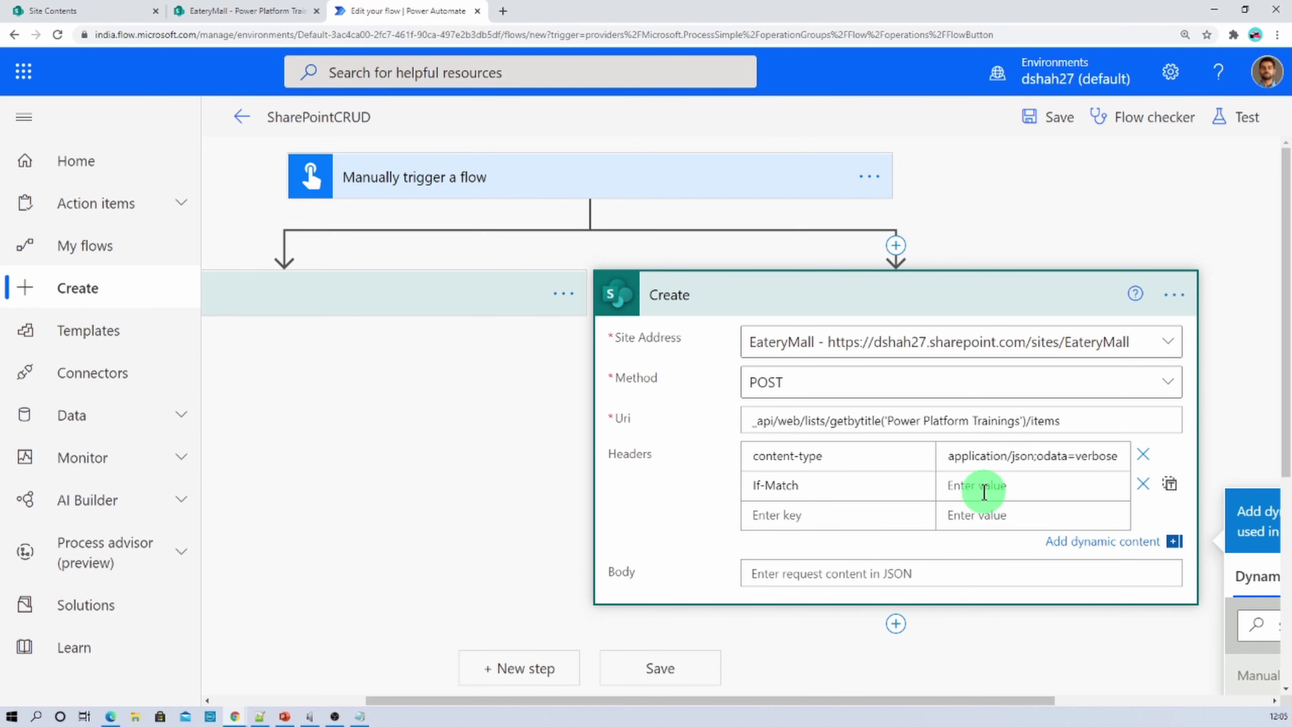
left_click(353, 417)
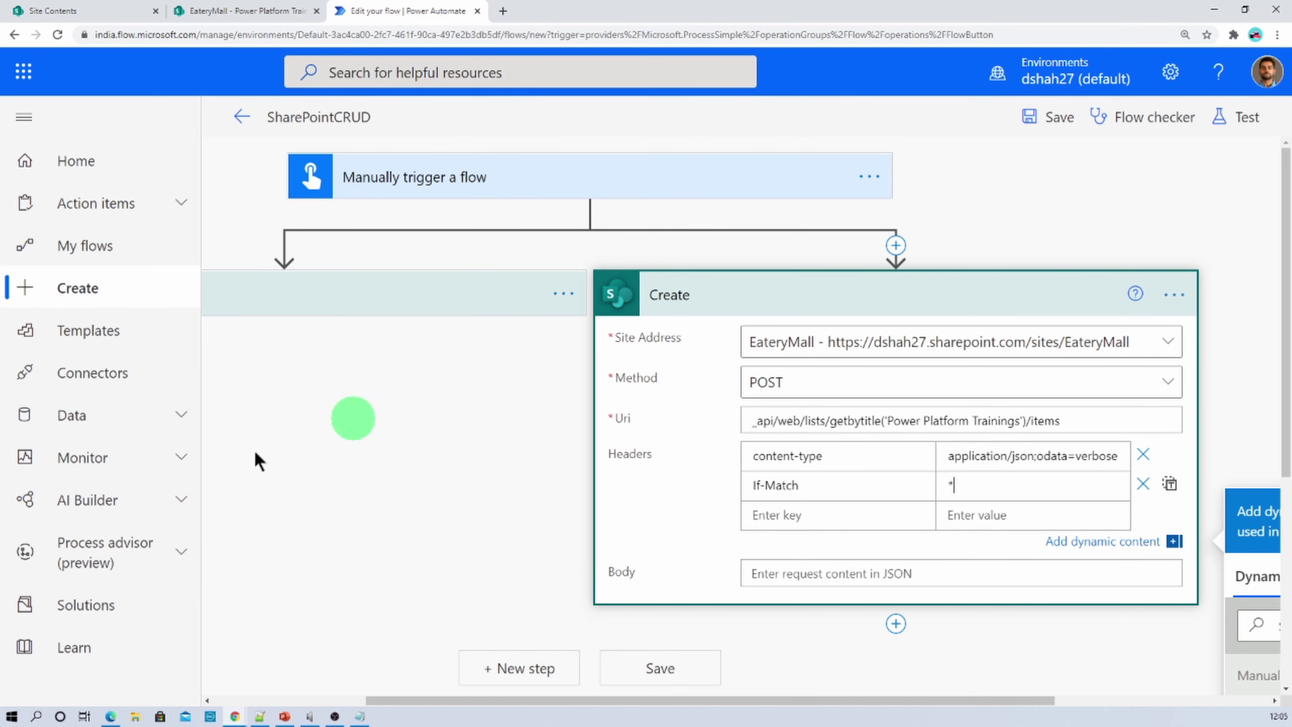
Fill the request body with JSON giving metadata type SP.Data.Power_x0020_Platform_x0020_TrainingsListItem, Title "Power BI" and a first name for PersonName
left_click(788, 580)
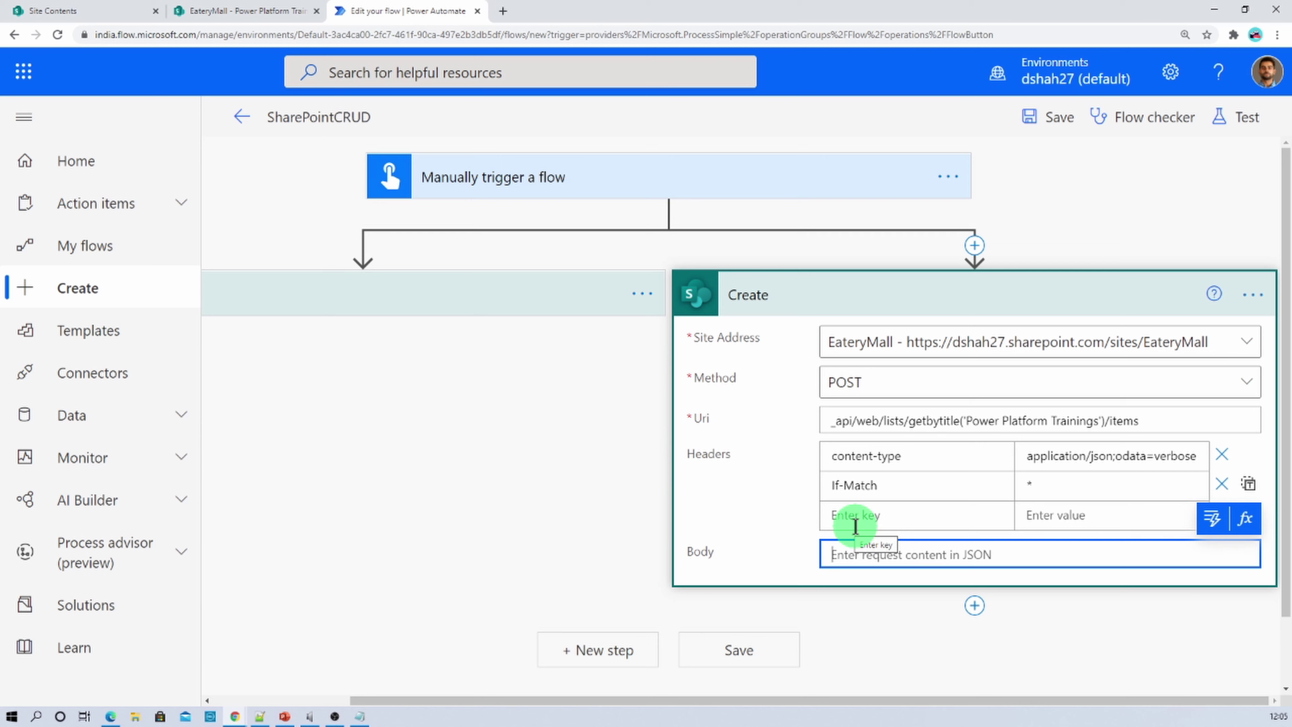
type("{")
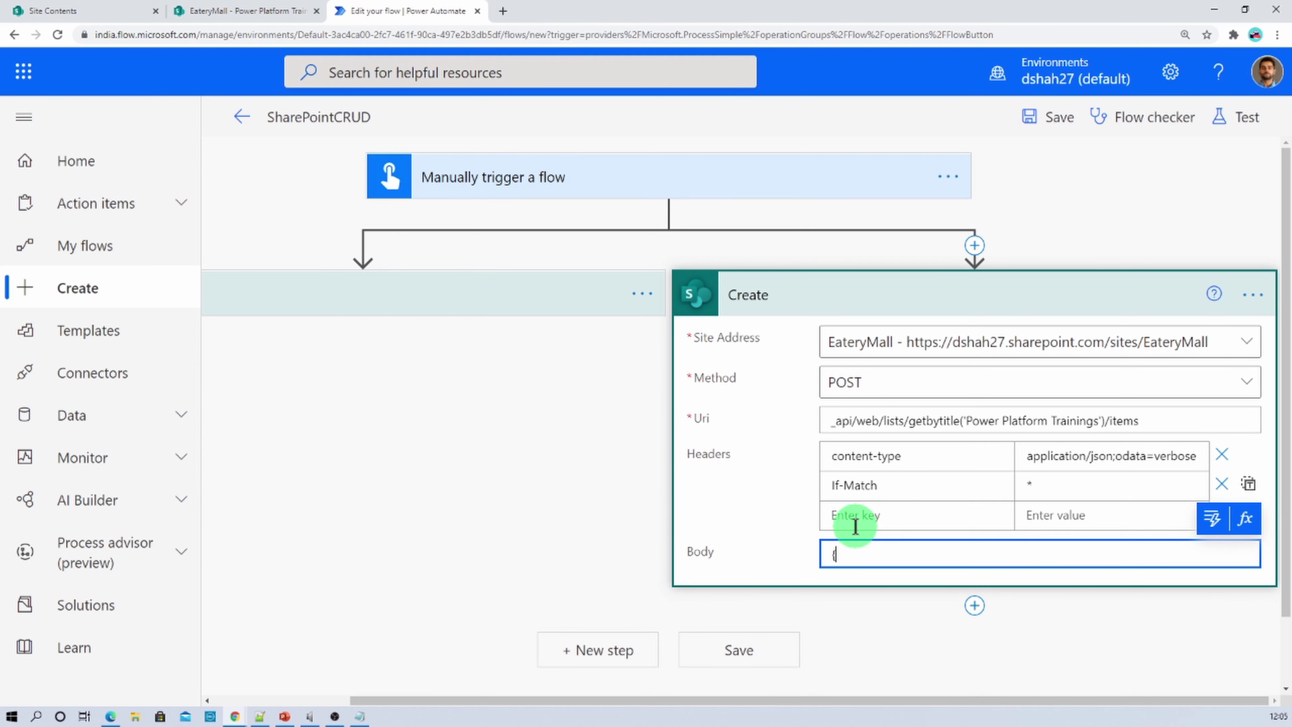
type("\"__metadata\": { \"type\": \"SP.Data.Power_x0020_Platform_x0020_TrainingsListItem\" }, \"Title\": \"Power BI\", \"PersonName\":\"Anisha\"")
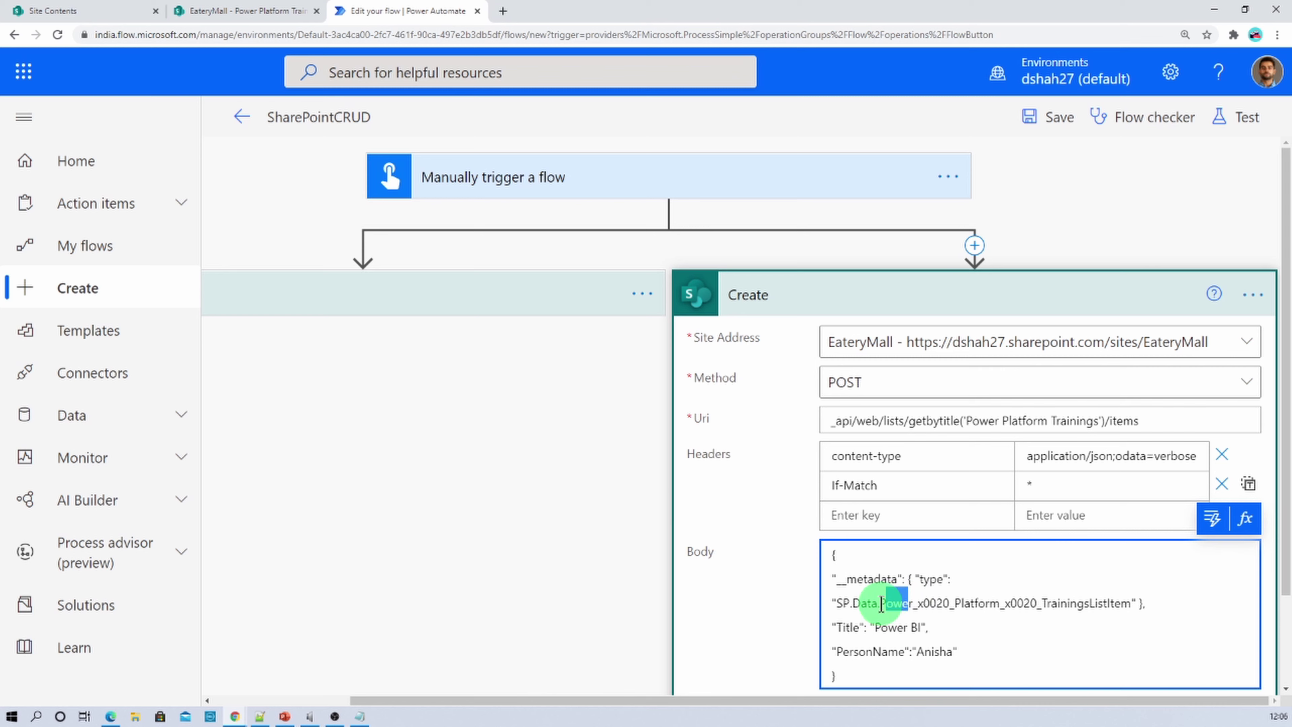
left_click_drag(882, 604, 1087, 608)
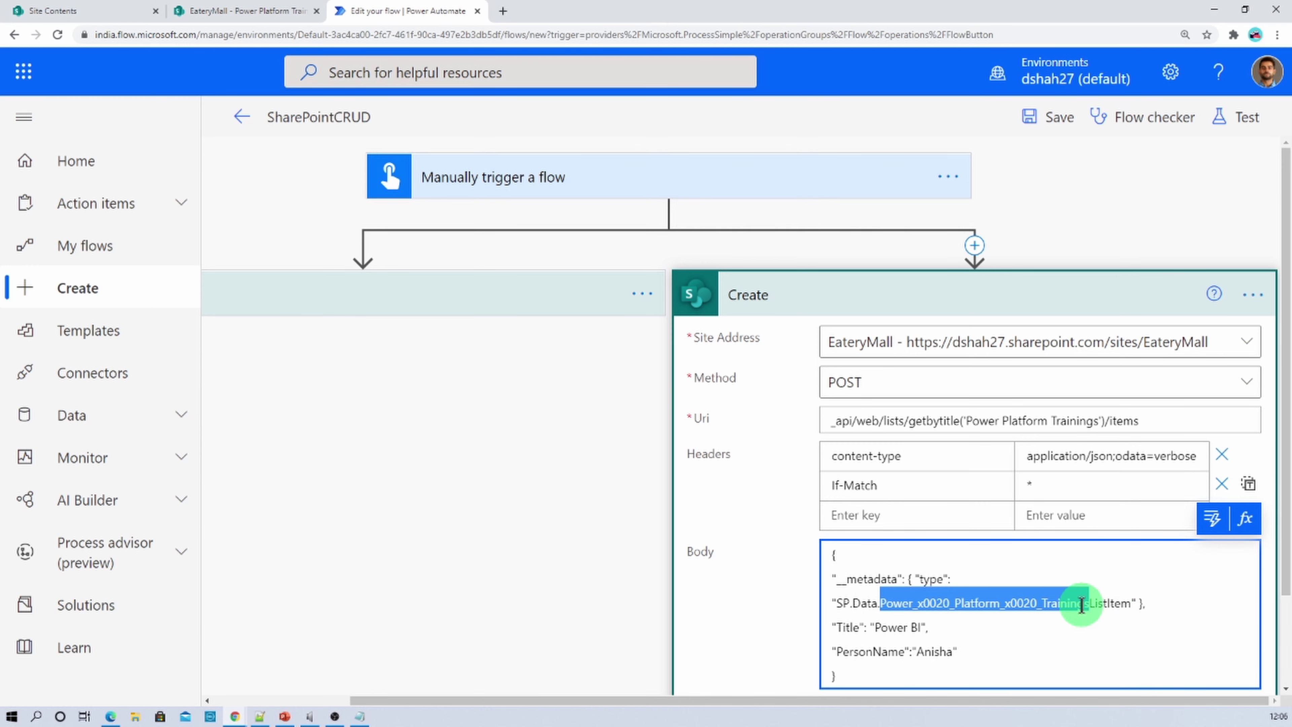
scroll(1081, 603, "down", 1)
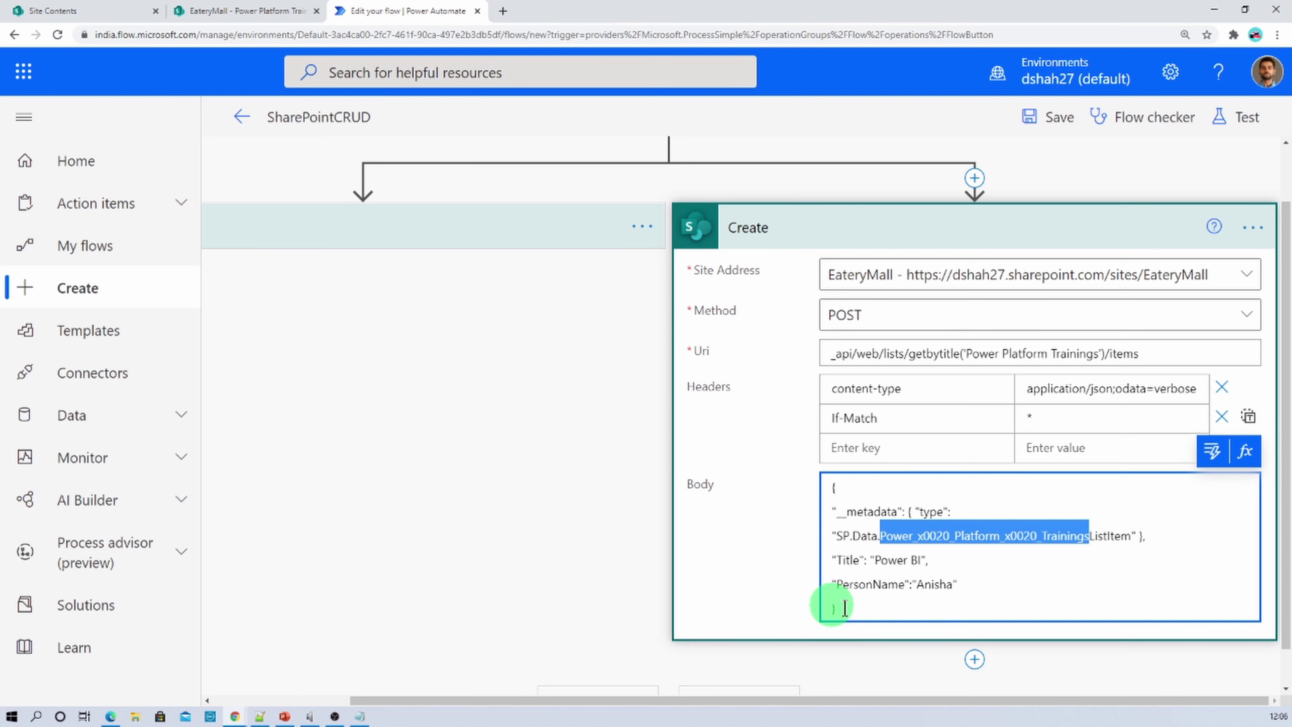
Copy the request body JSON into Notepad and examine its __metadata key, the list name within the type value, and the Title field
key("ctrl+a")
key("ctrl+c")
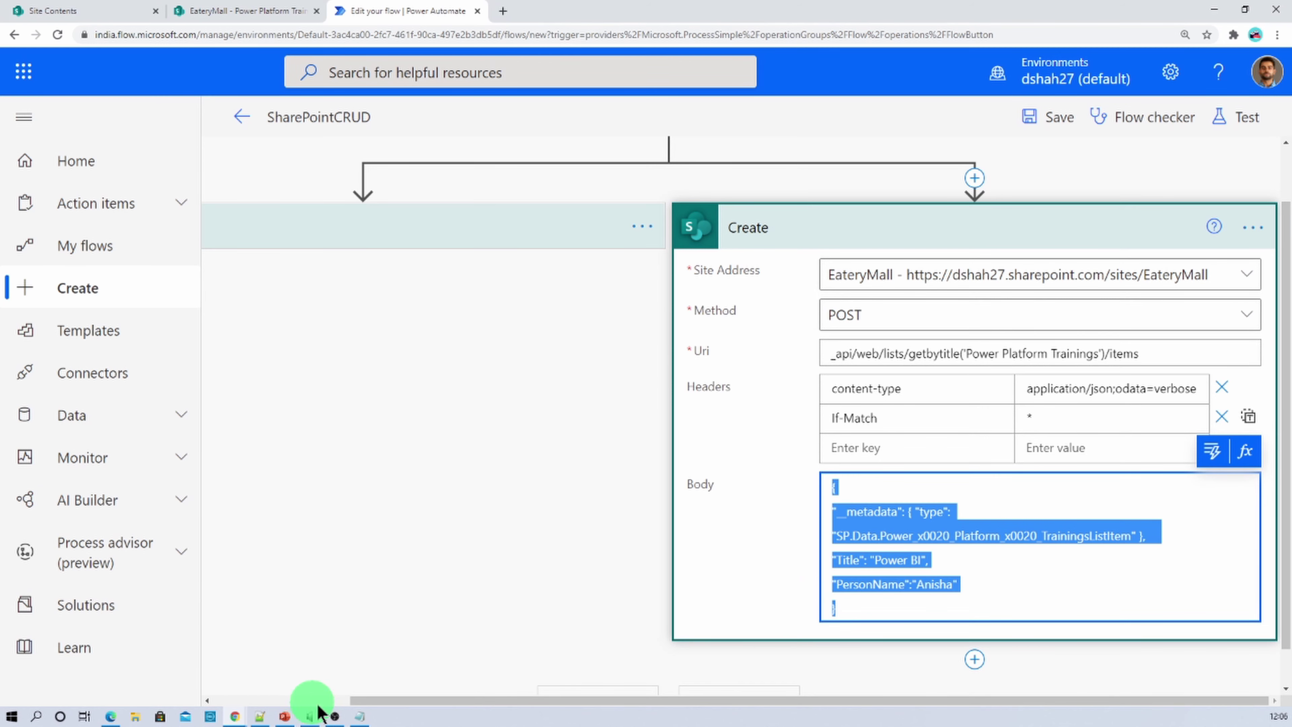
left_click(359, 716)
key("ctrl+v")
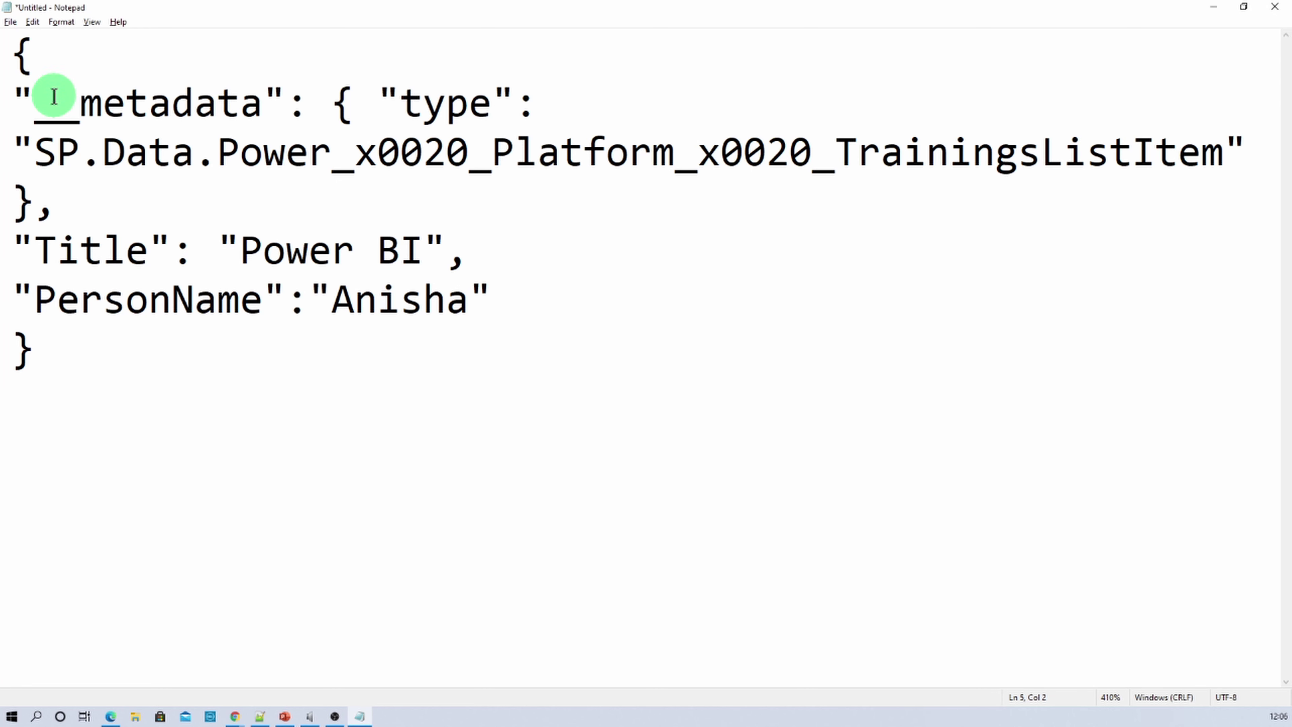
left_click_drag(36, 111, 266, 105)
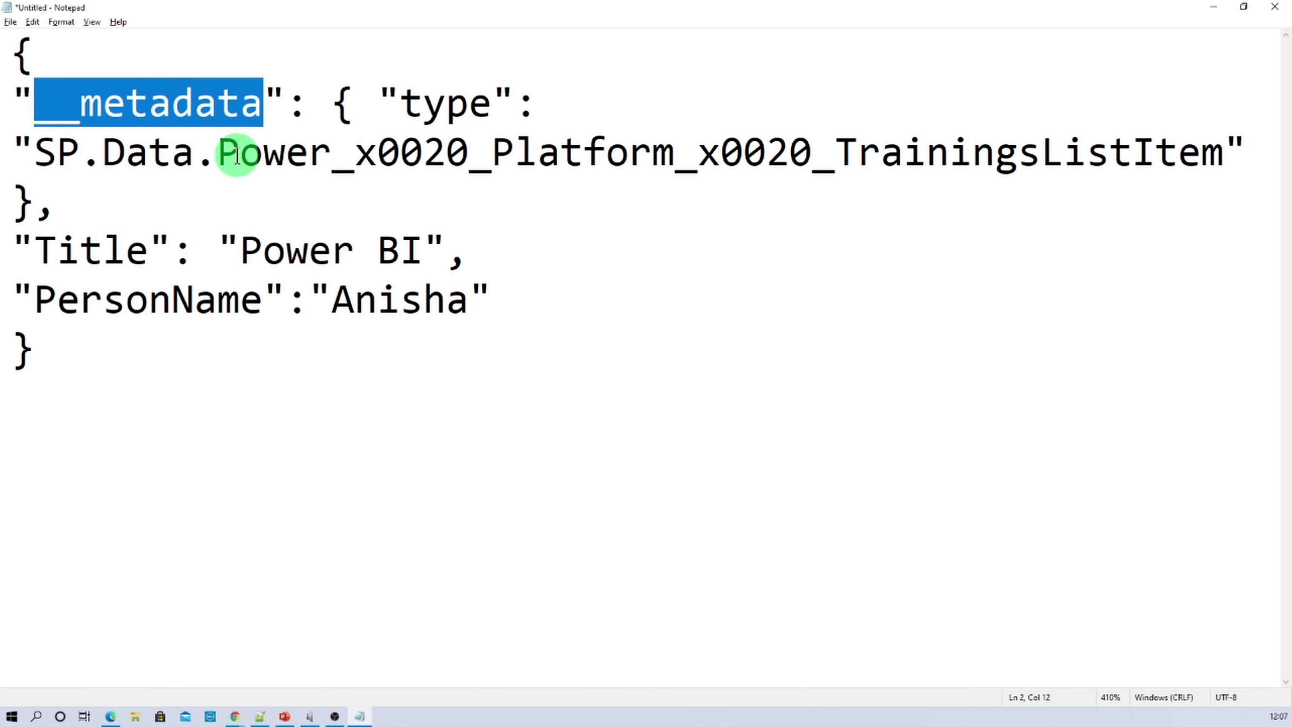
left_click_drag(286, 154, 340, 155)
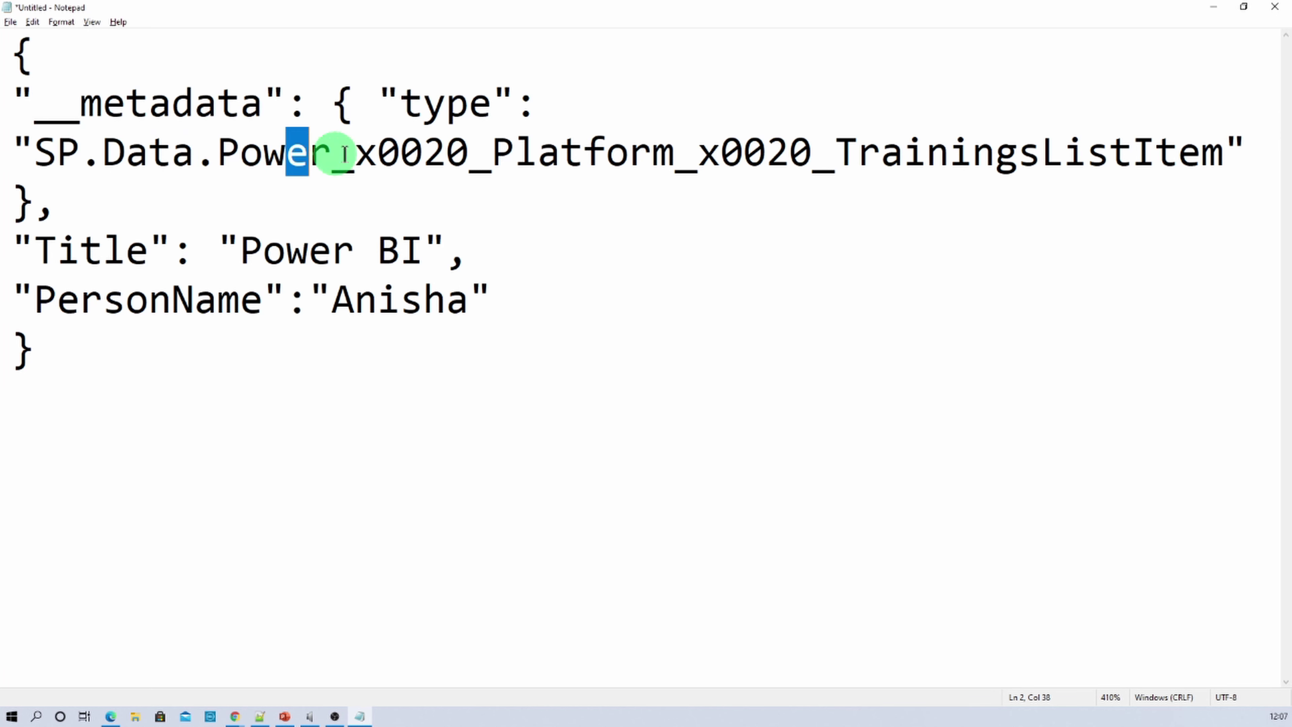
left_click_drag(219, 154, 1043, 156)
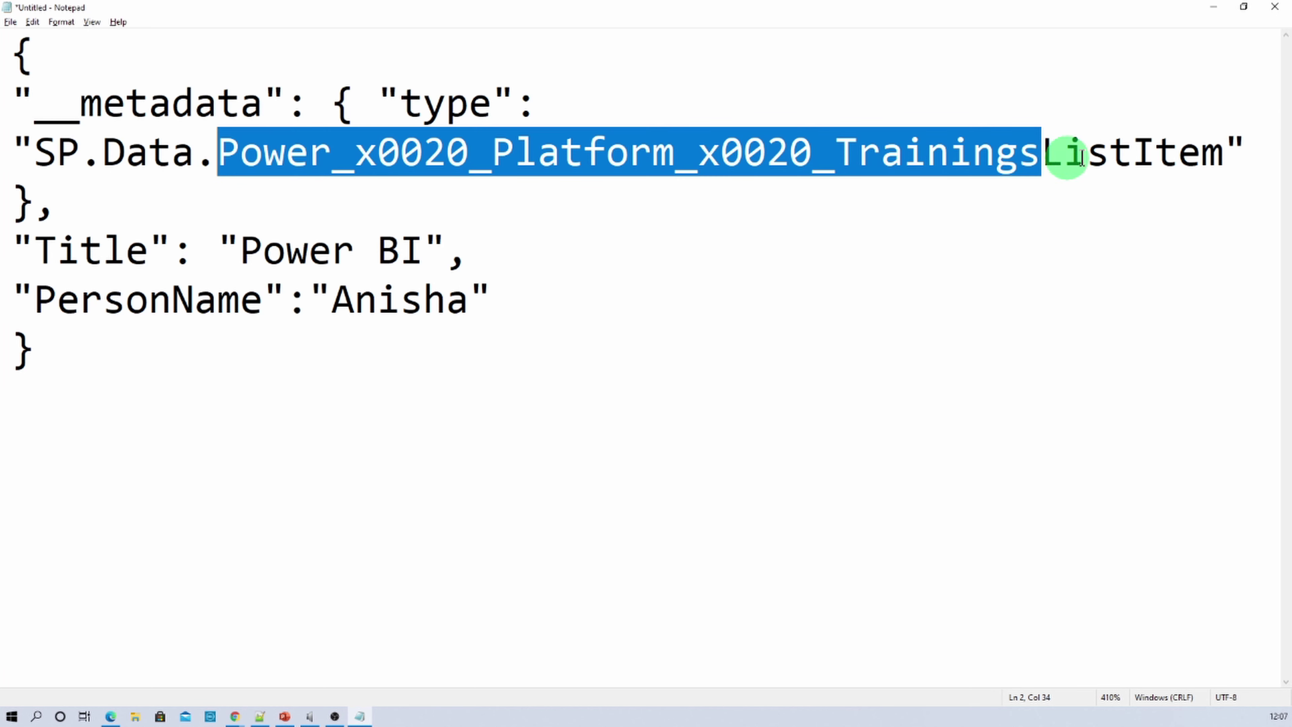
left_click(126, 249)
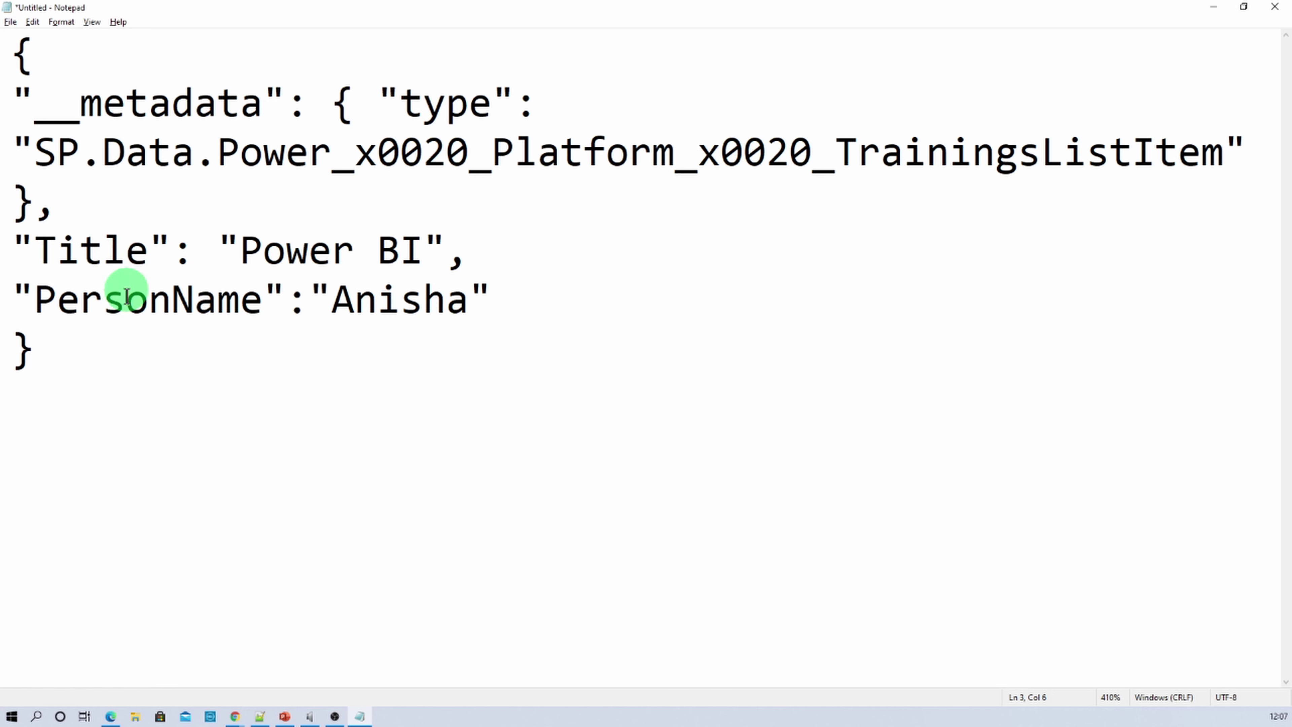
Compare the JSON fields with the Power Platform Trainings list's columns in SharePoint and return to the flow editor
key("alt+Tab")
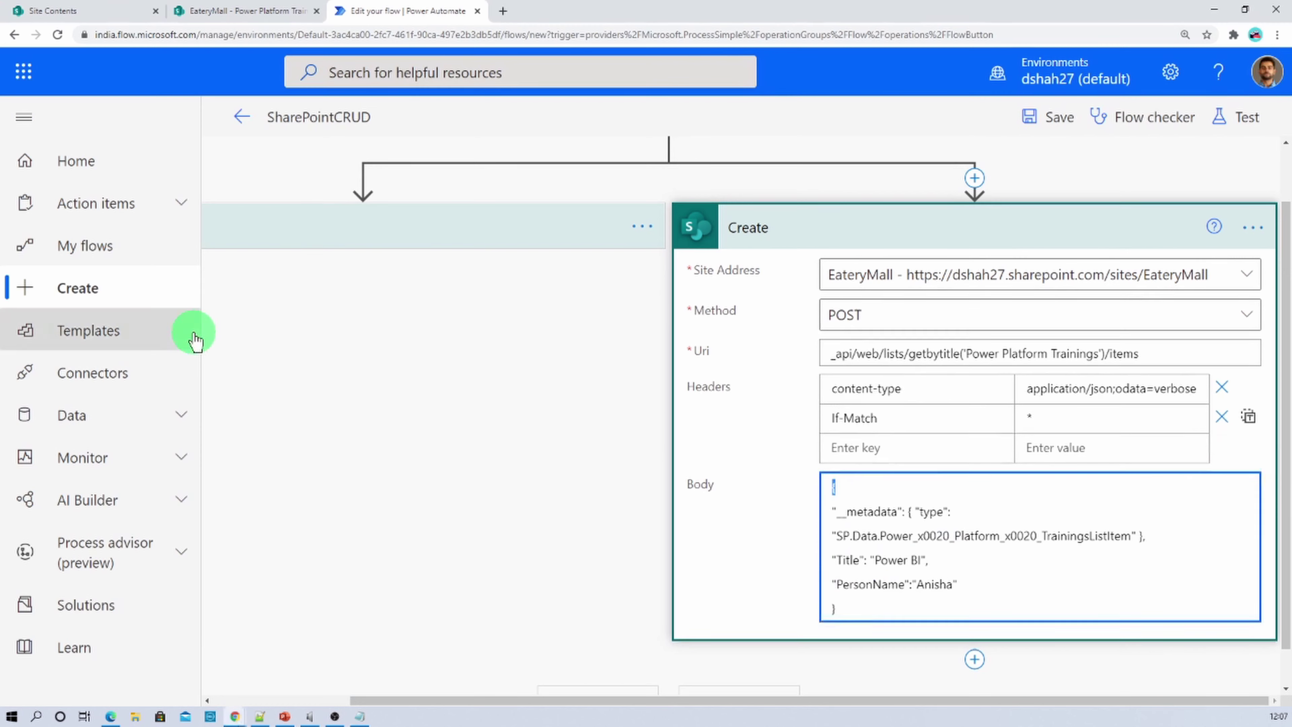
left_click(214, 9)
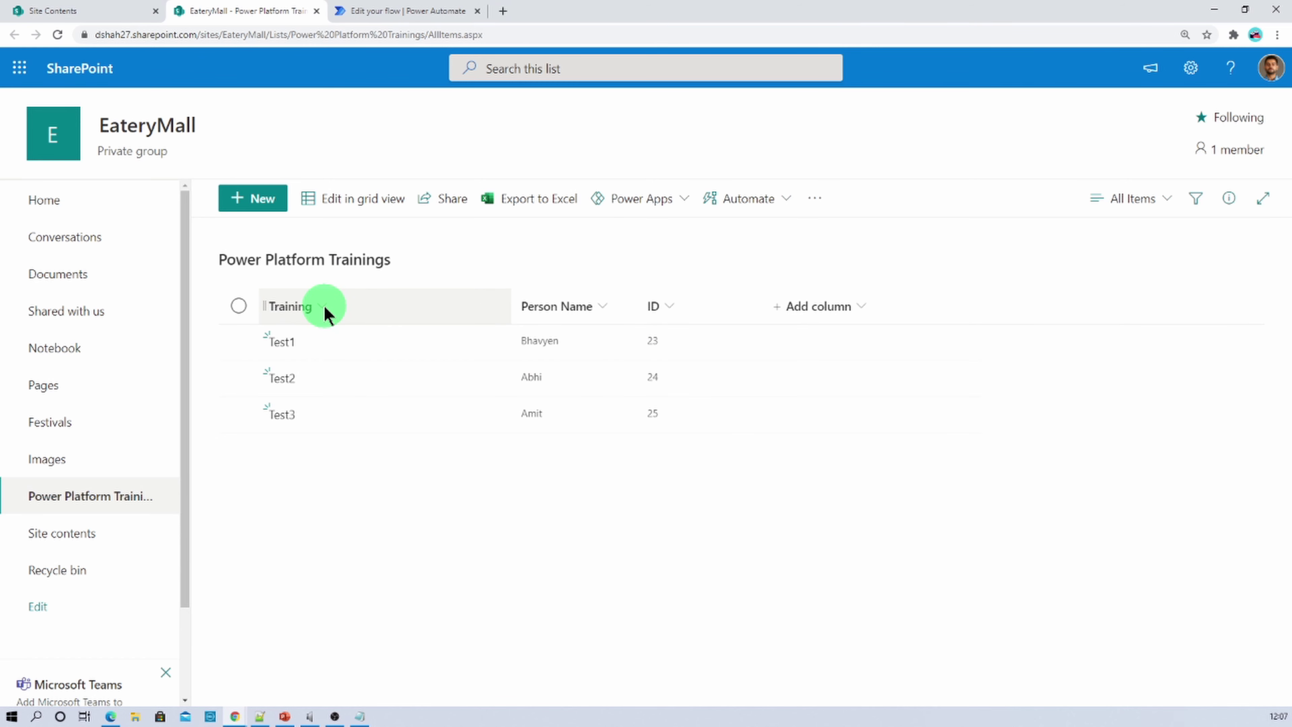
key("alt+Tab")
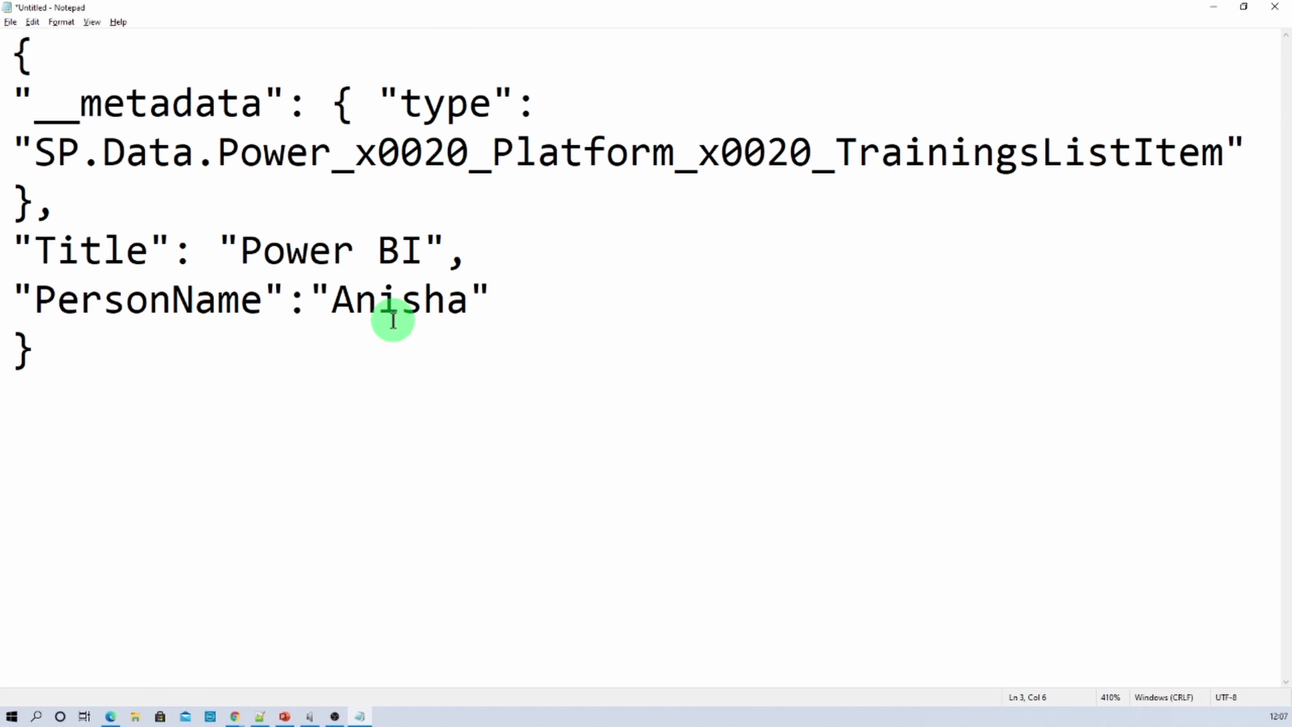
key("alt+Tab")
left_click(404, 11)
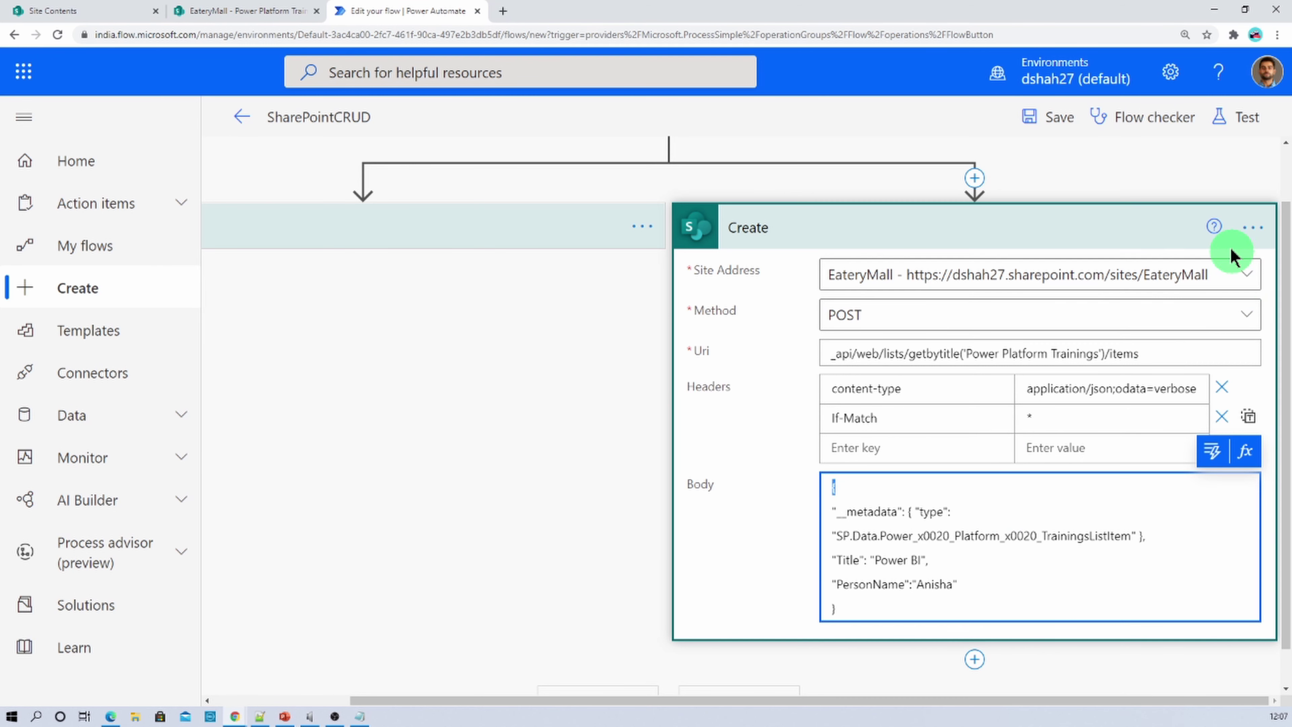
Save the SharePointCRUD flow and run a manual test of it
left_click(1066, 123)
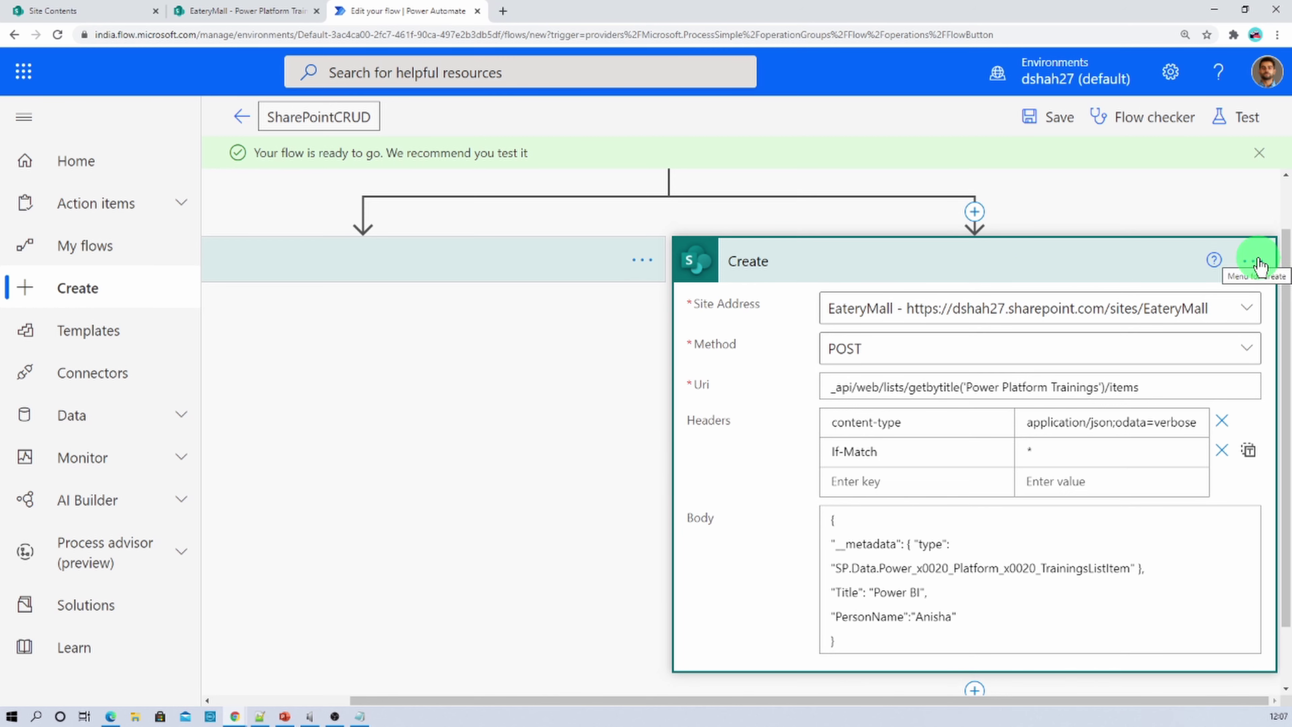
left_click(1244, 119)
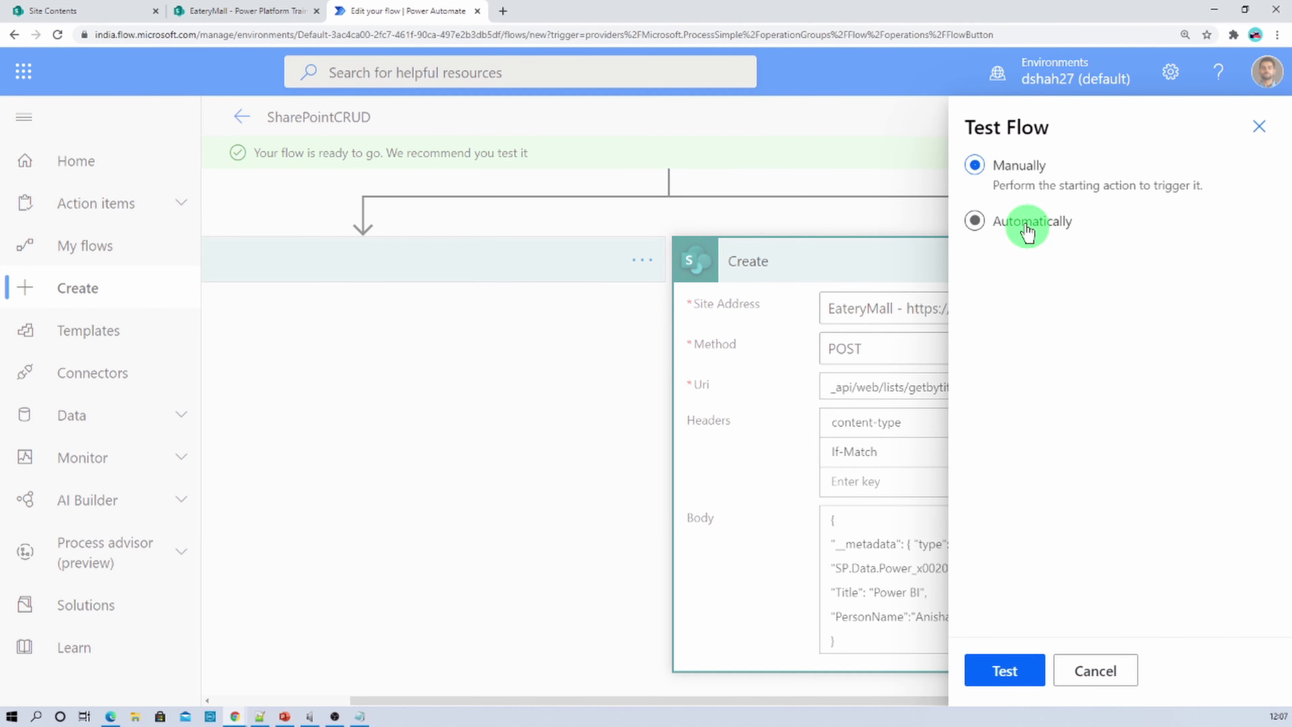
left_click(1015, 681)
left_click(1042, 682)
left_click(1044, 682)
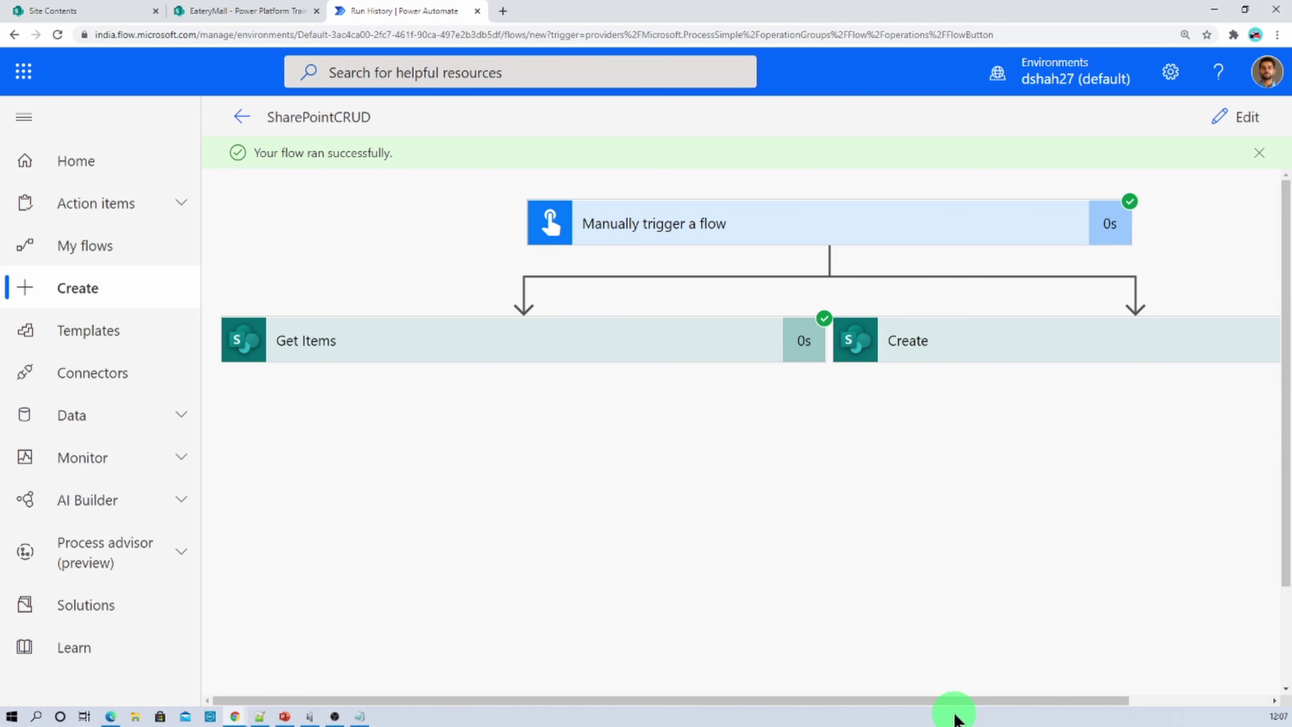
Inspect the Create action's inputs and output body in the run, and check the Power Platform Trainings list for the new item
left_click_drag(952, 701, 1140, 687)
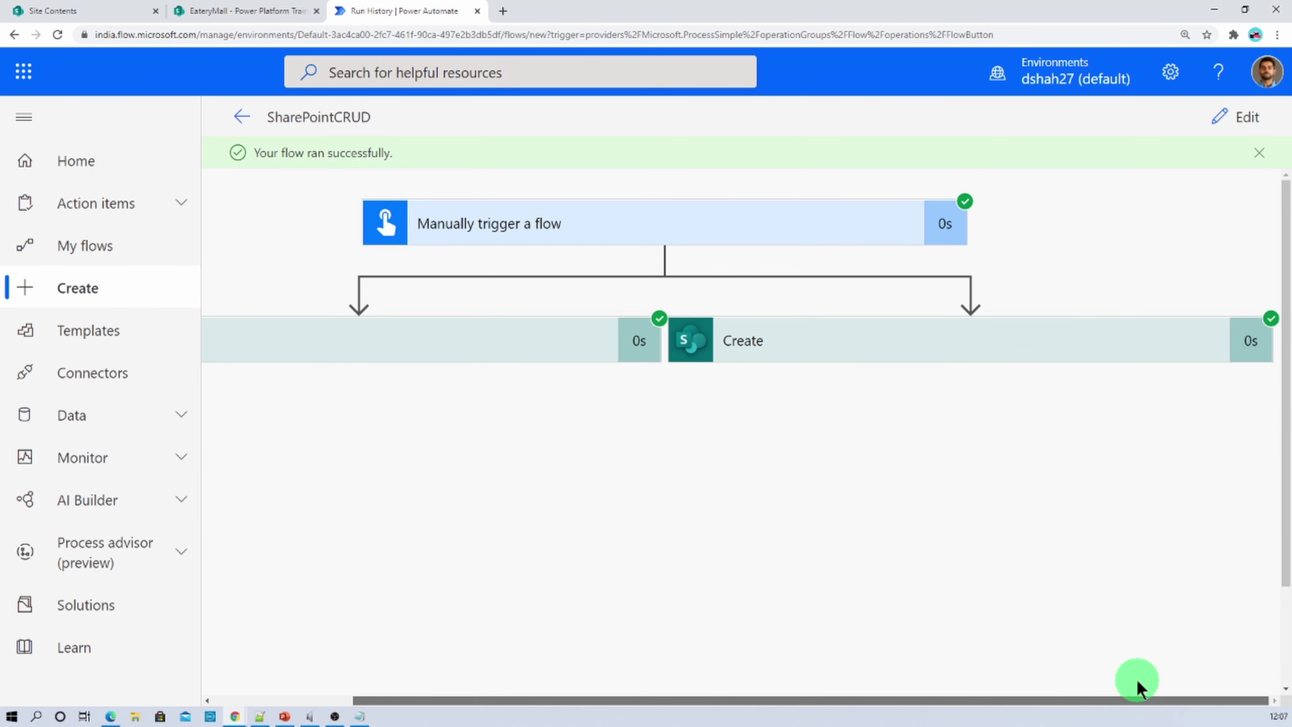
left_click(1012, 357)
scroll(952, 470, "down", 8)
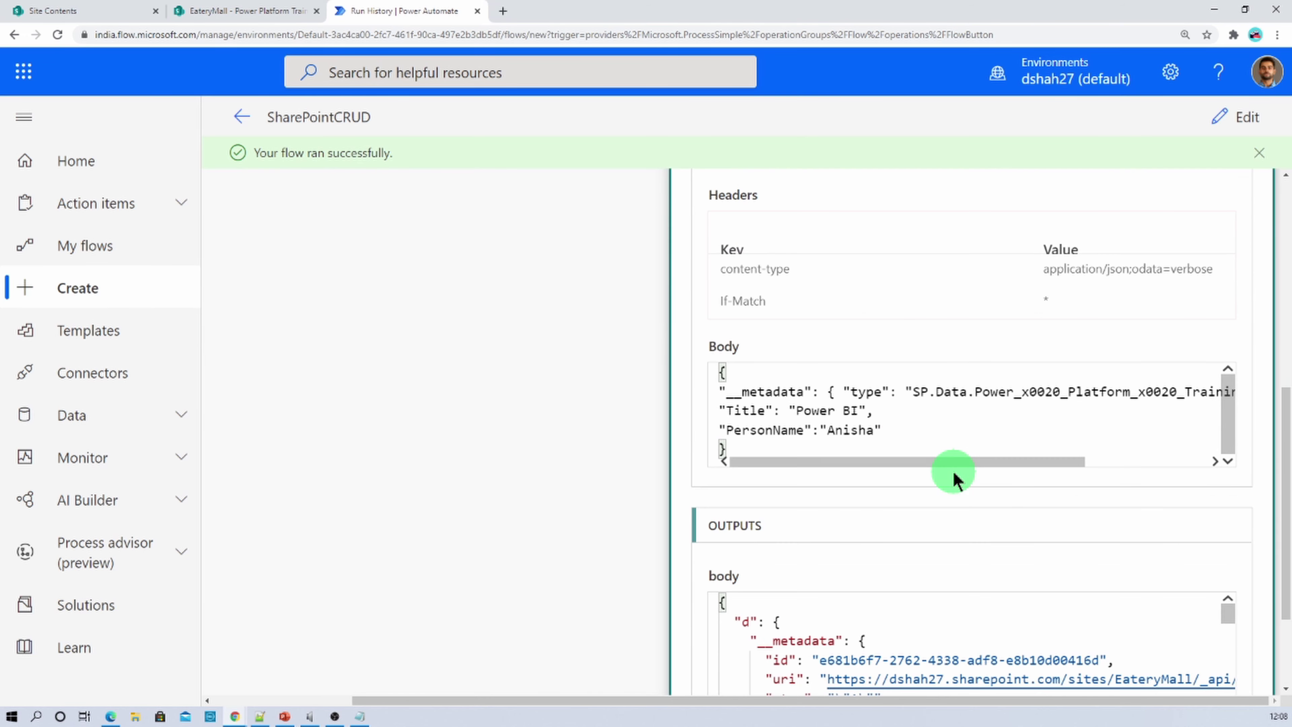
scroll(953, 473, "down", 3)
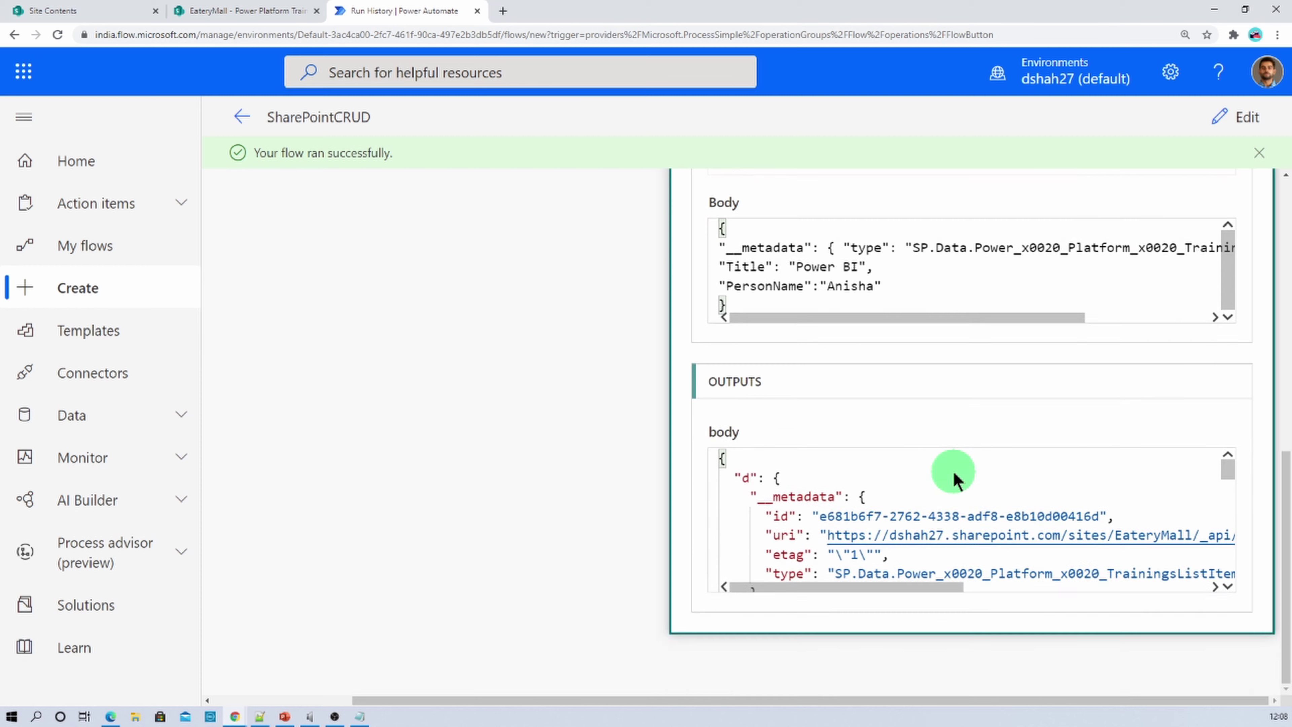
left_click(239, 13)
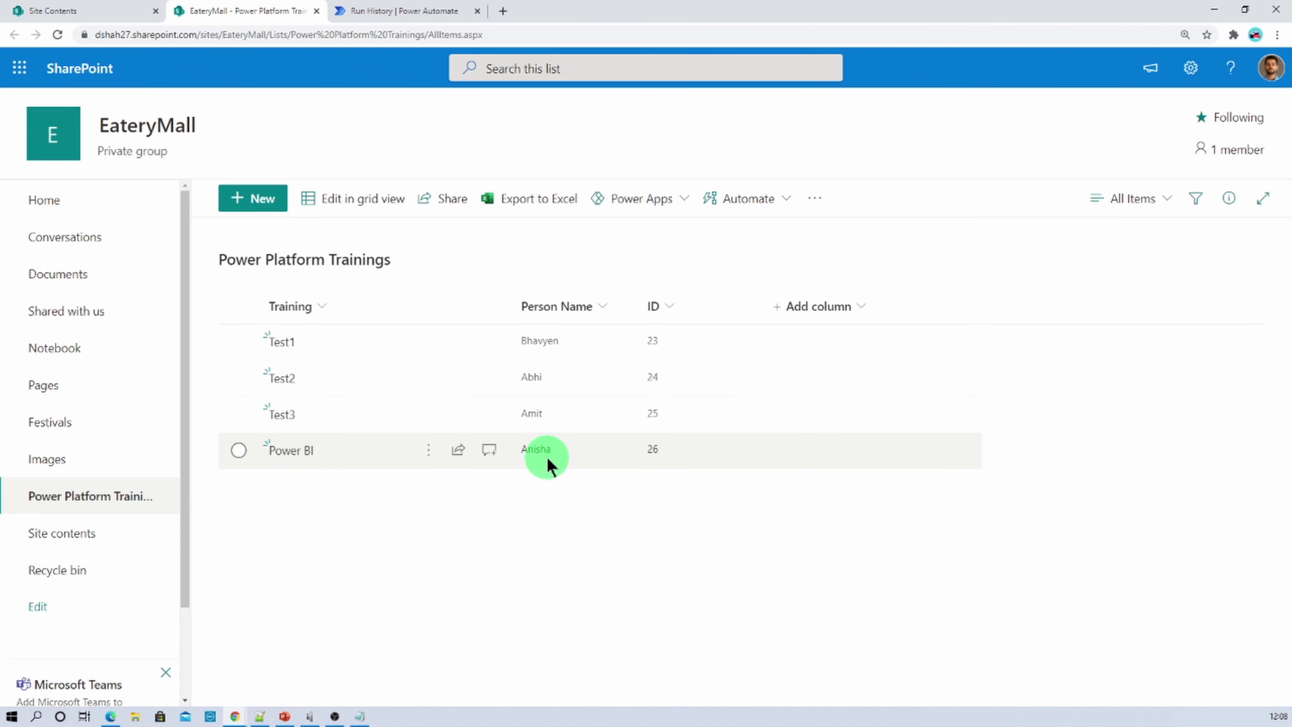
Compare the Create action's request body in the run with the Power BI item in the Power Platform Trainings list
left_click(429, 11)
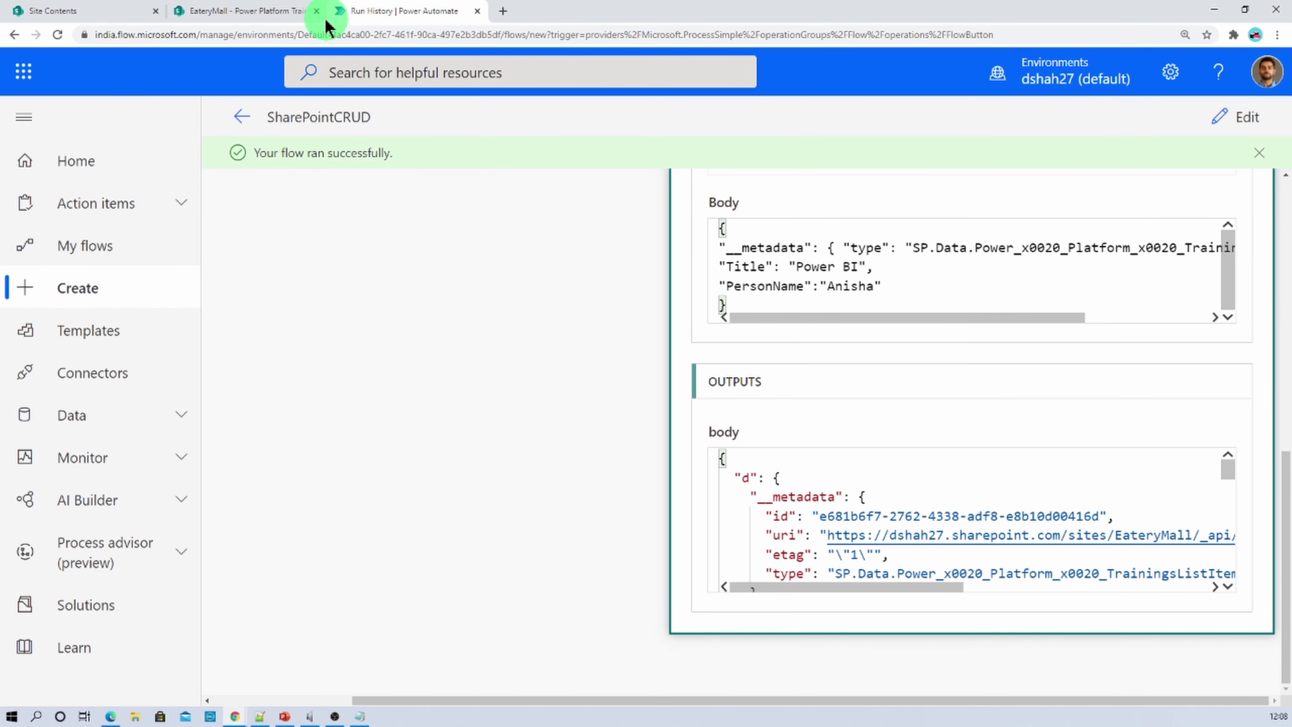
left_click(273, 15)
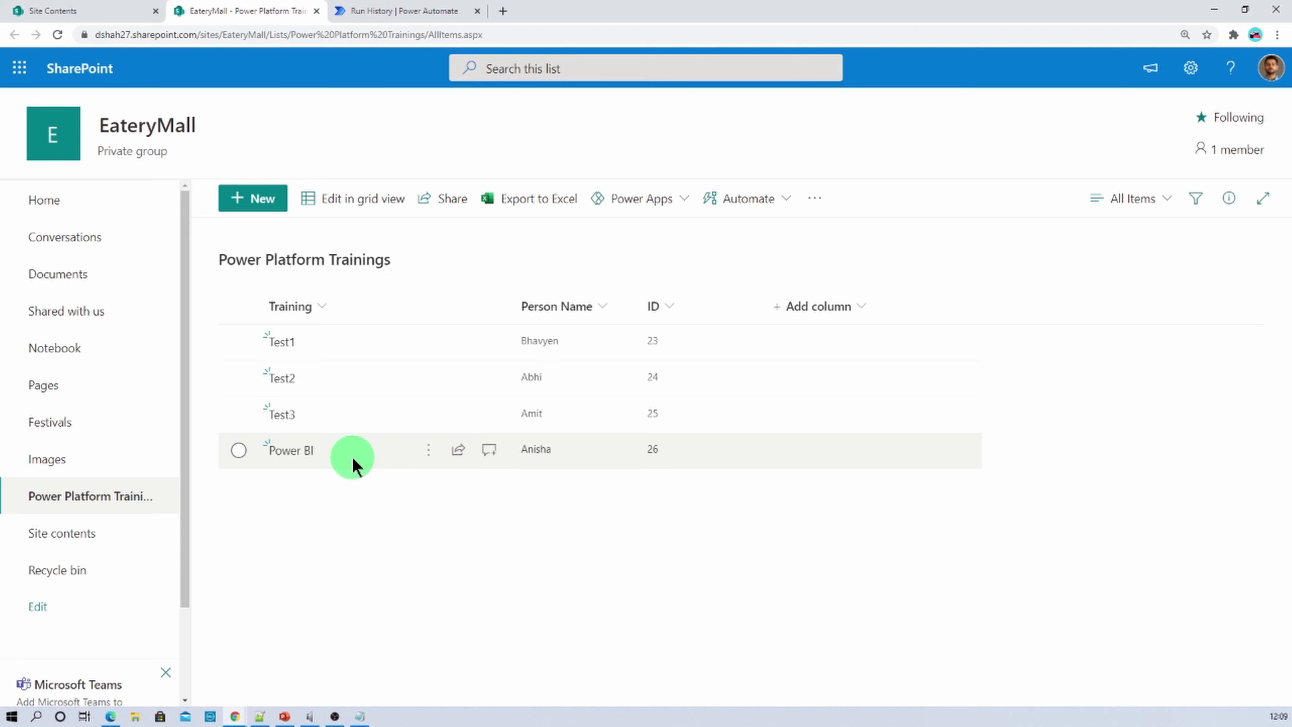
left_click(397, 12)
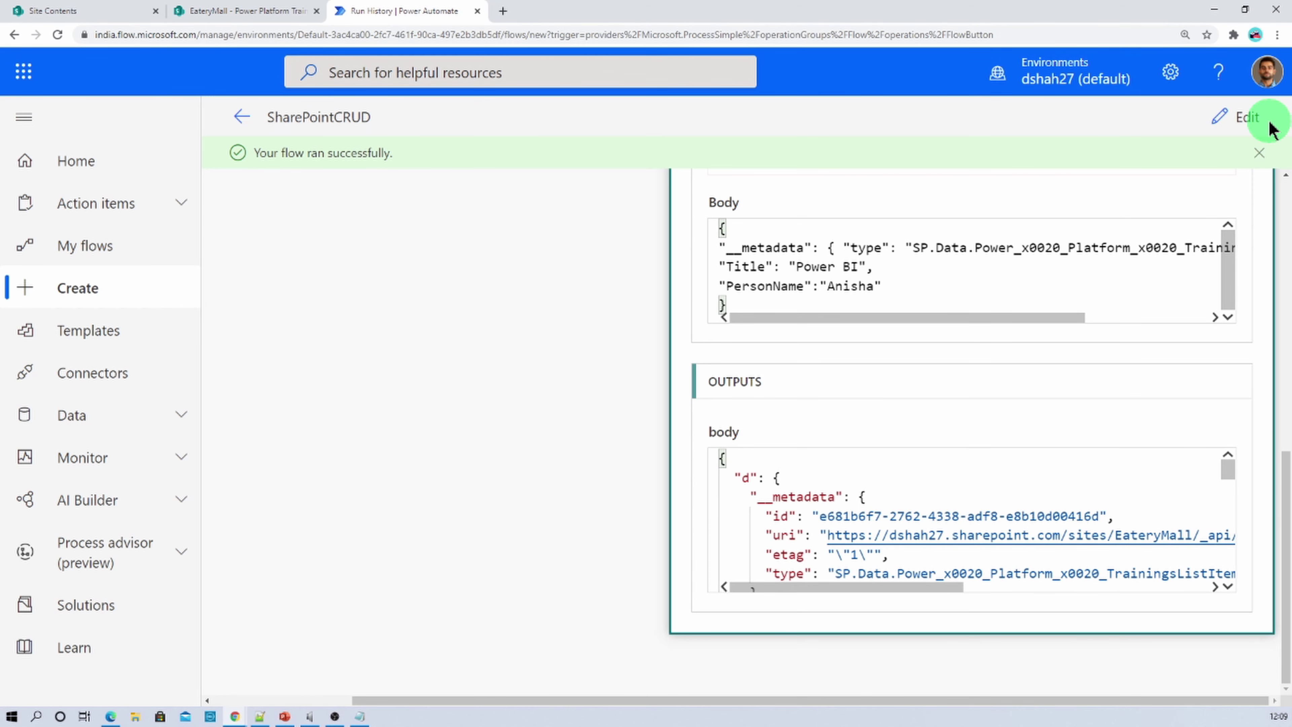
Reopen the flow for editing and add a parallel branch under the manual trigger with a Send an HTTP request to SharePoint action
left_click(1239, 132)
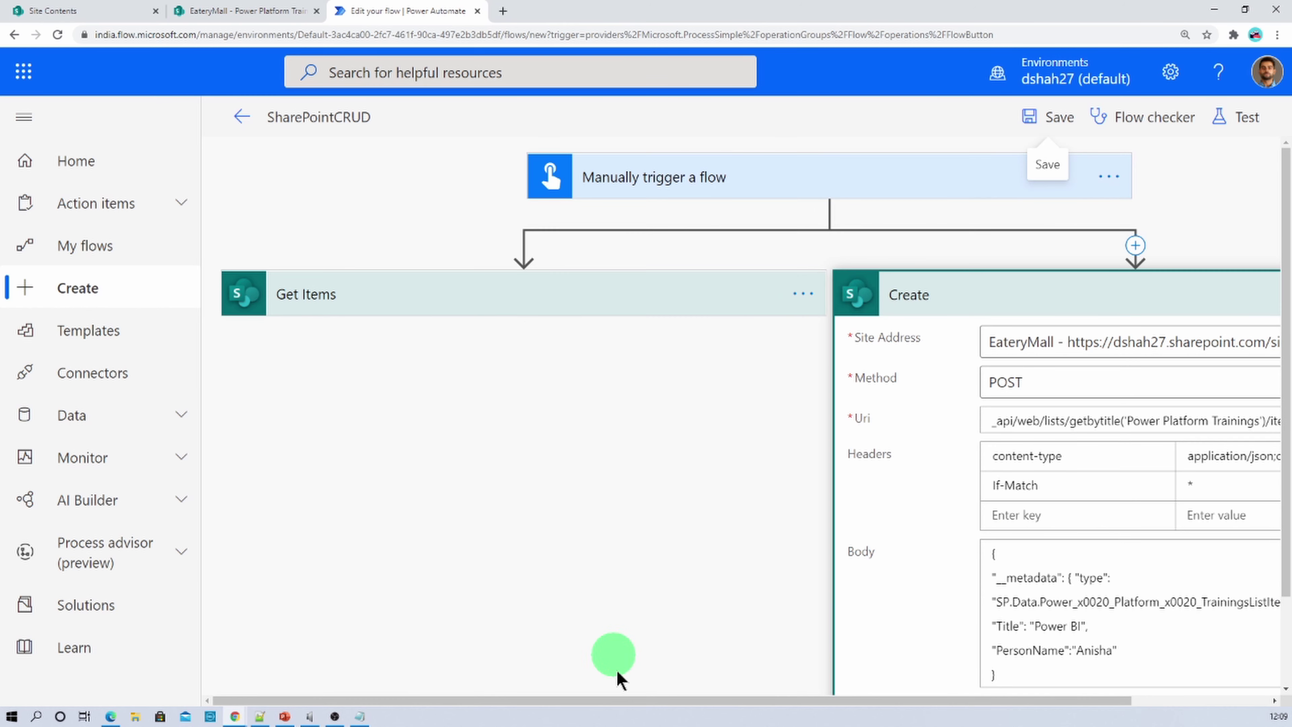
left_click(957, 285)
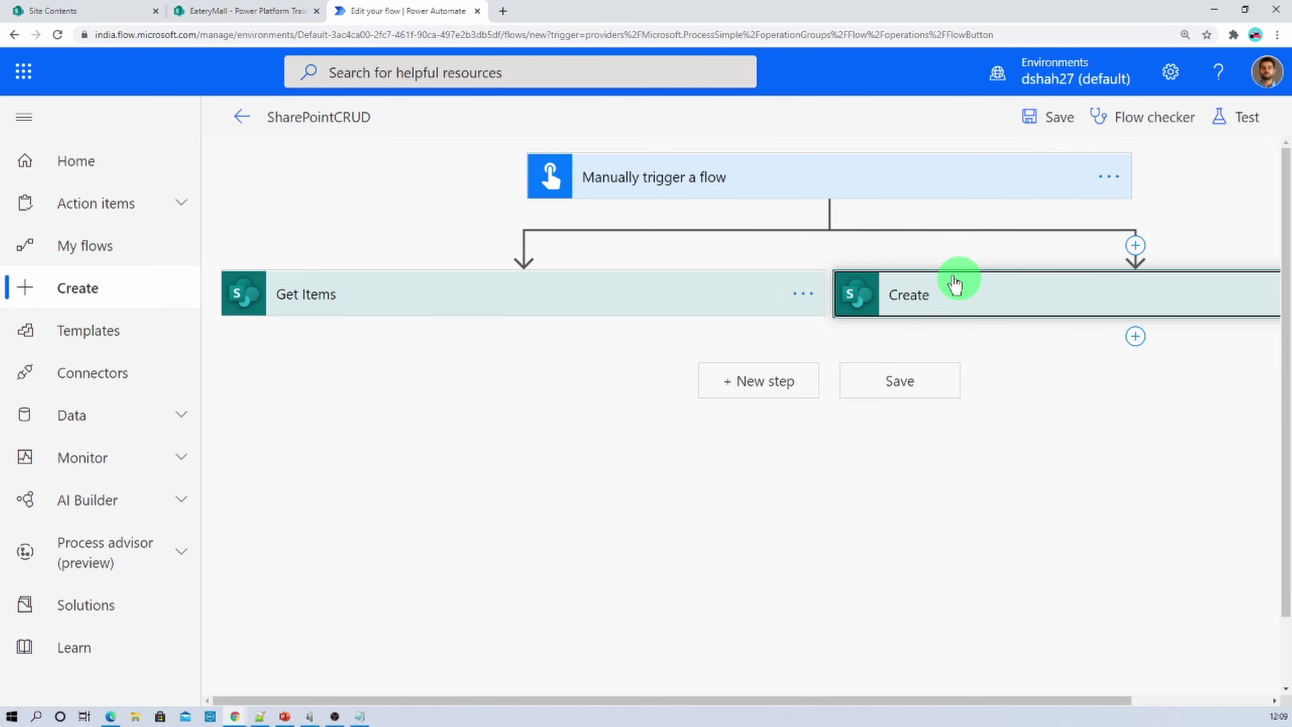
left_click(832, 211)
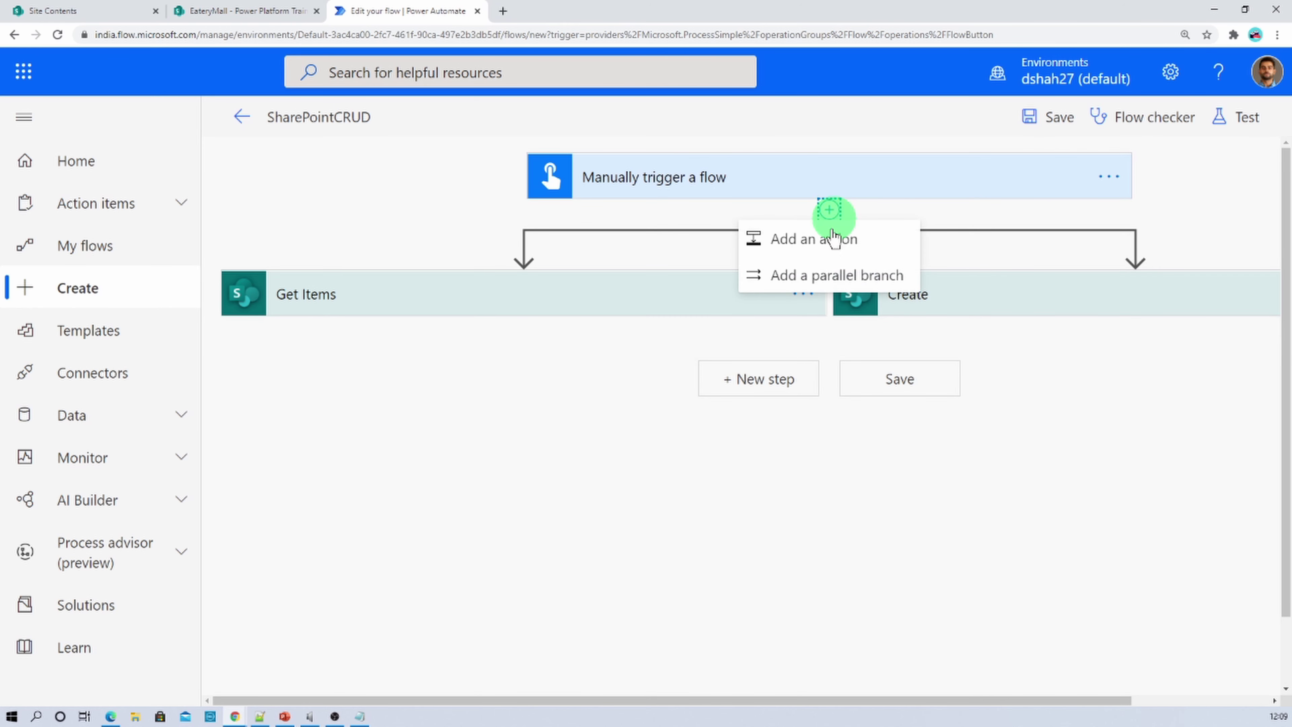
left_click(828, 275)
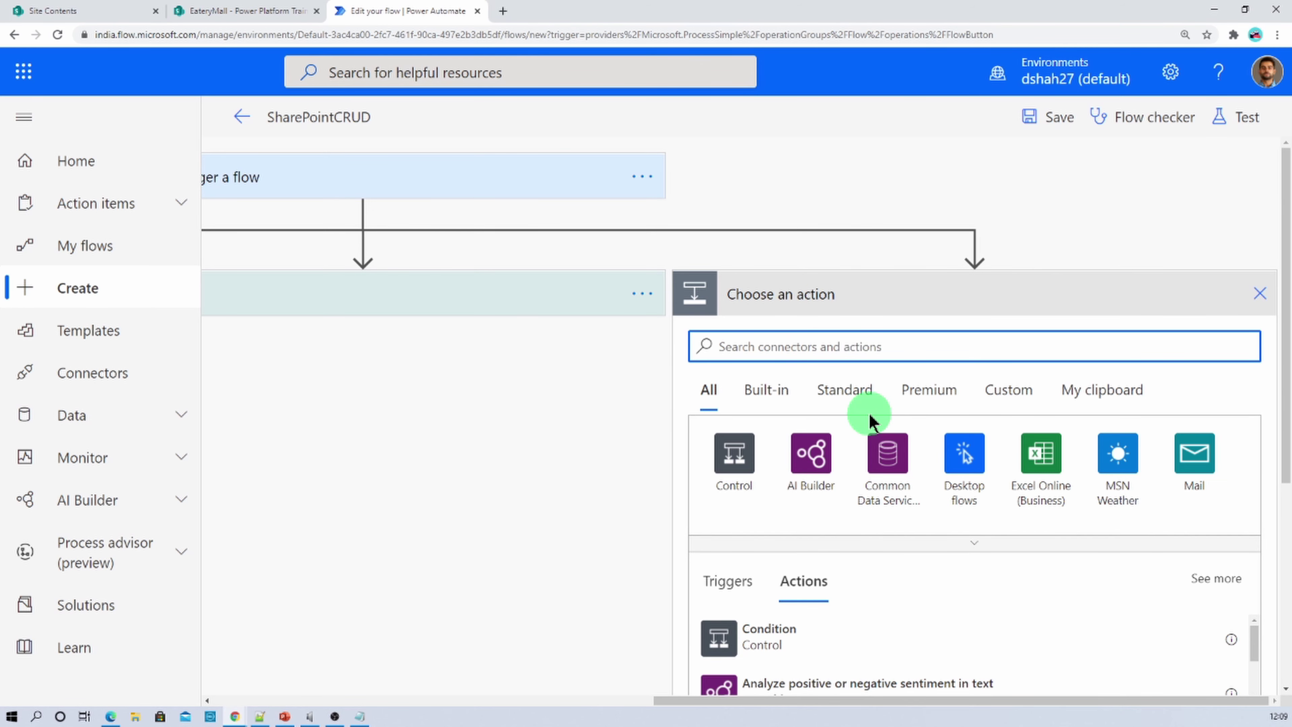
scroll(870, 420, "down", 5)
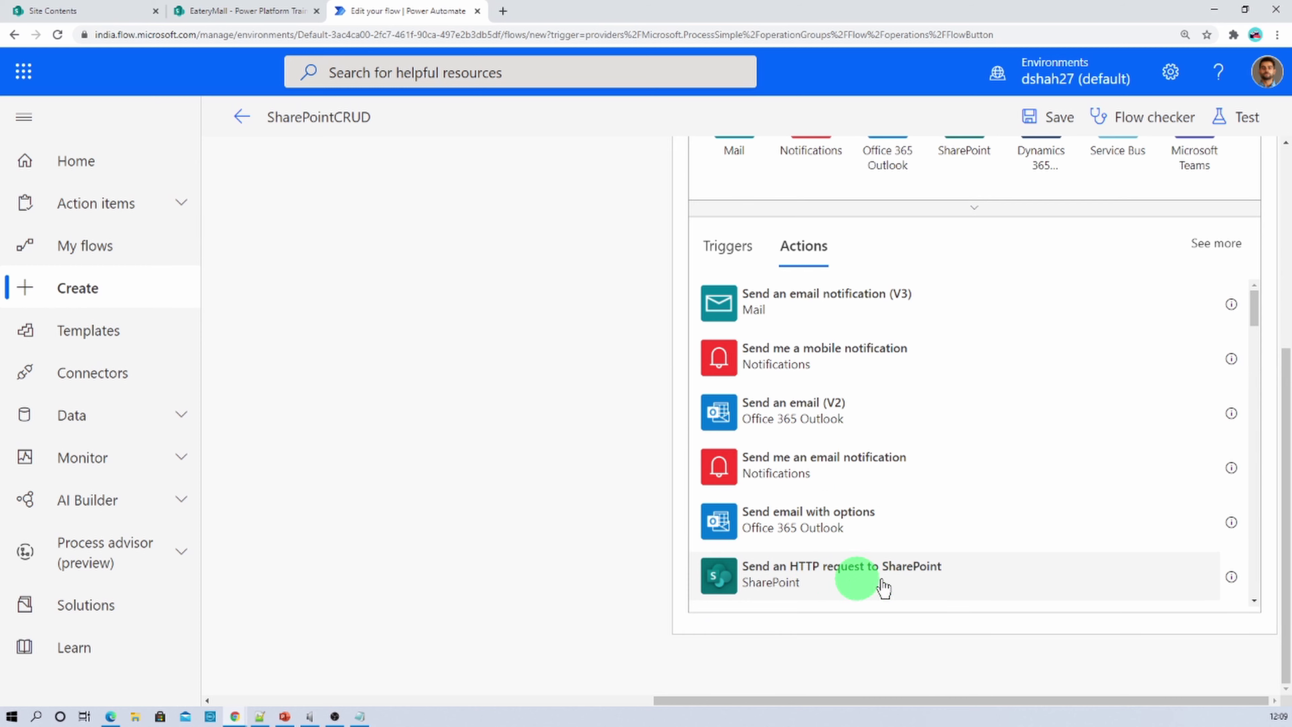
left_click(897, 591)
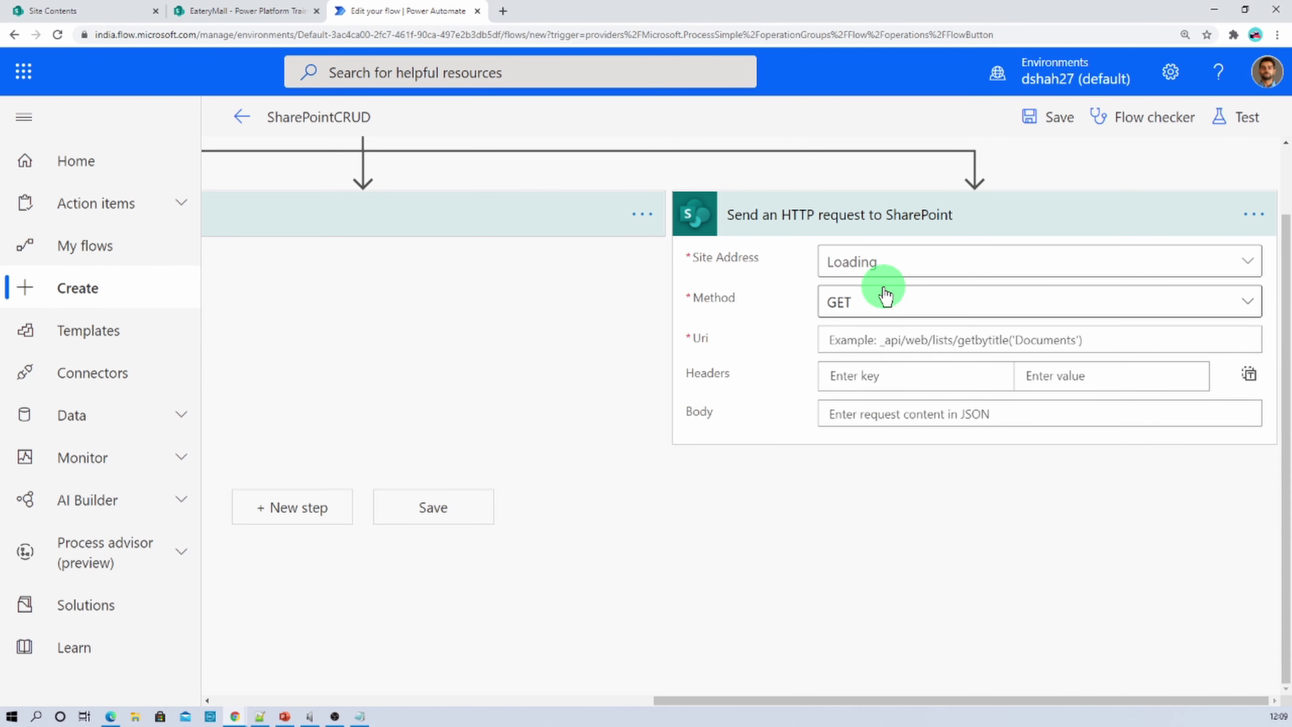
Set the new HTTP request action's site address to EateryMall and its method to PATCH
left_click(888, 275)
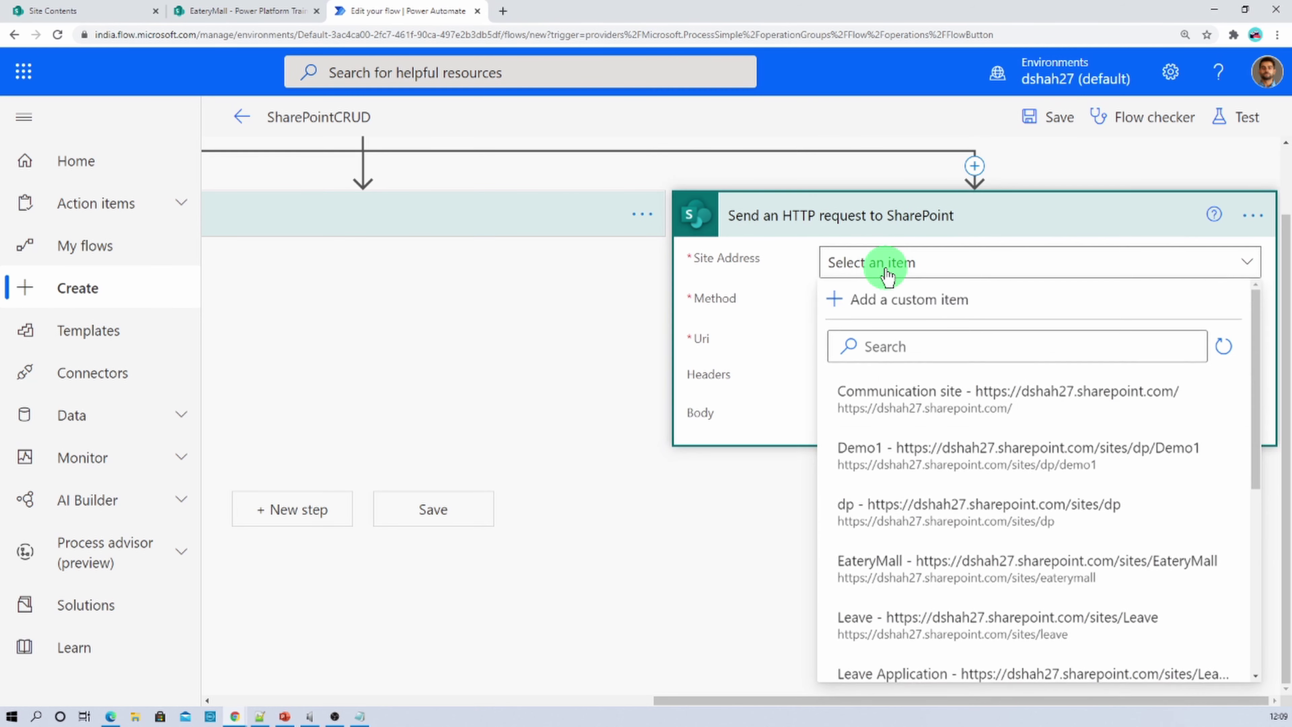
left_click(907, 565)
left_click(859, 303)
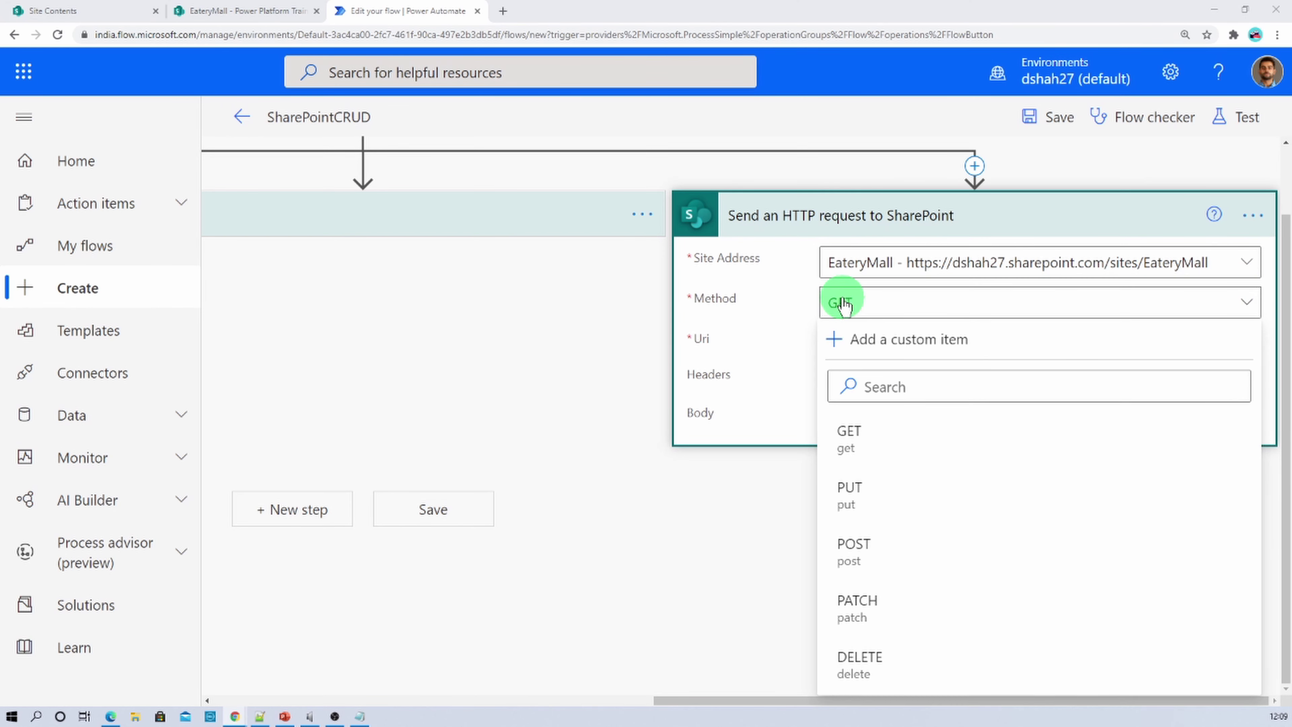
left_click(923, 623)
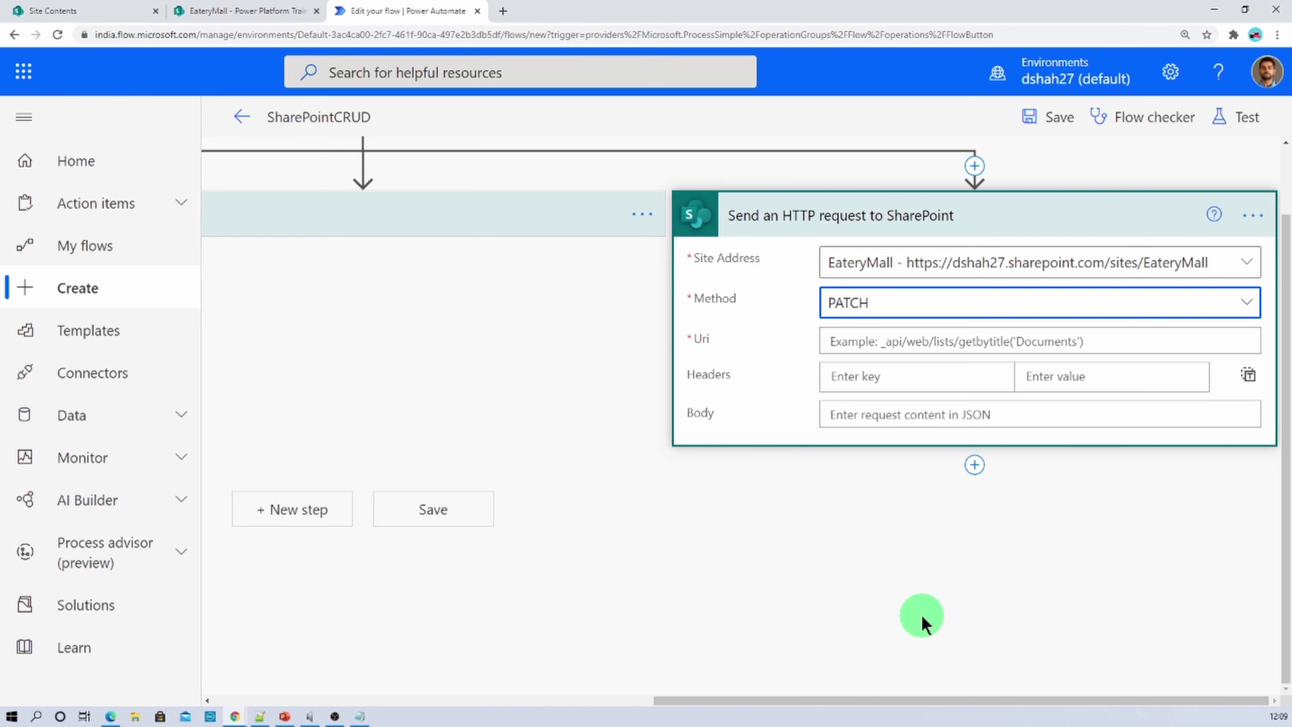
Rename the new HTTP request action as Update
left_click(1252, 214)
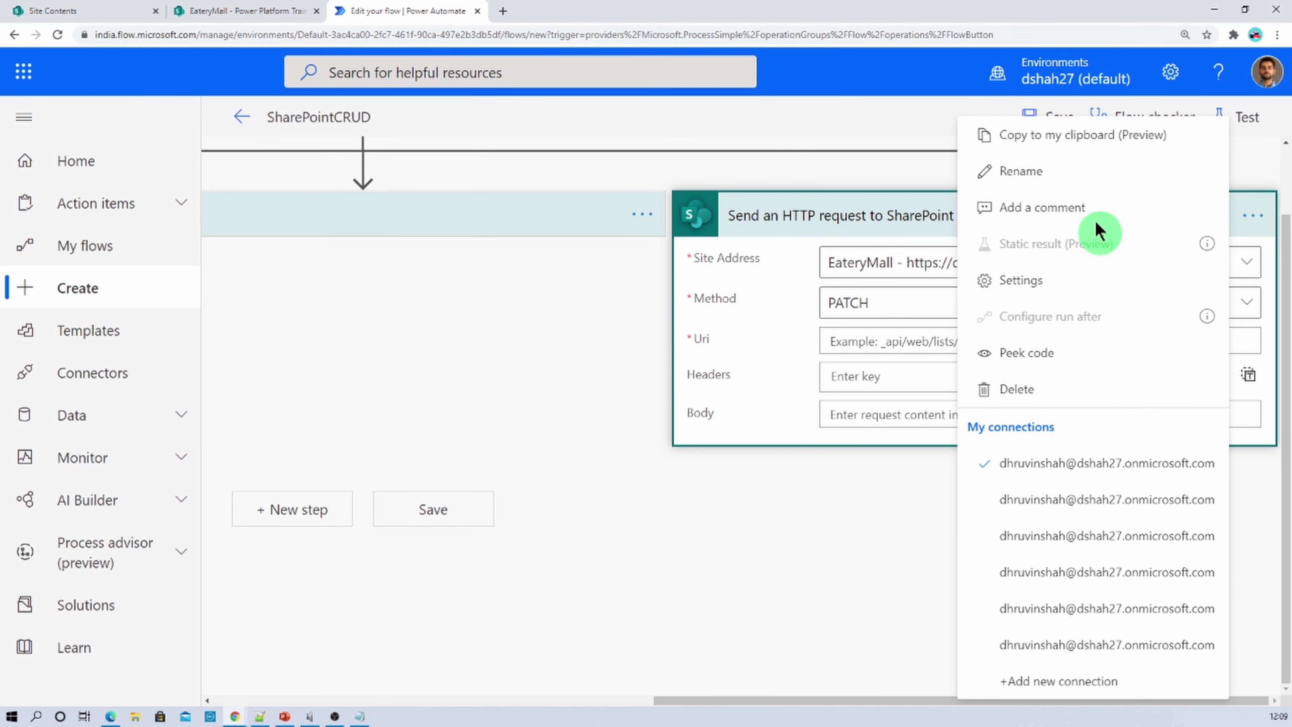
left_click(1083, 176)
type("Update")
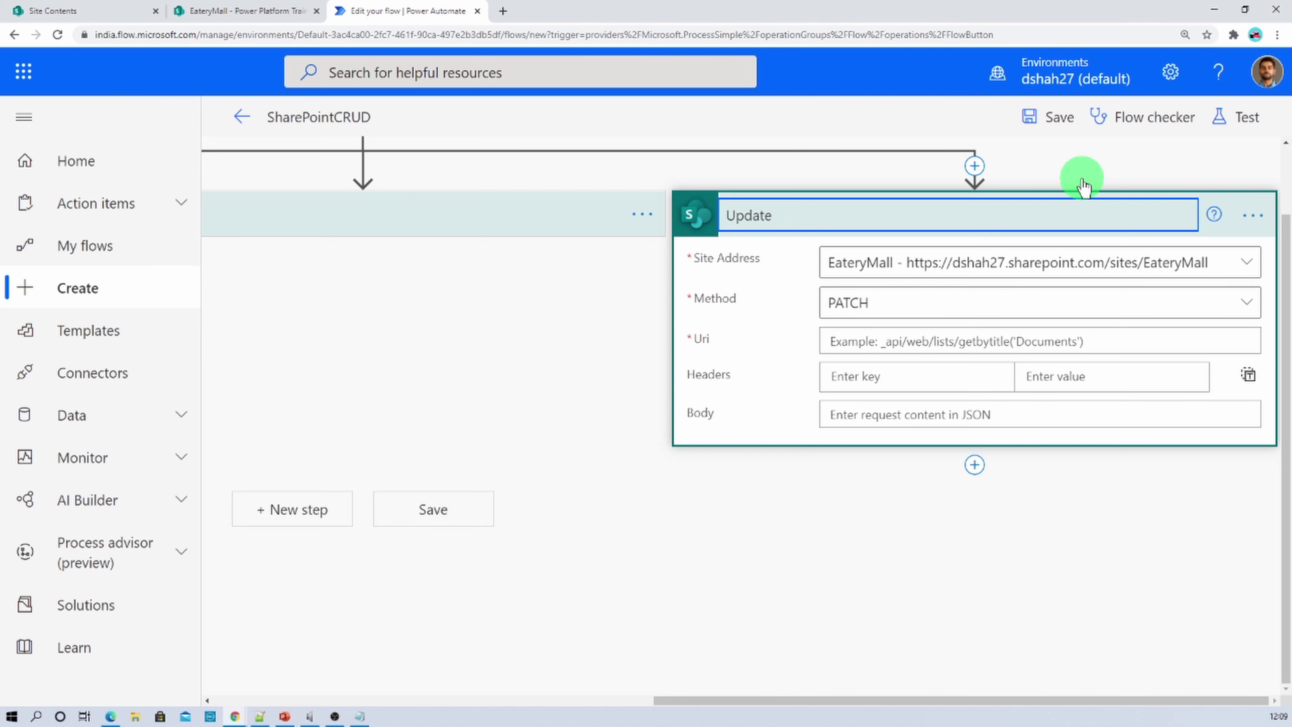
left_click(1083, 185)
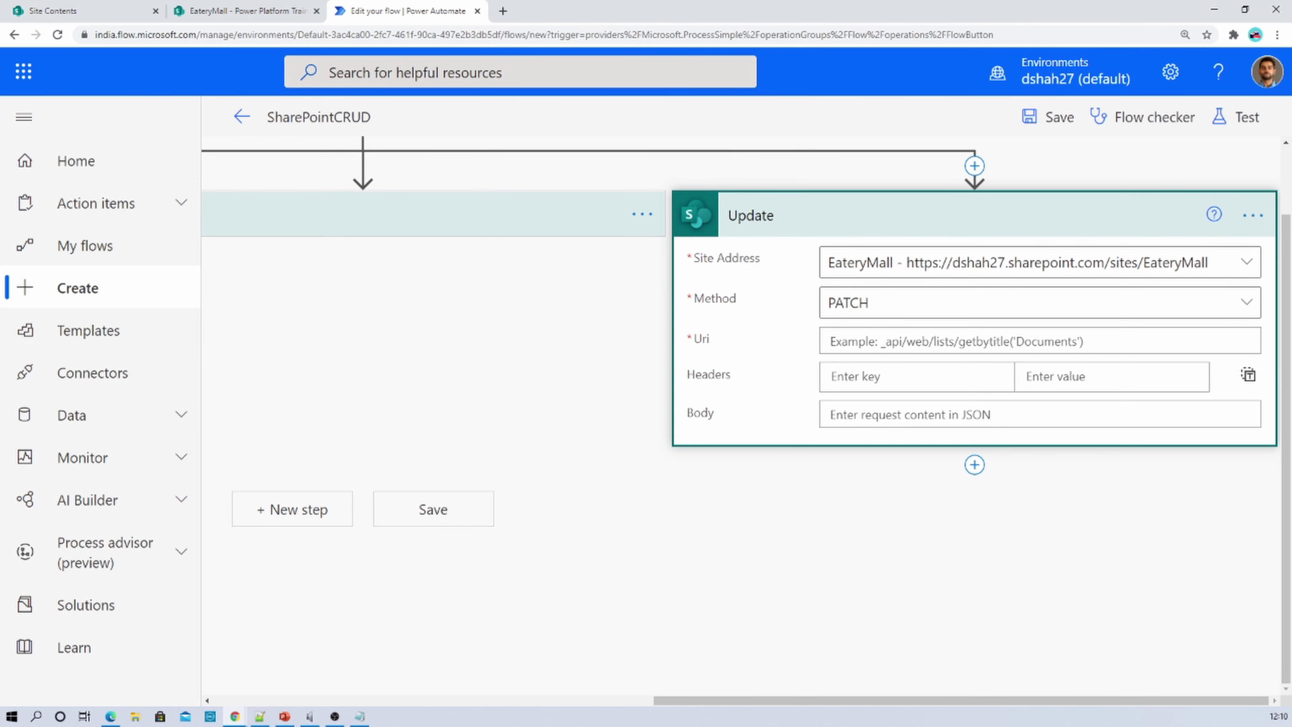
Check the item IDs in the Power Platform Trainings list and examine the list path and item ID in Notepad's URI
left_click(251, 11)
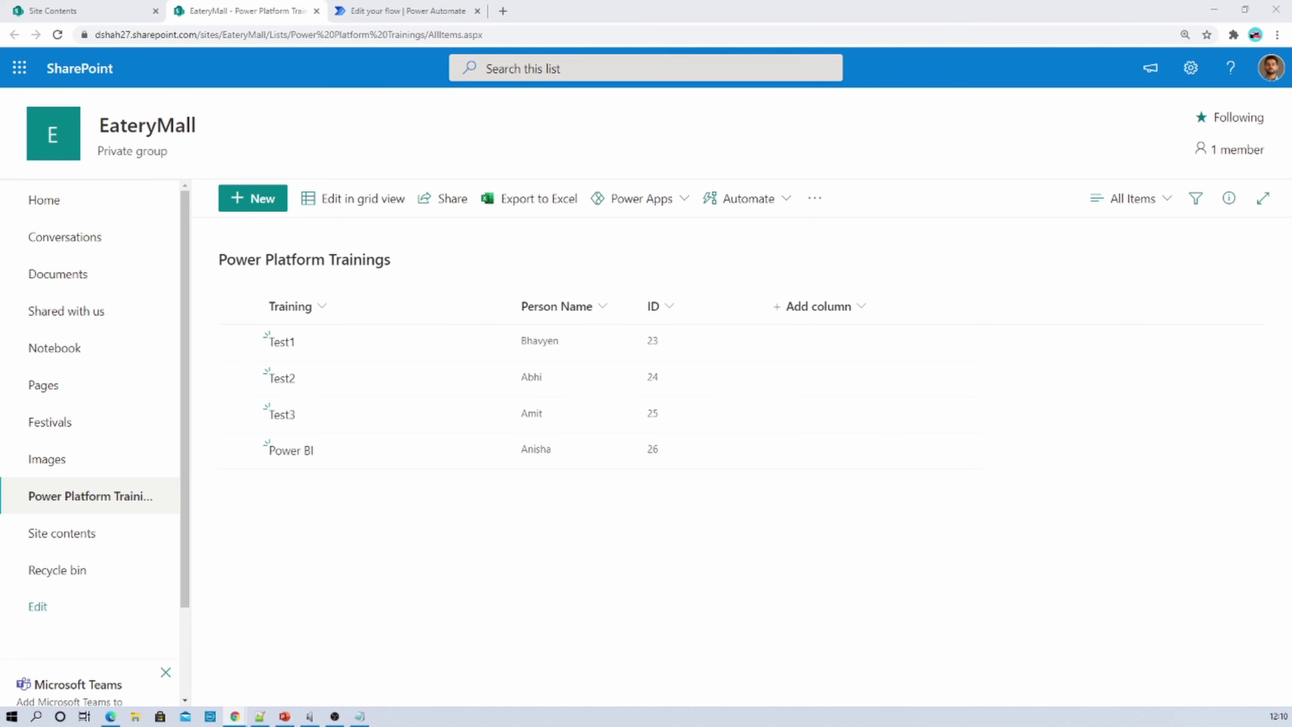
key("alt+Tab")
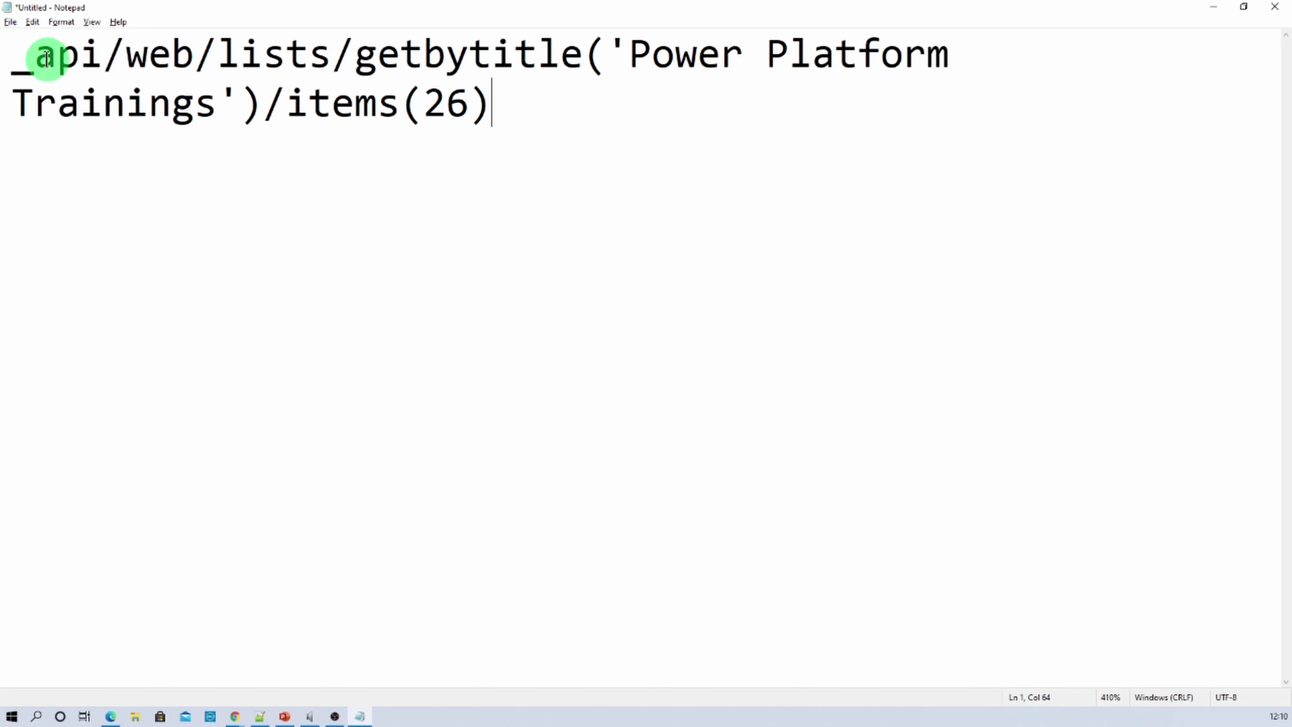
left_click_drag(9, 62, 935, 56)
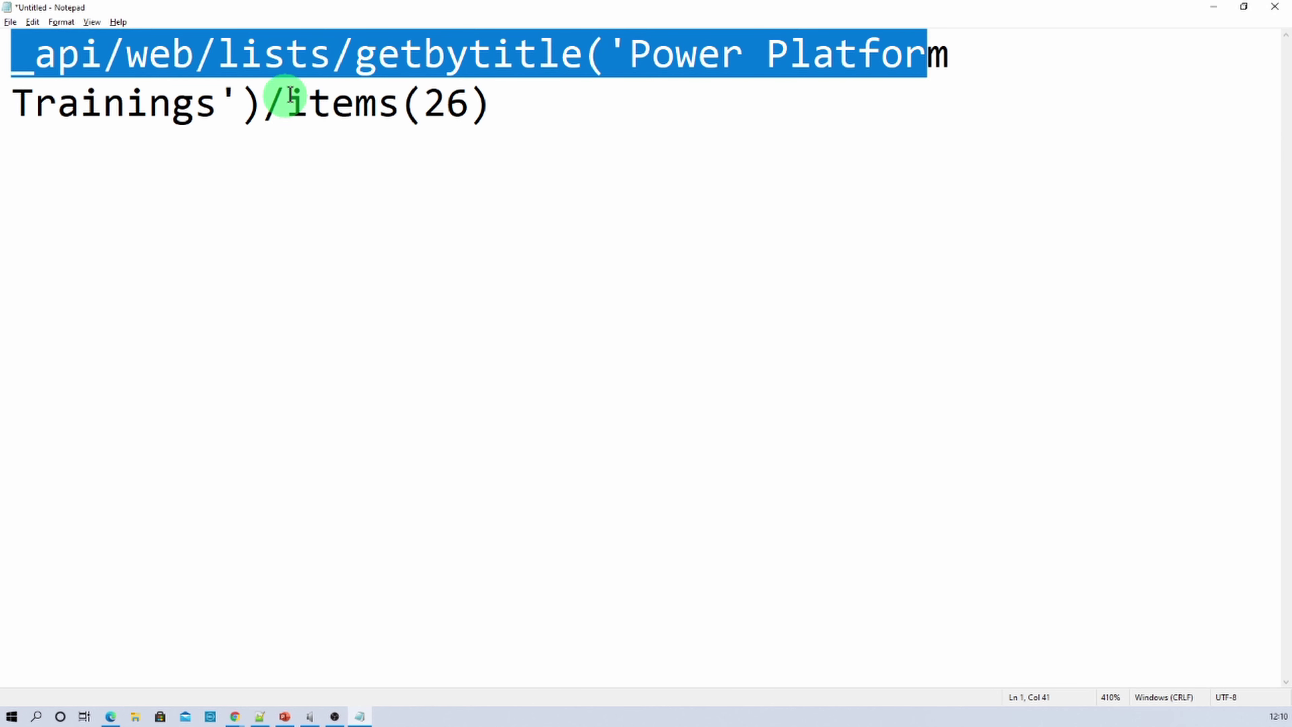
left_click(294, 113)
left_click_drag(423, 102, 464, 106)
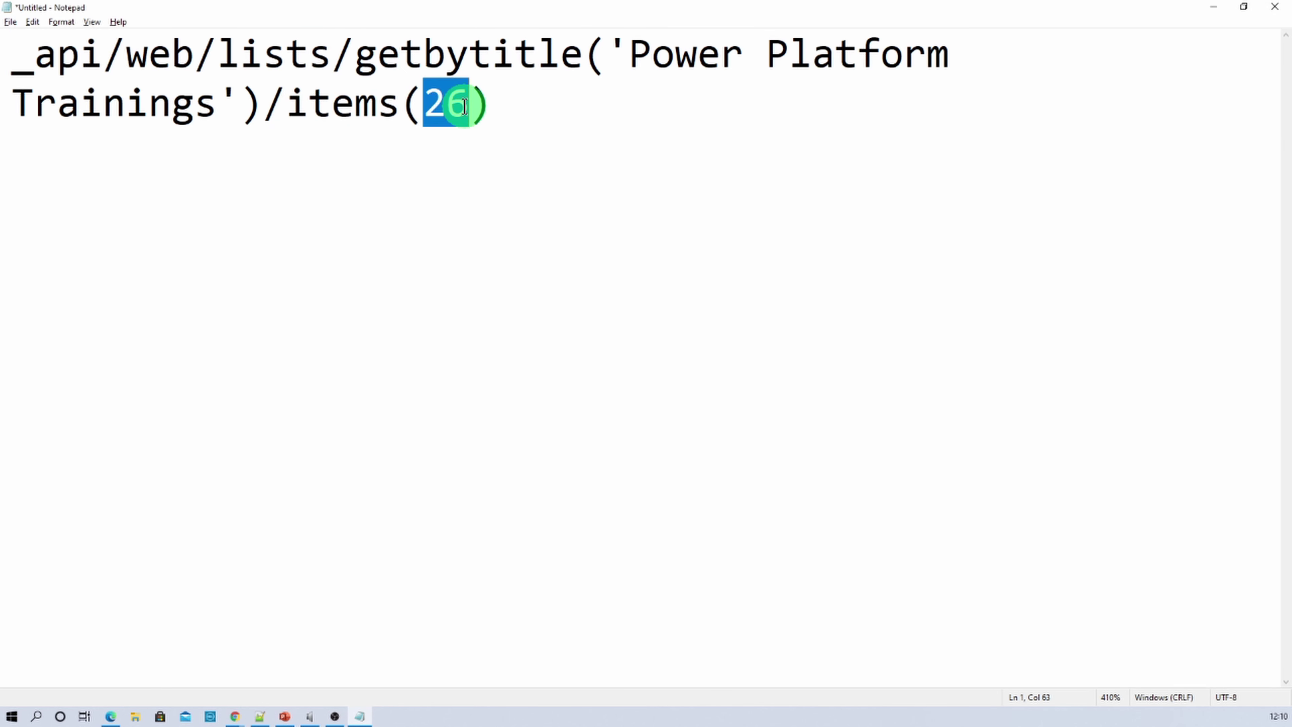
Copy _api/web/lists/getbytitle('Power Platform Trainings')/items(26) from Notepad into the Update action's Uri
left_click(494, 122)
key("ctrl+a")
key("ctrl+c")
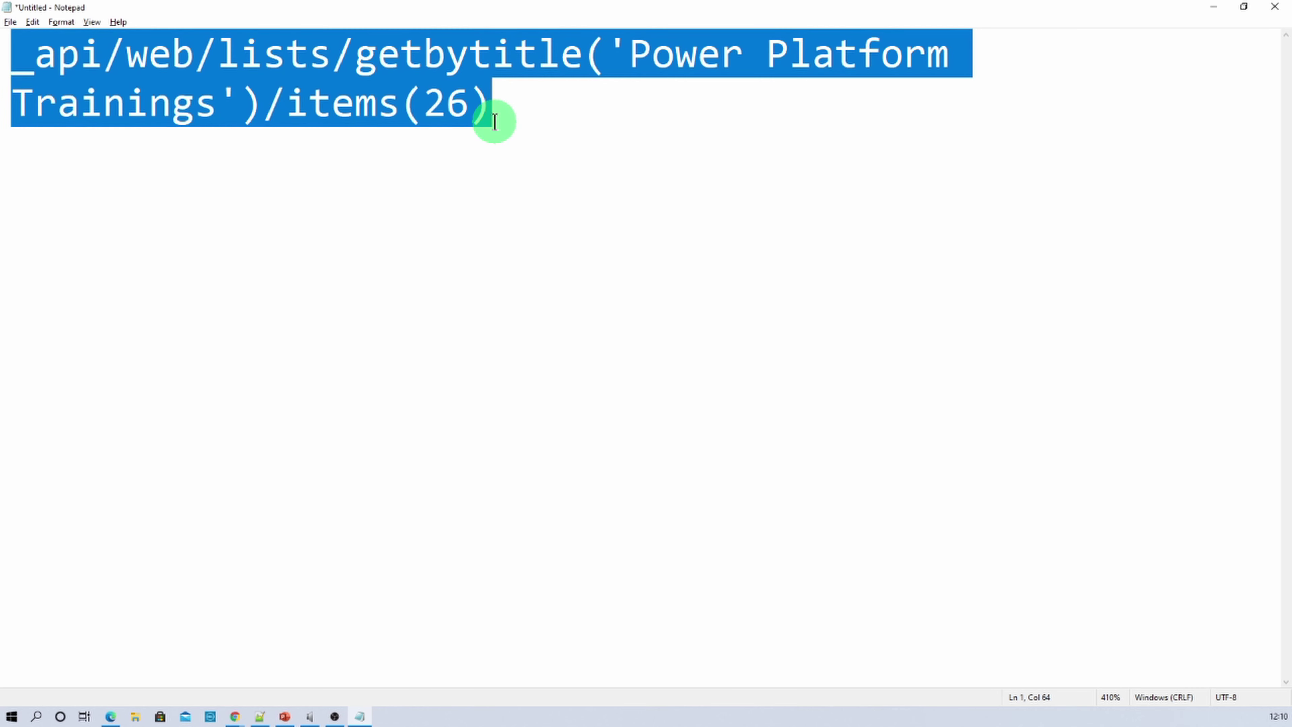
key("alt+Tab")
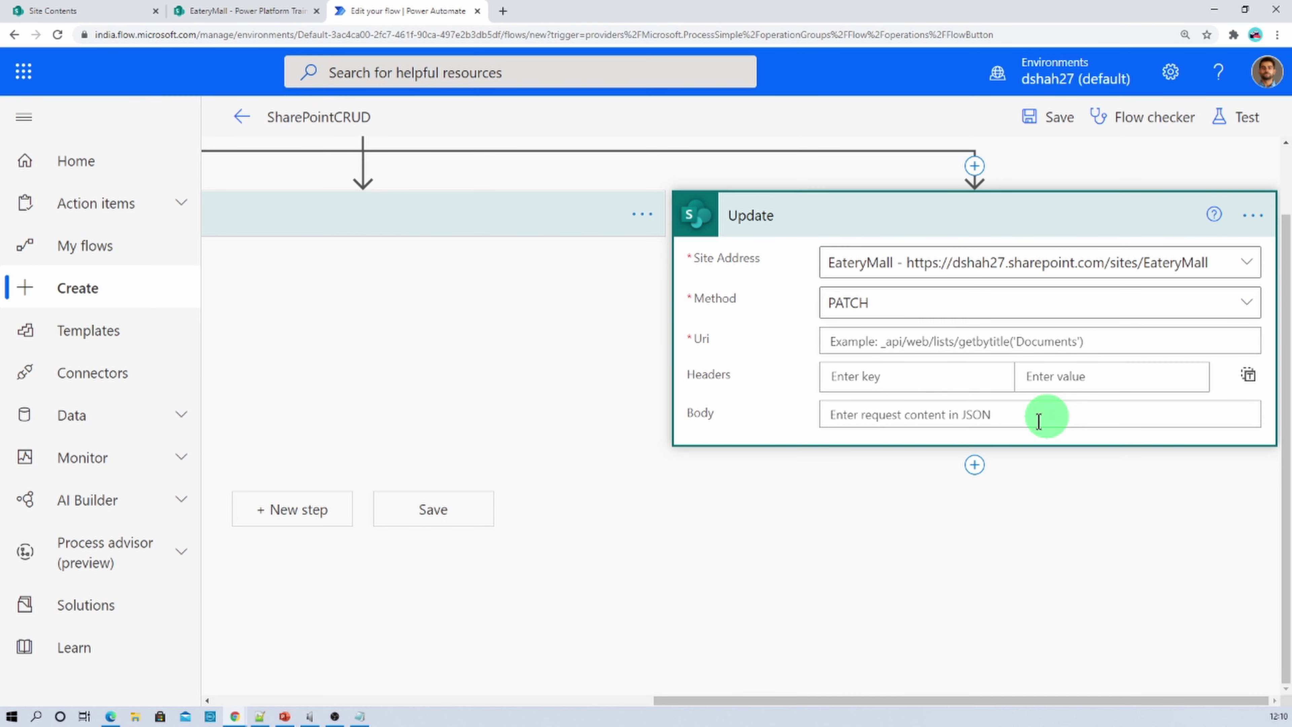
left_click(855, 342)
key("ctrl+v")
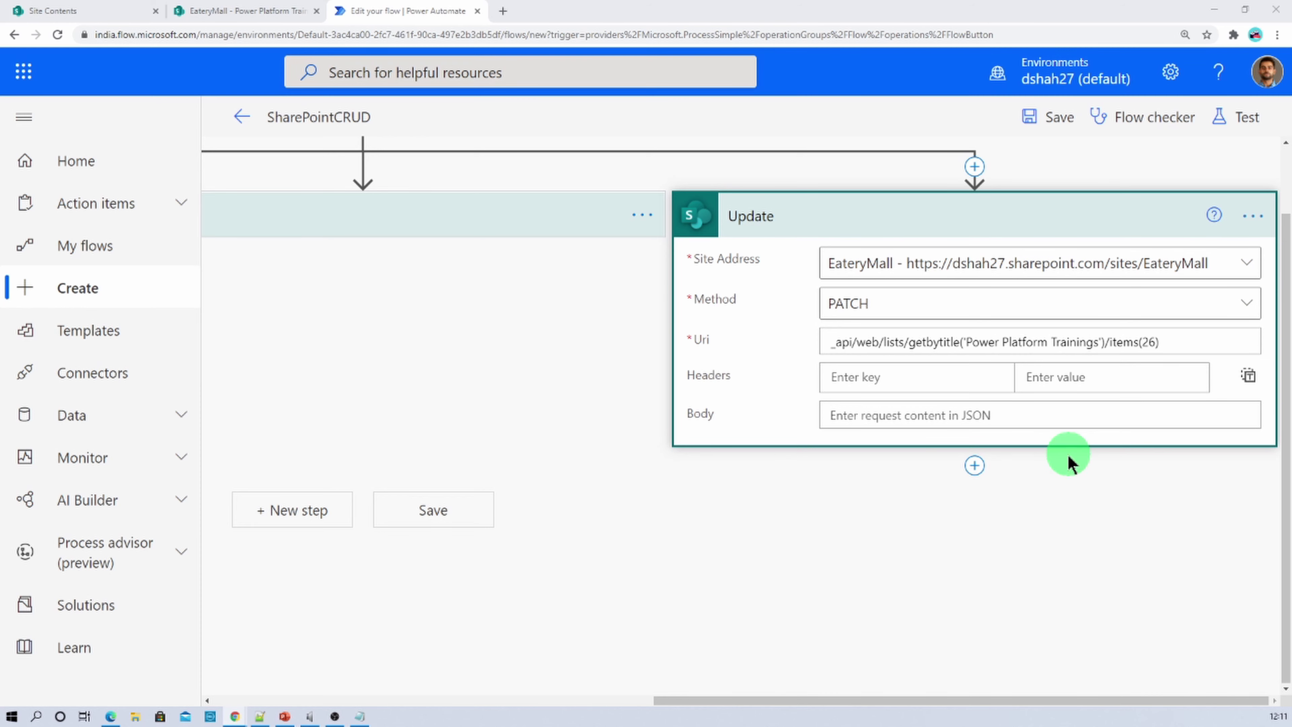
Add the headers content-type with value application/json;odata=verbose and IF-MATCH with value * to the Update action
left_click(870, 377)
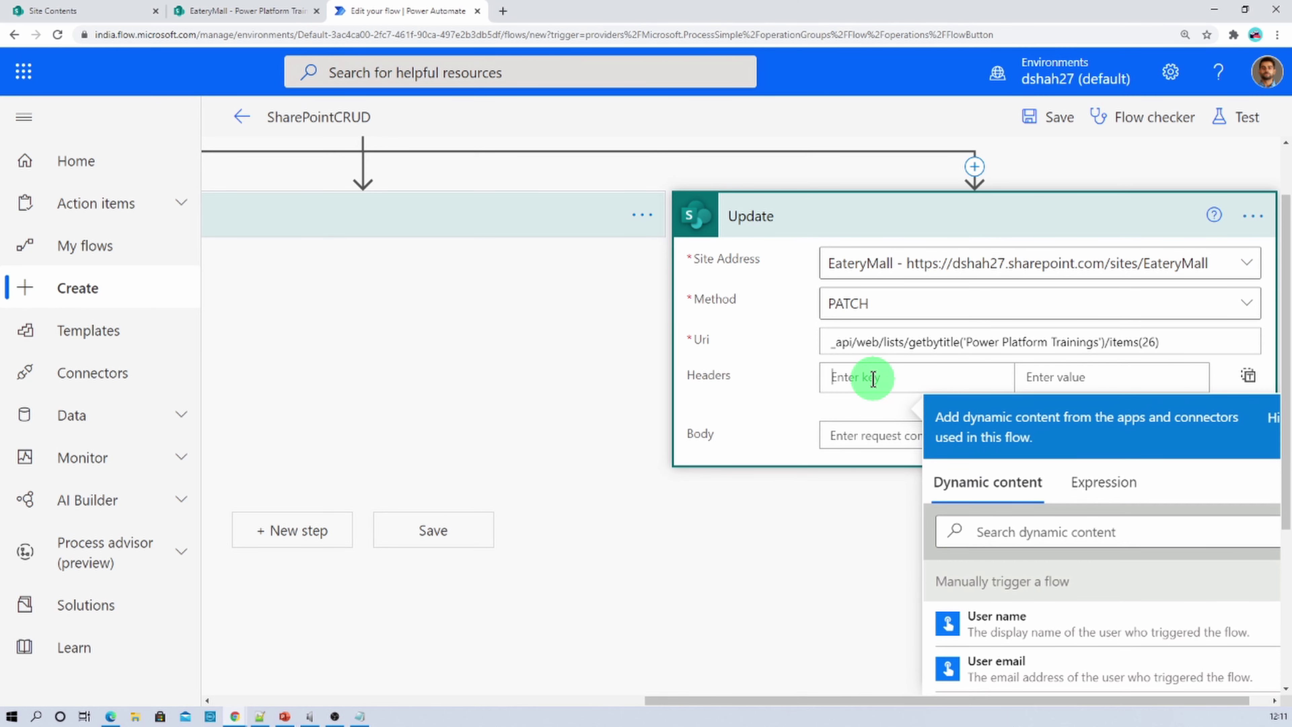
type("content-type")
left_click(1051, 374)
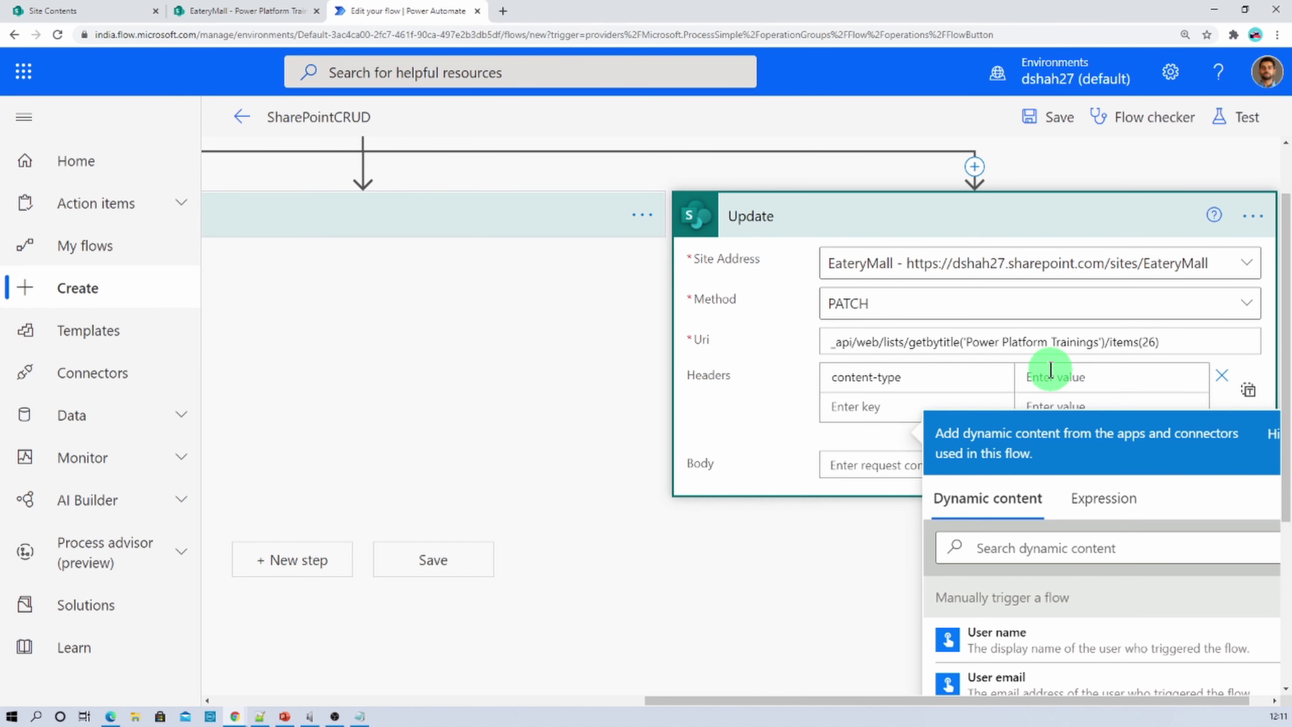
type("application/json;odata=verbose")
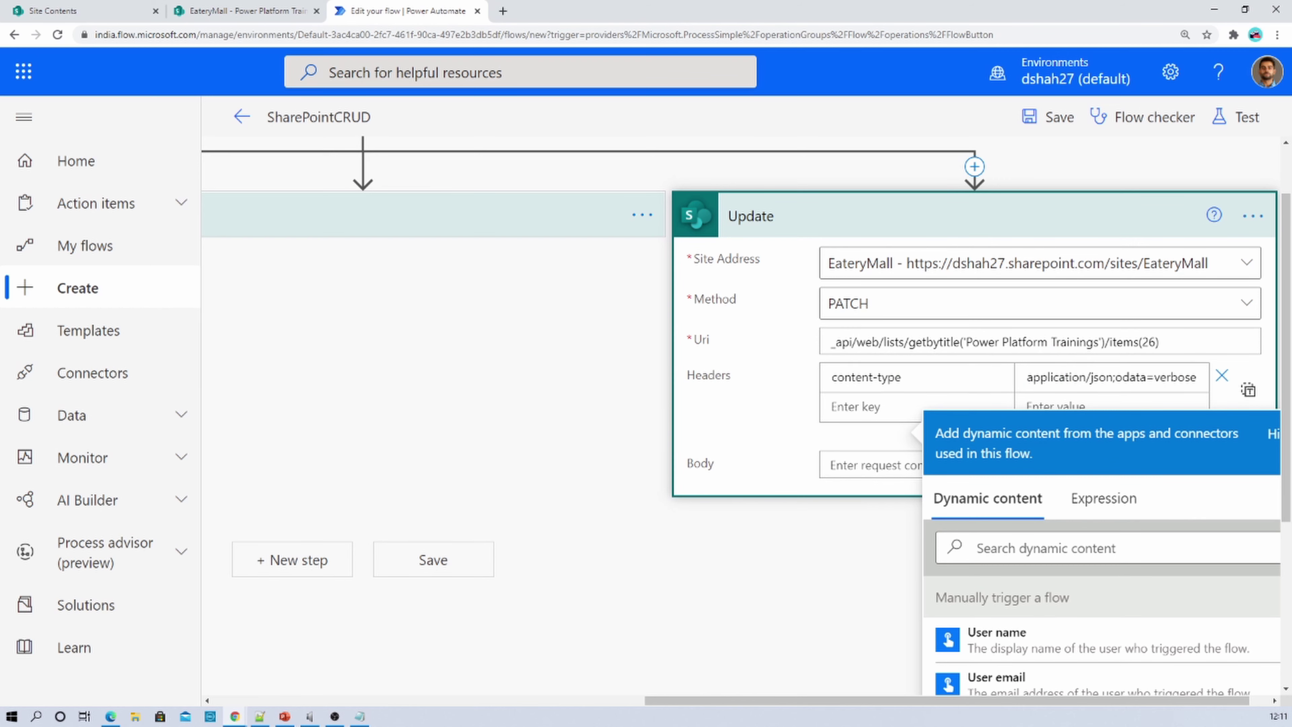
left_click(867, 412)
type("IF-MATCH")
left_click(1134, 407)
type("*")
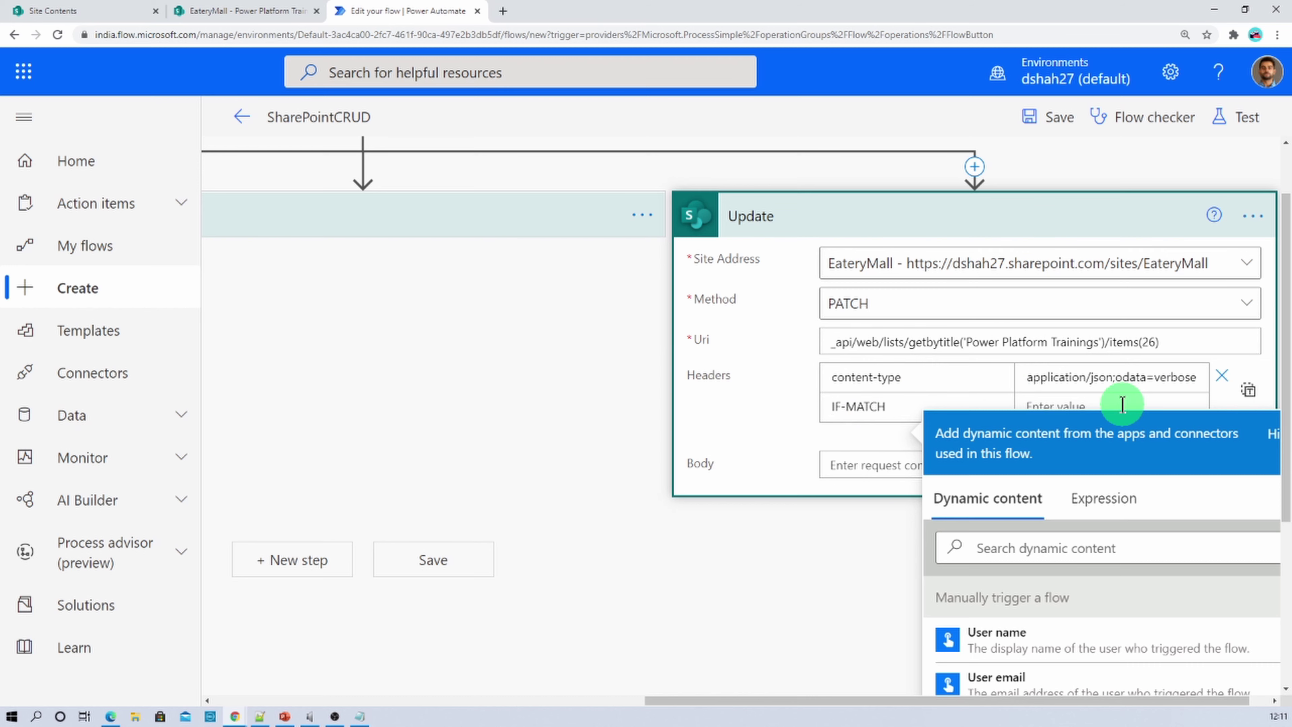
Paste the JSON request body with the __metadata, Title and PersonName keys into the Update action's Body
key("ctrl+plus")
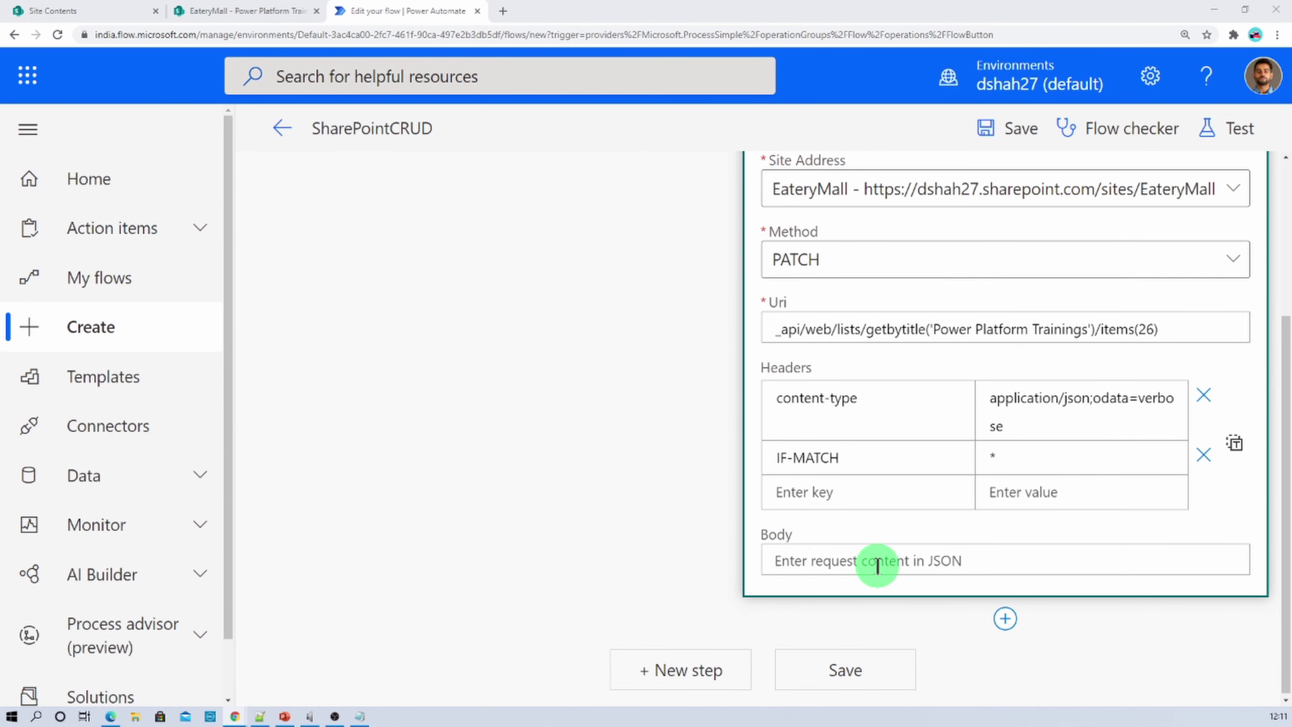
left_click(865, 562)
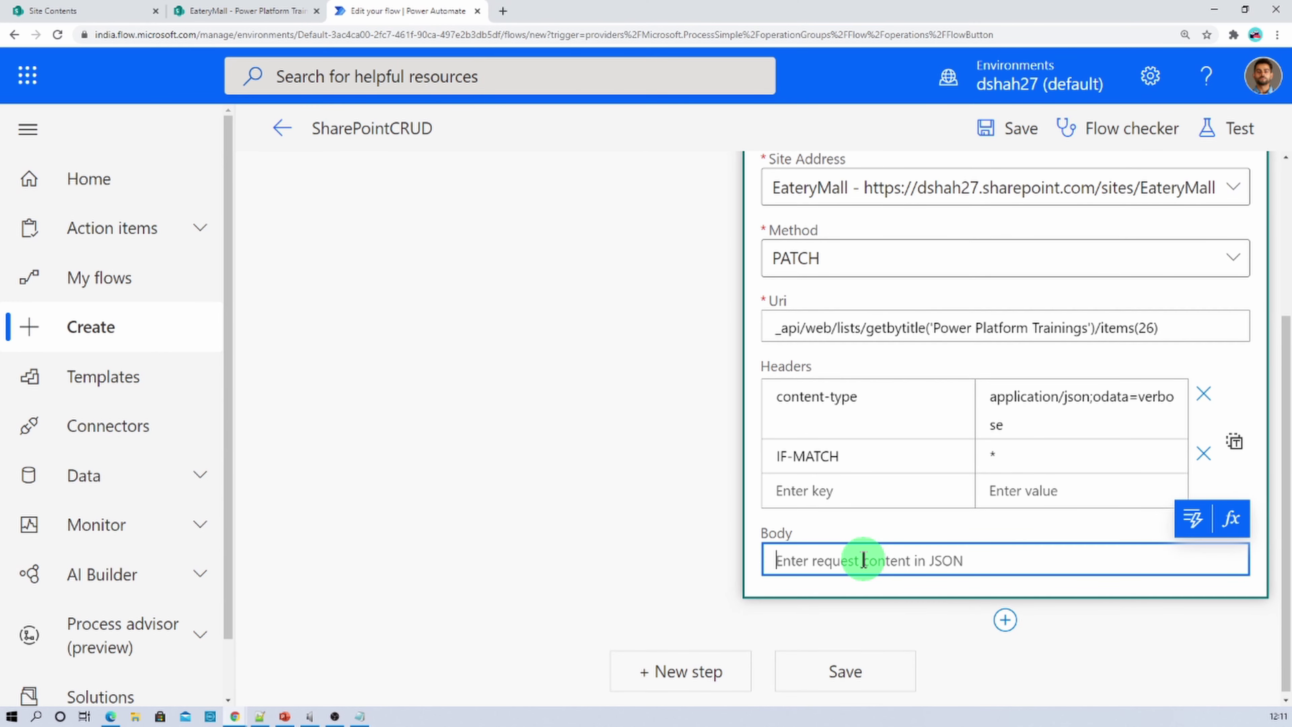
key("ctrl+v")
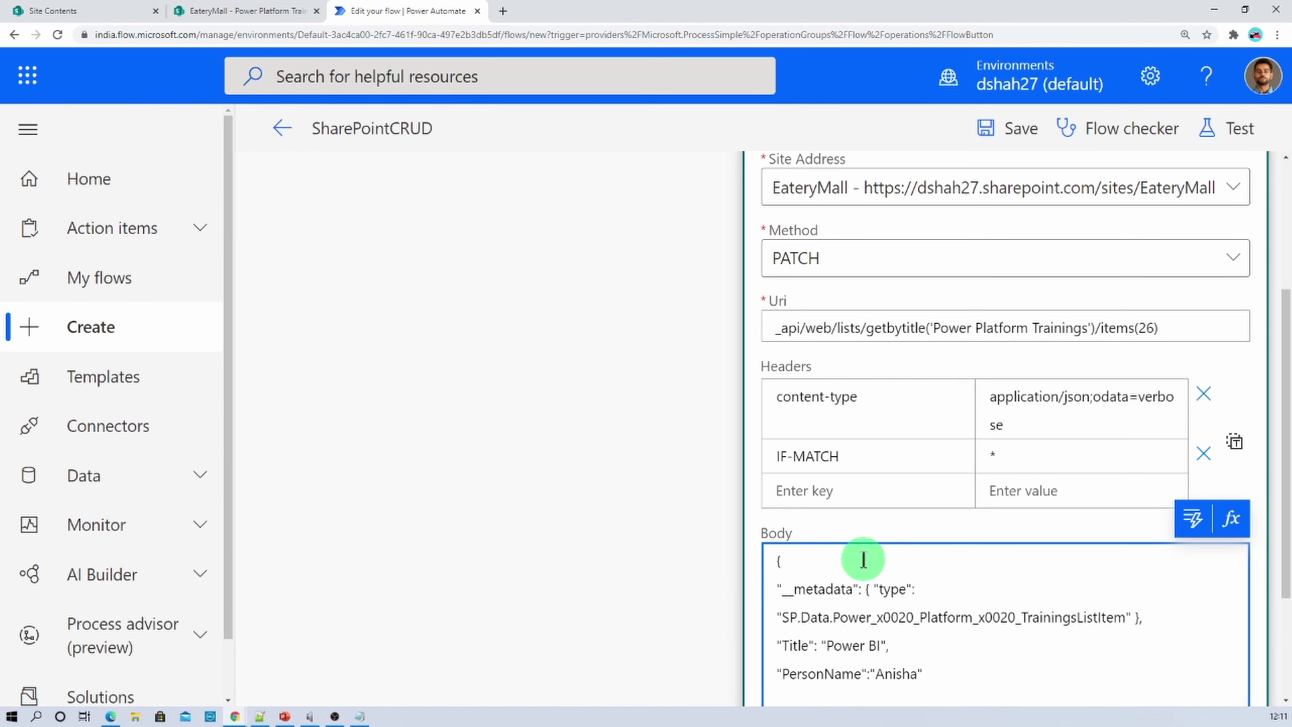
scroll(863, 560, "down", 3)
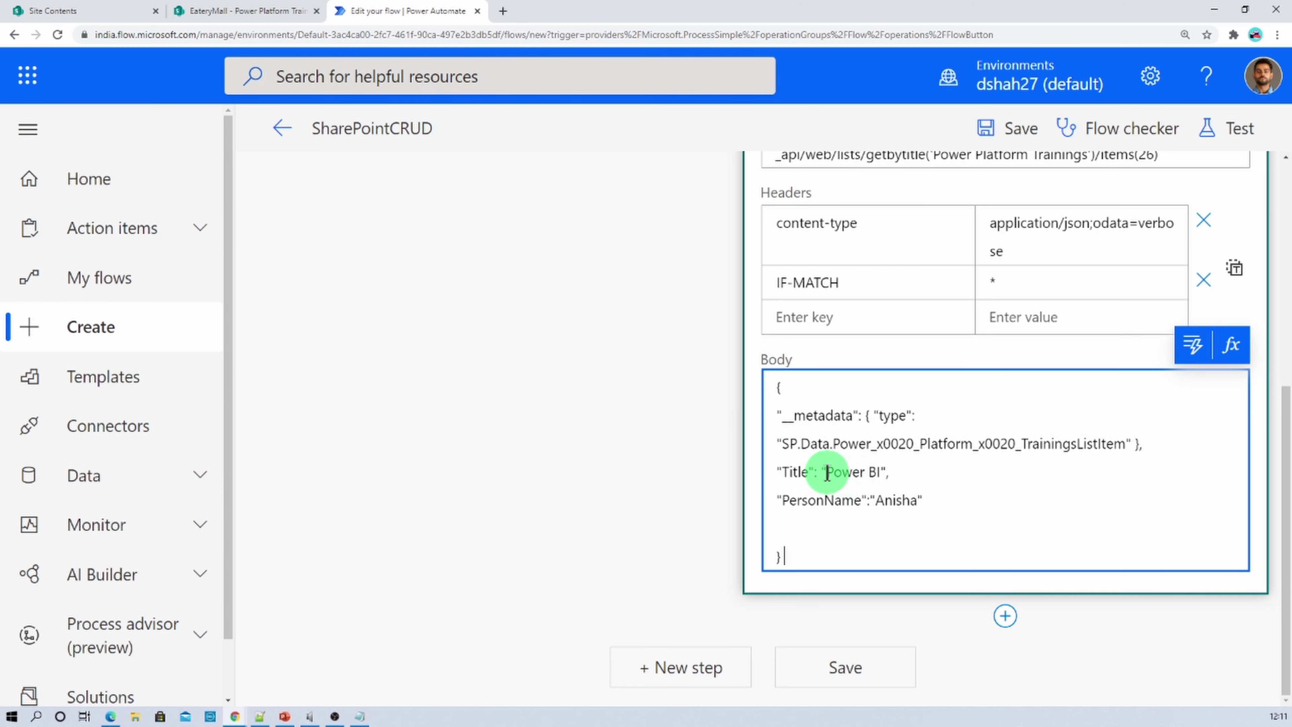
Set Title to Power Apps and PersonName to another person's name in the Update body, and check the list name in the type value
left_click_drag(827, 473, 890, 482)
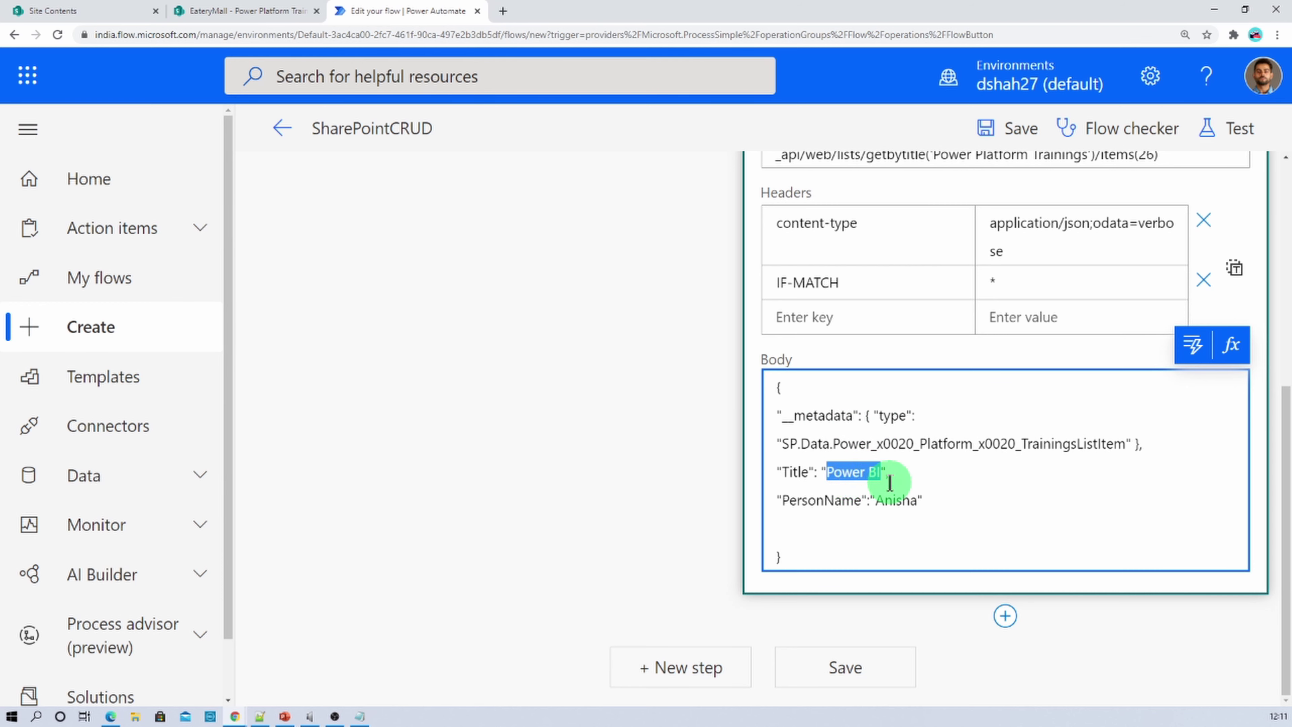
type("Power Apps")
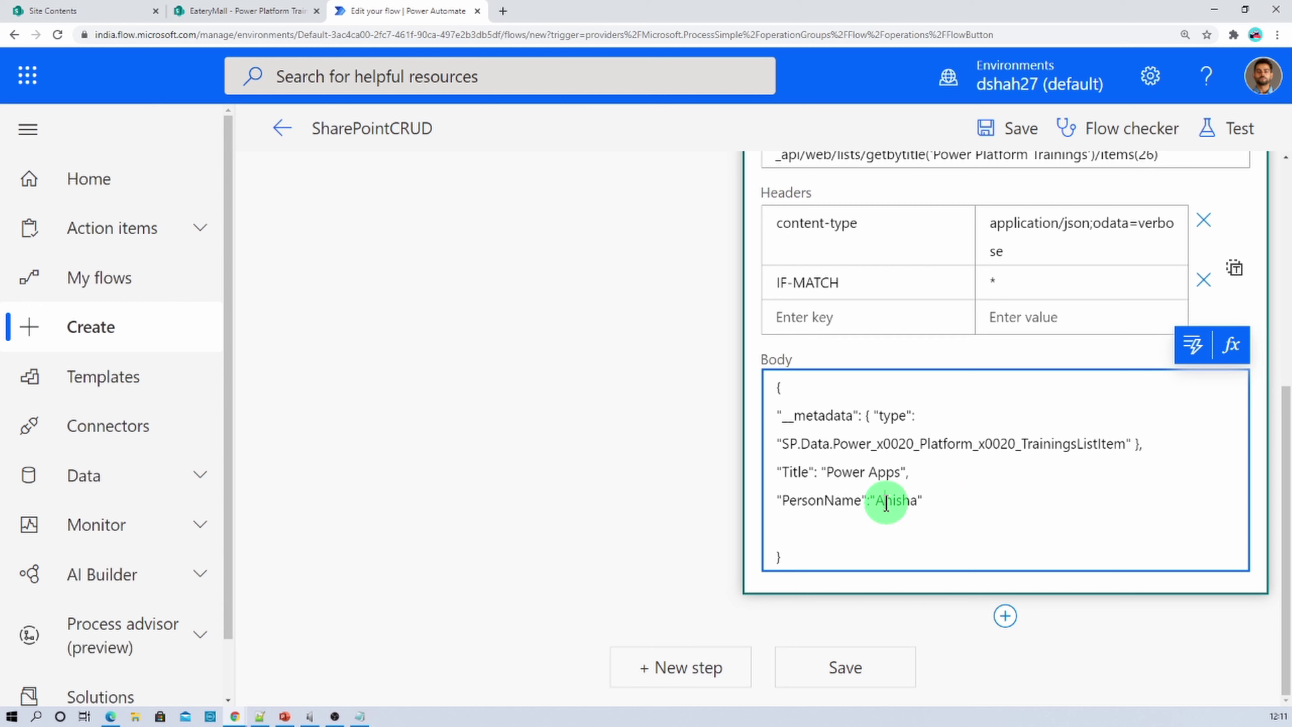
double_click(886, 501)
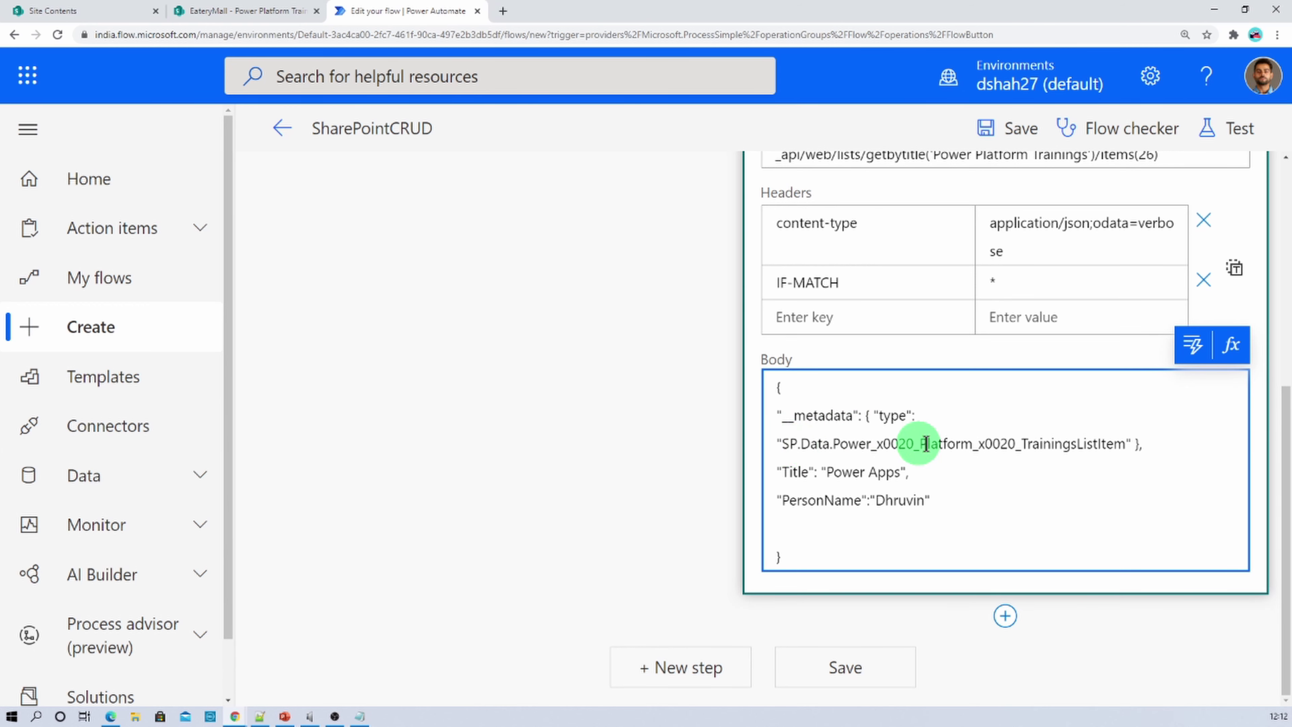
left_click_drag(1080, 443, 1125, 444)
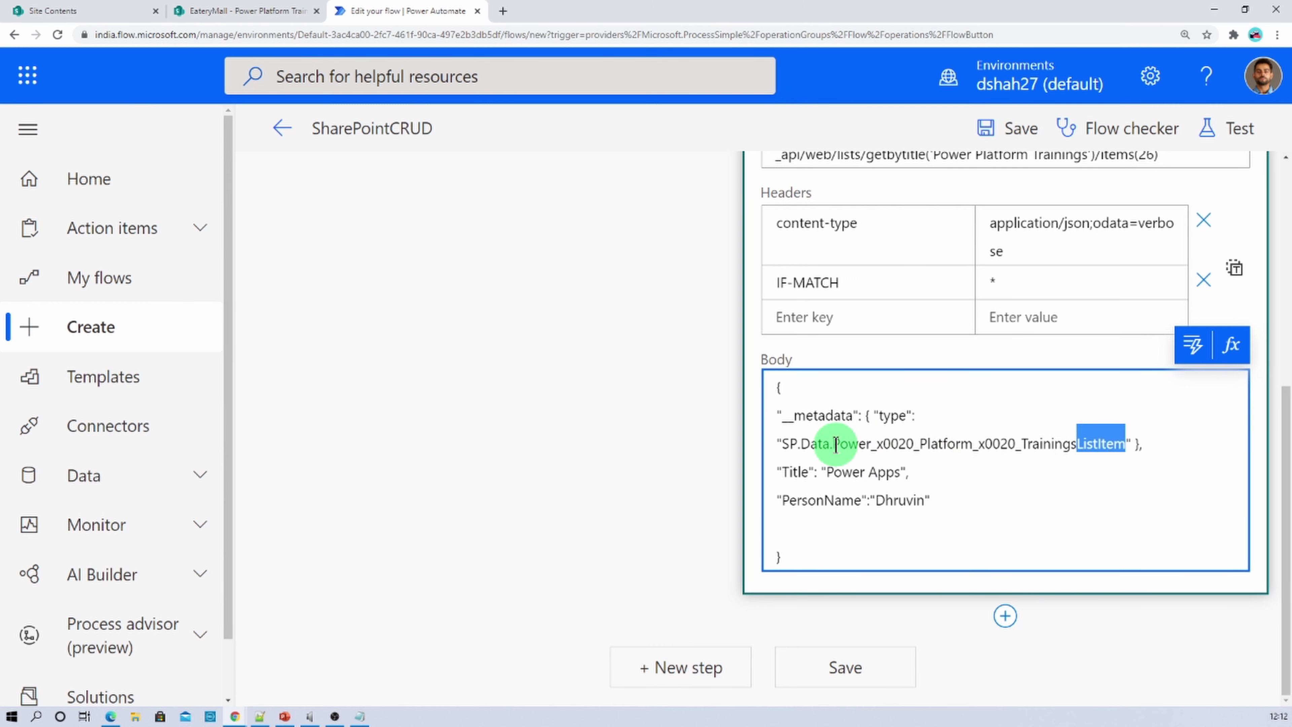
left_click_drag(836, 444, 1072, 444)
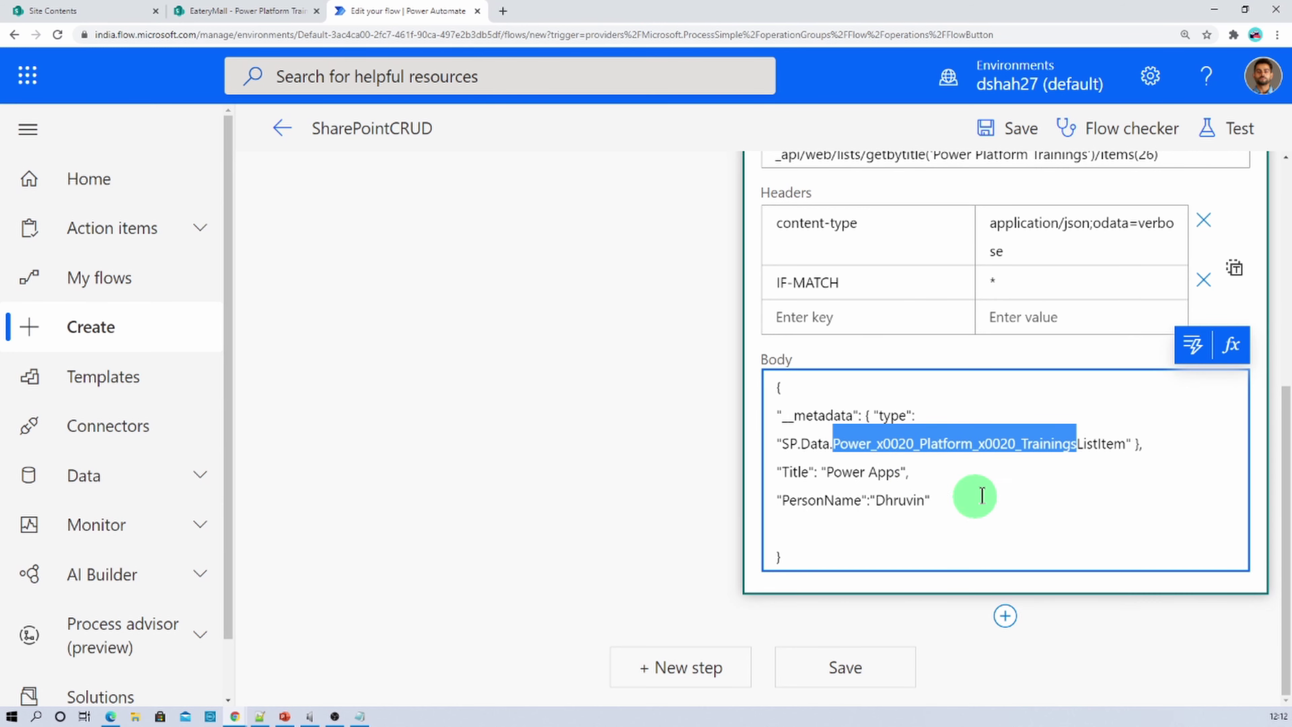
Save the flow and check the current items in the Power Platform Trainings list before running it
scroll(992, 491, "up", 3)
left_click(1004, 143)
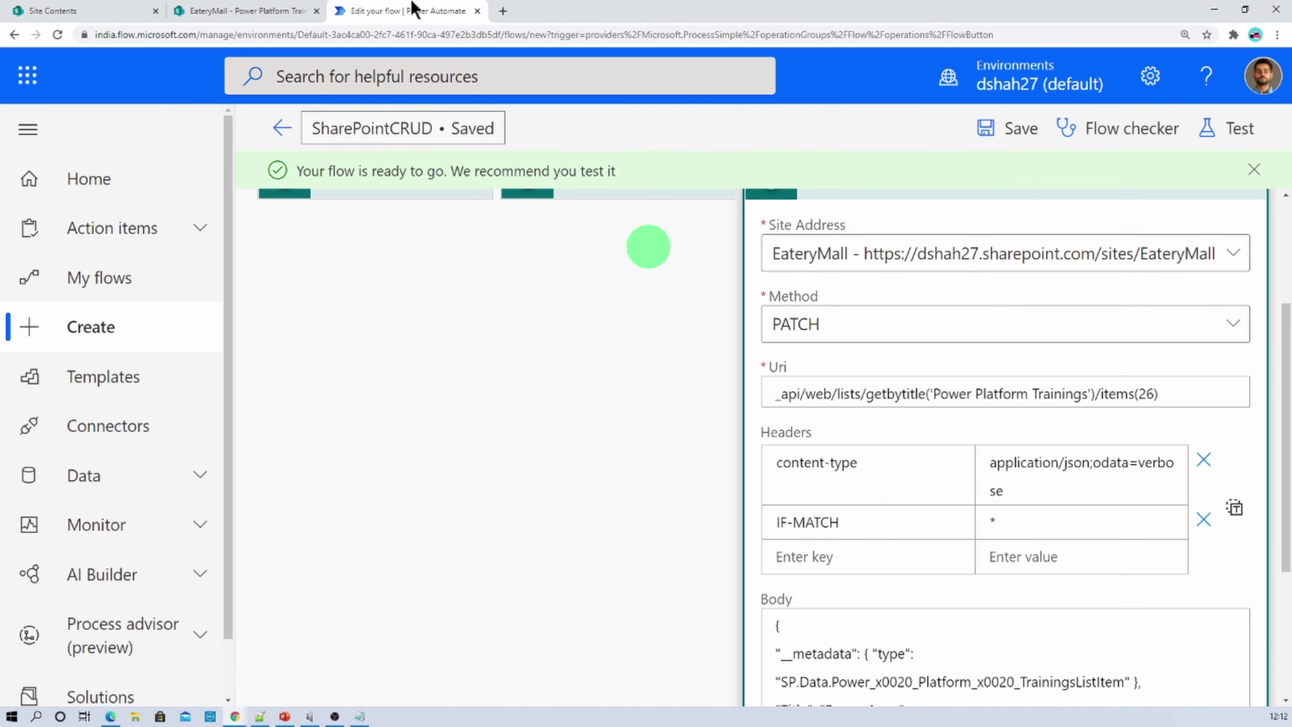
left_click(262, 14)
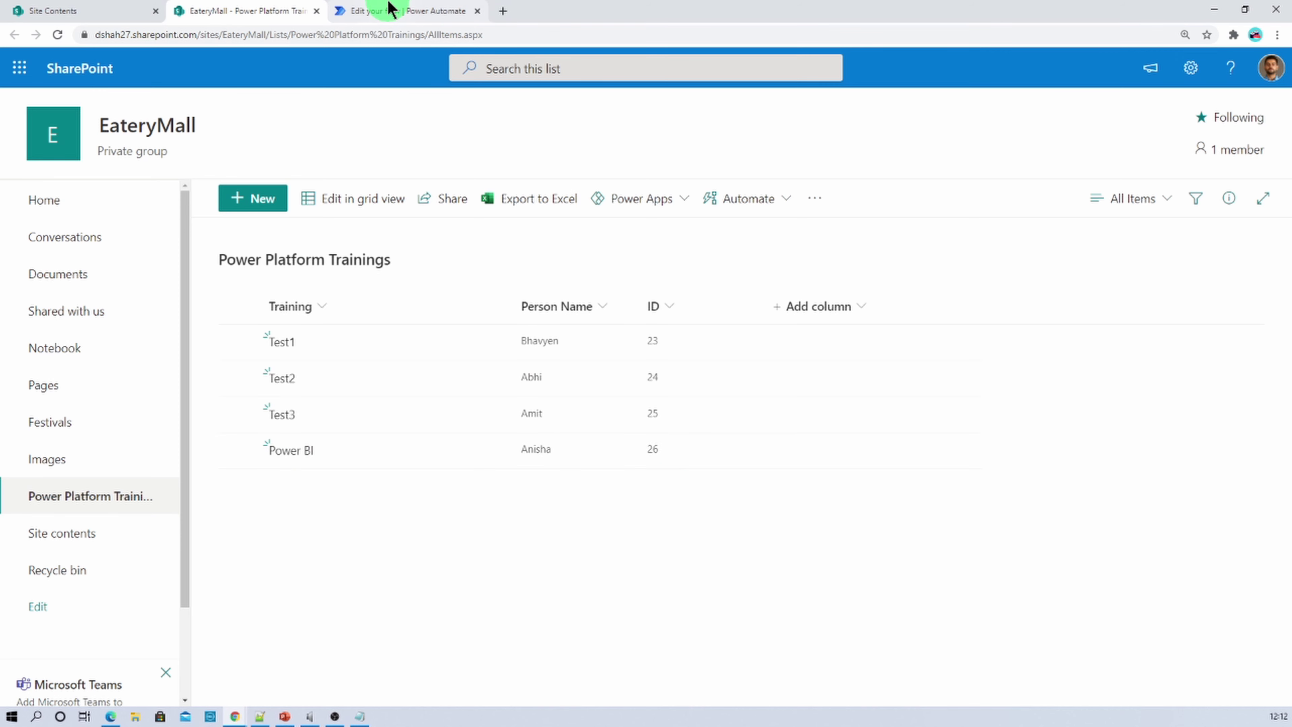
left_click(379, 10)
Test the flow with the Manually option and run it to completion
left_click(1221, 137)
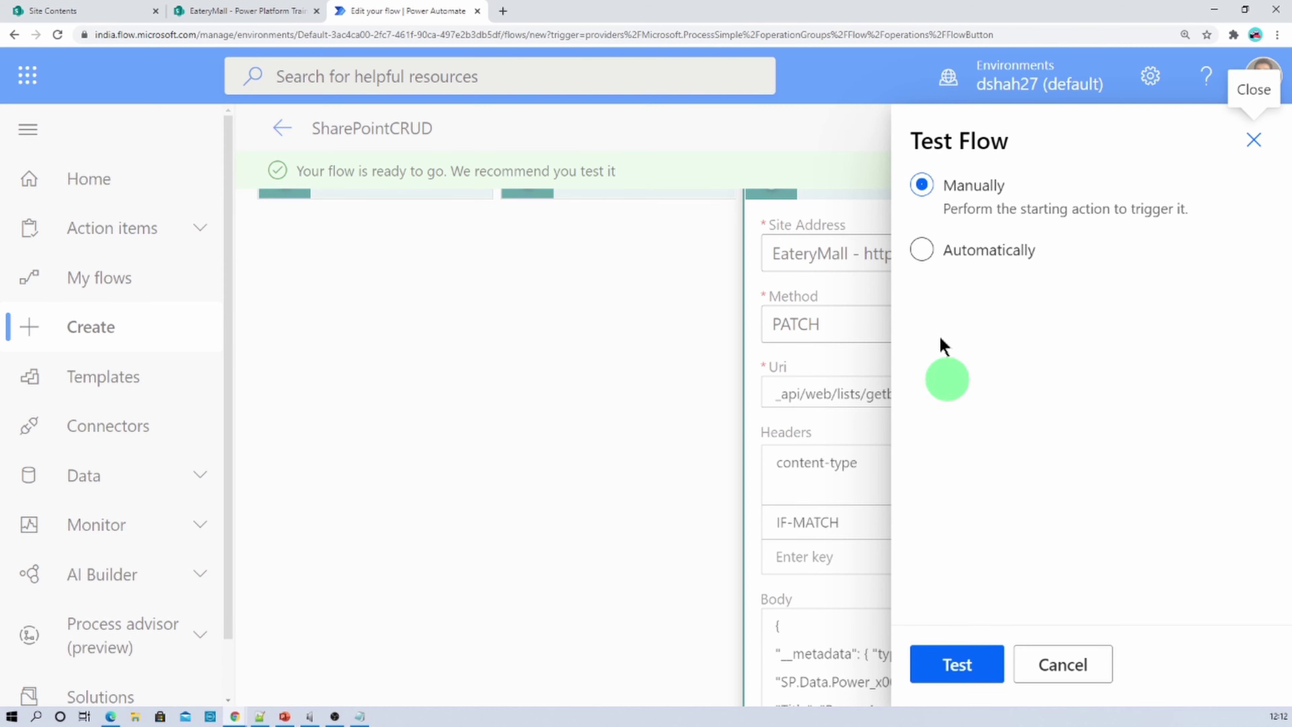
left_click(947, 258)
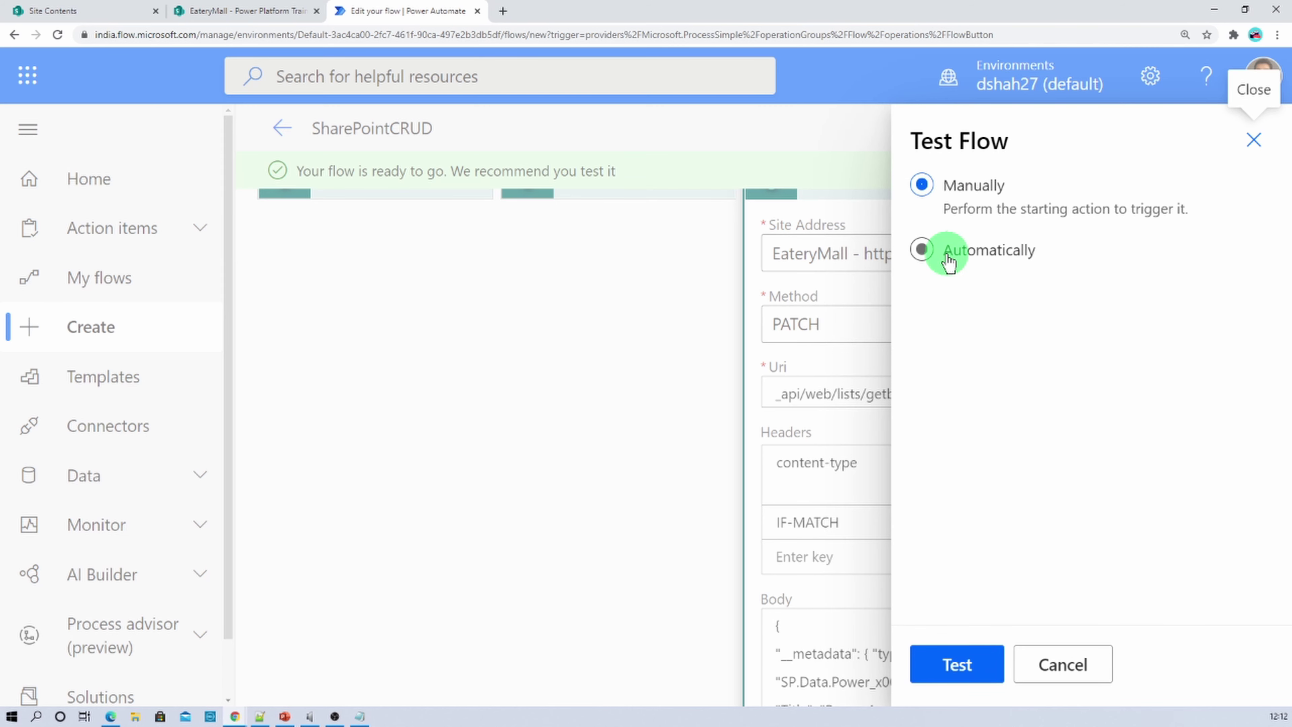
left_click(950, 188)
left_click(992, 666)
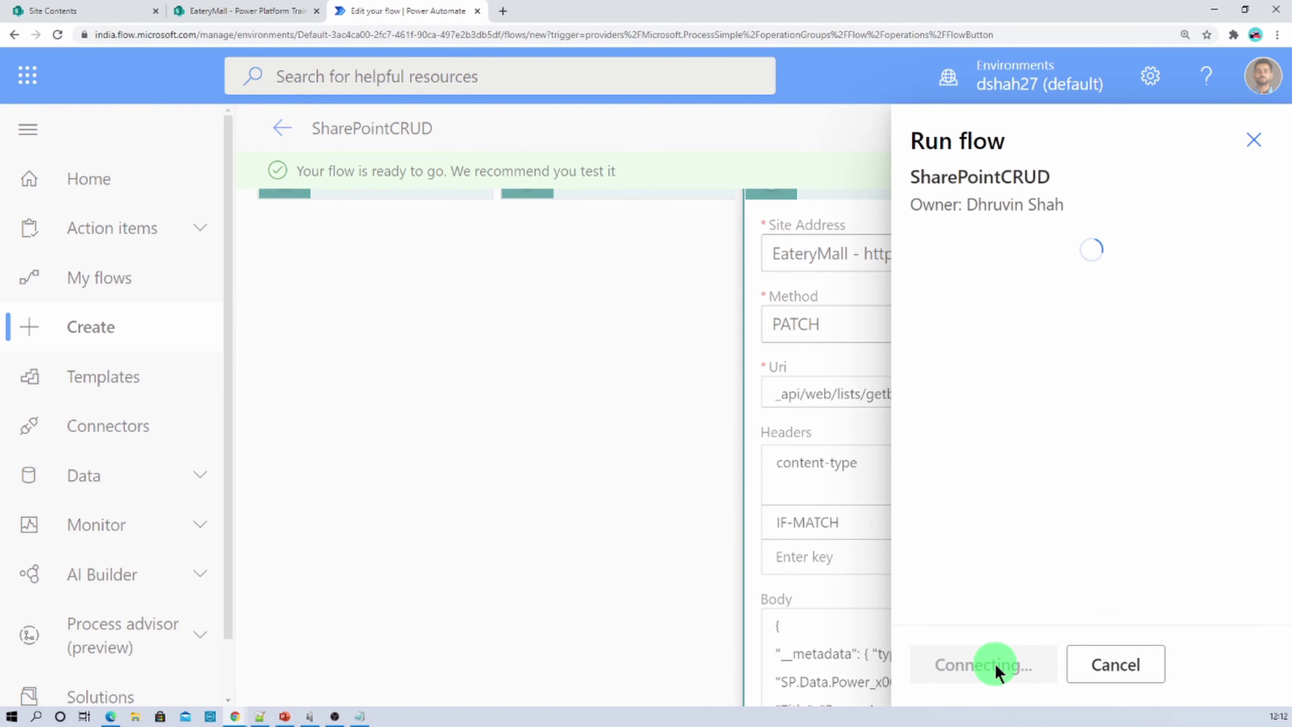
left_click(996, 665)
left_click(957, 665)
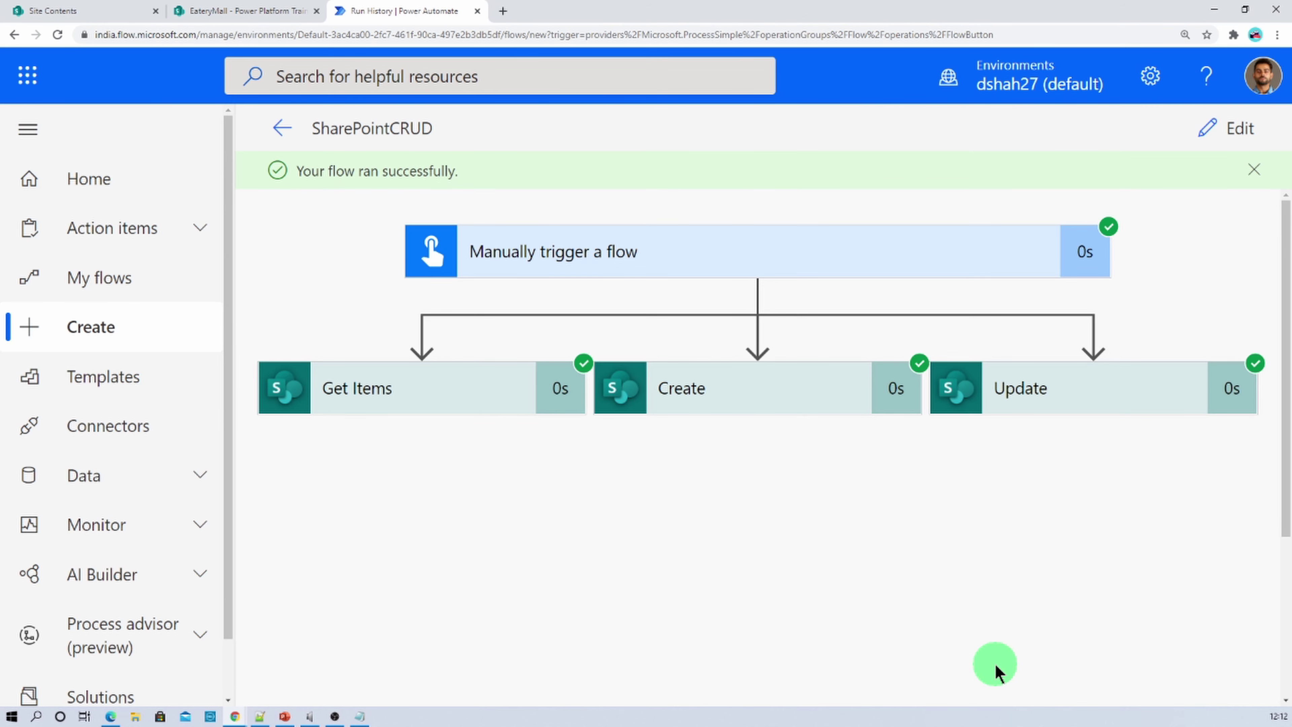
Review the Update action's inputs in the run history and check items 26 and 27 in the SharePoint list
left_click(1052, 407)
scroll(1092, 552, "down", 6)
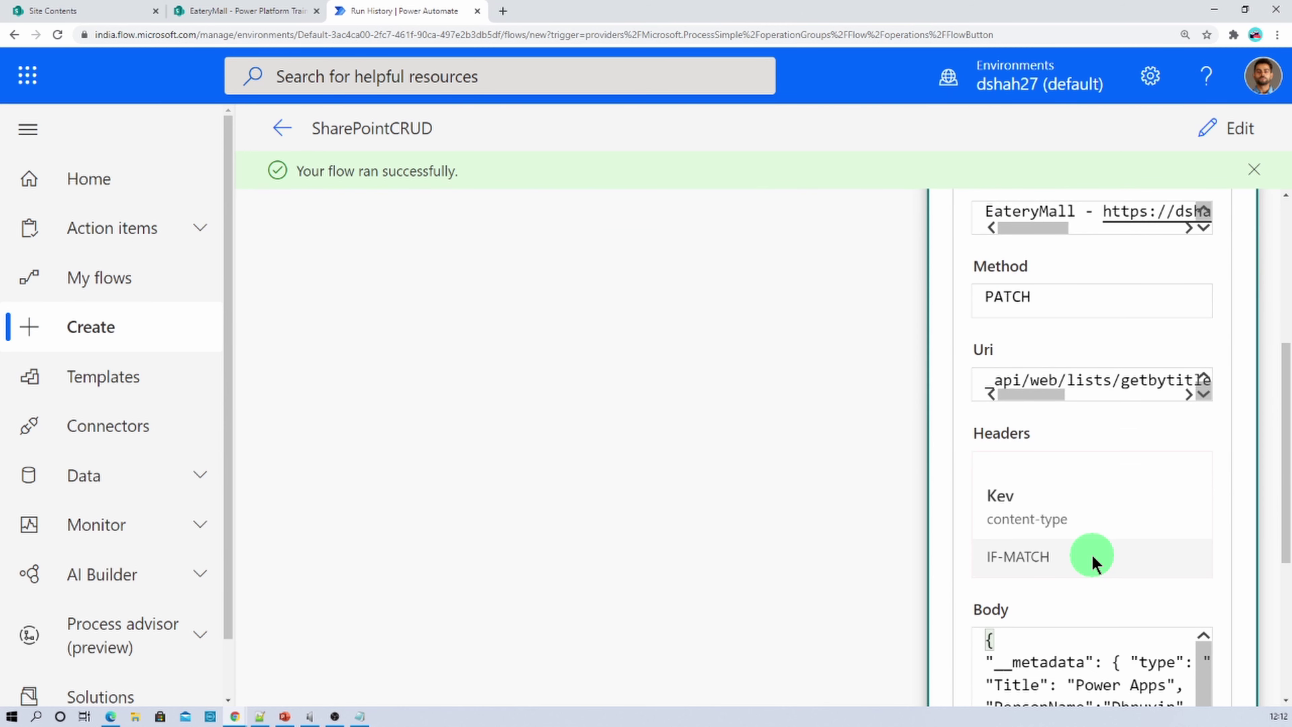
scroll(1073, 532, "up", 6)
left_click(253, 11)
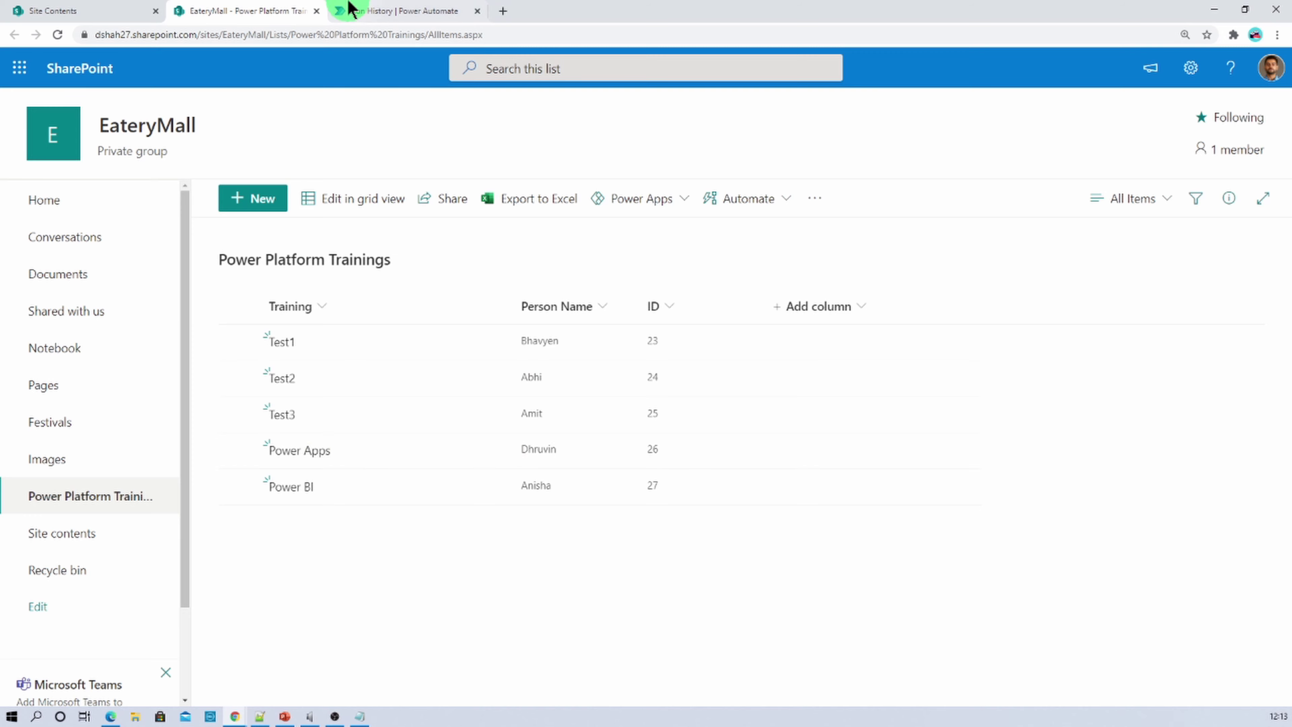
left_click(377, 10)
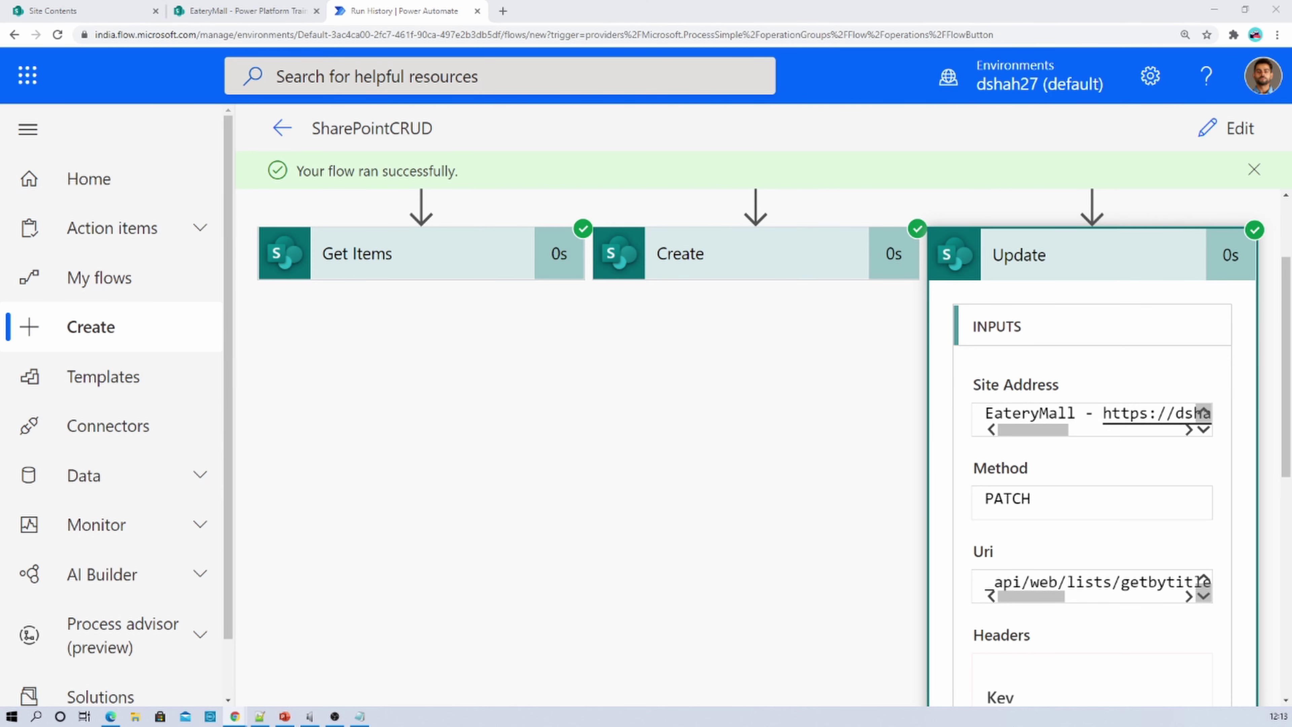
Reopen the flow for editing and add a parallel branch under the trigger with a Send an HTTP request to SharePoint action
left_click(1231, 132)
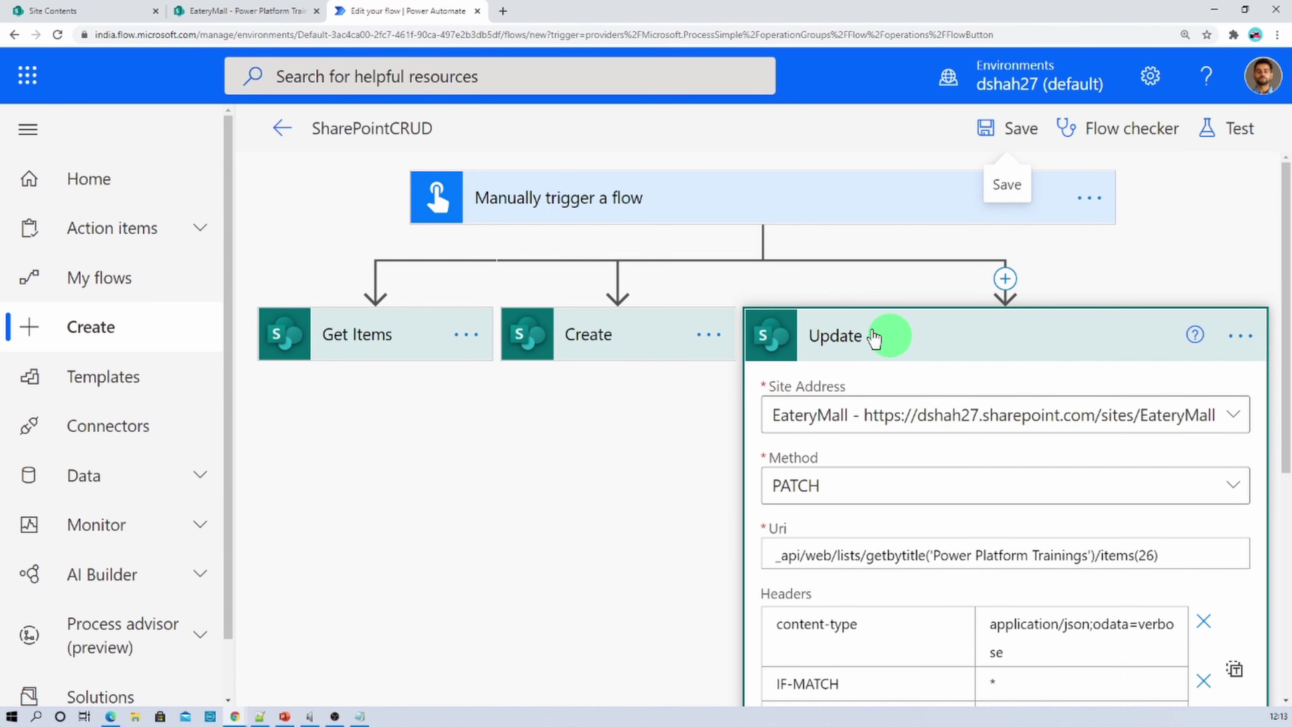
left_click(763, 239)
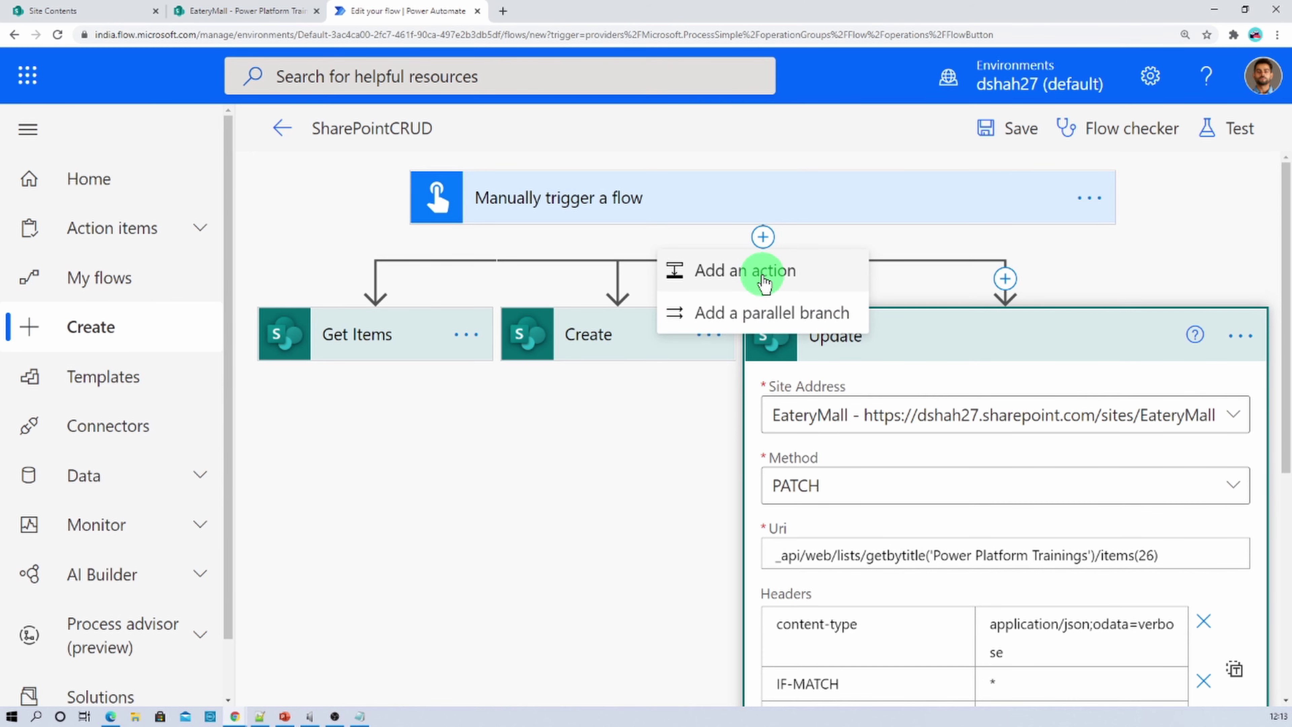
left_click(765, 319)
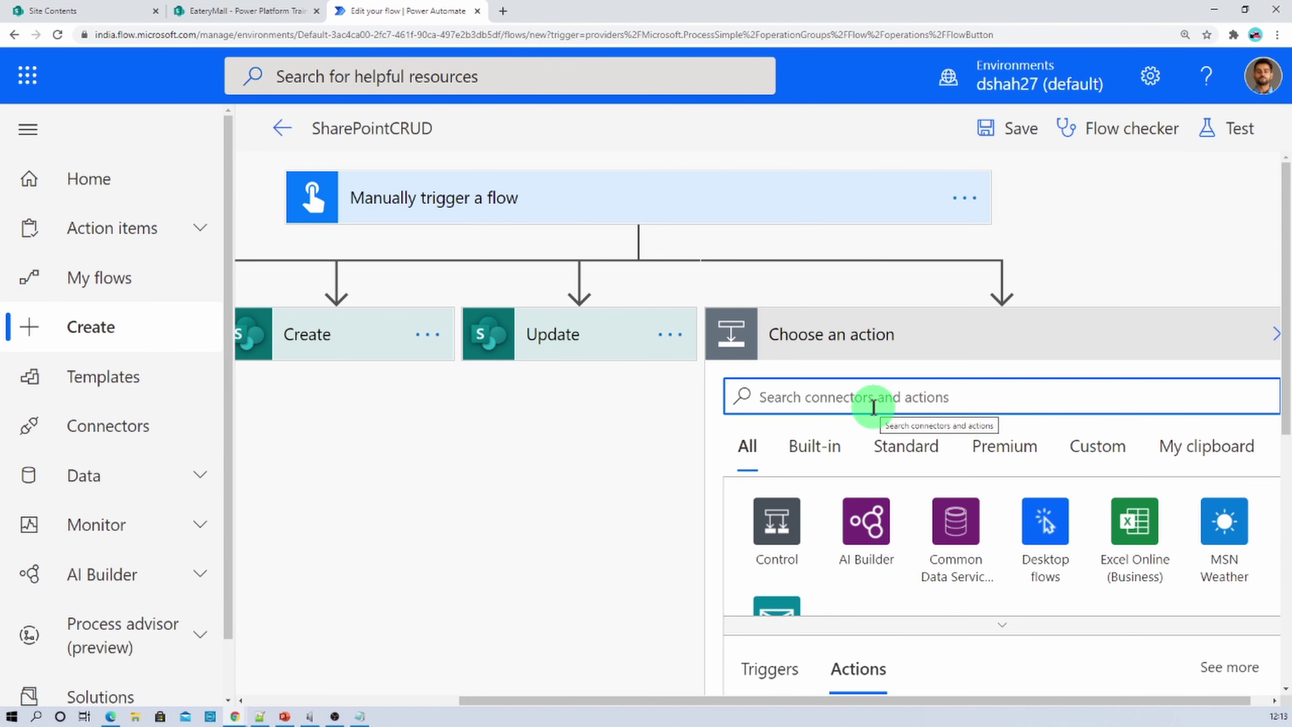
key("ctrl+minus")
key("ctrl+minus")
key("ctrl+minus")
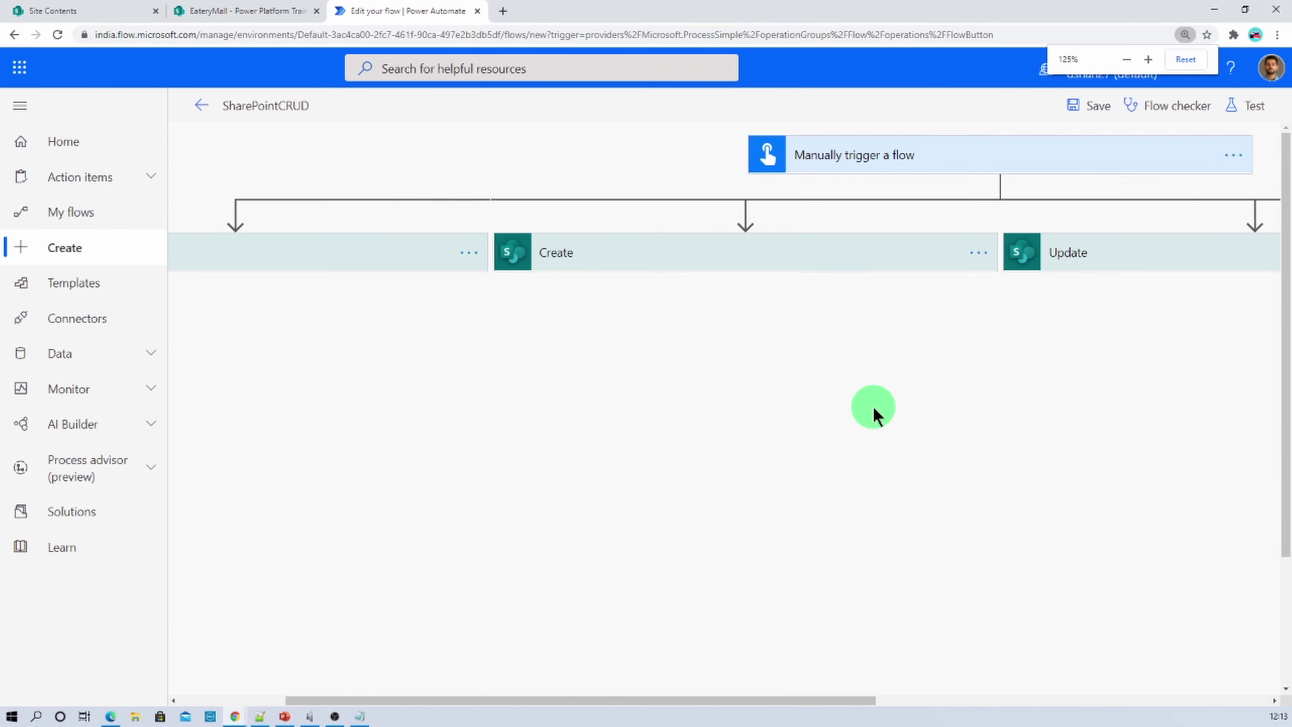
left_click_drag(766, 713, 1137, 702)
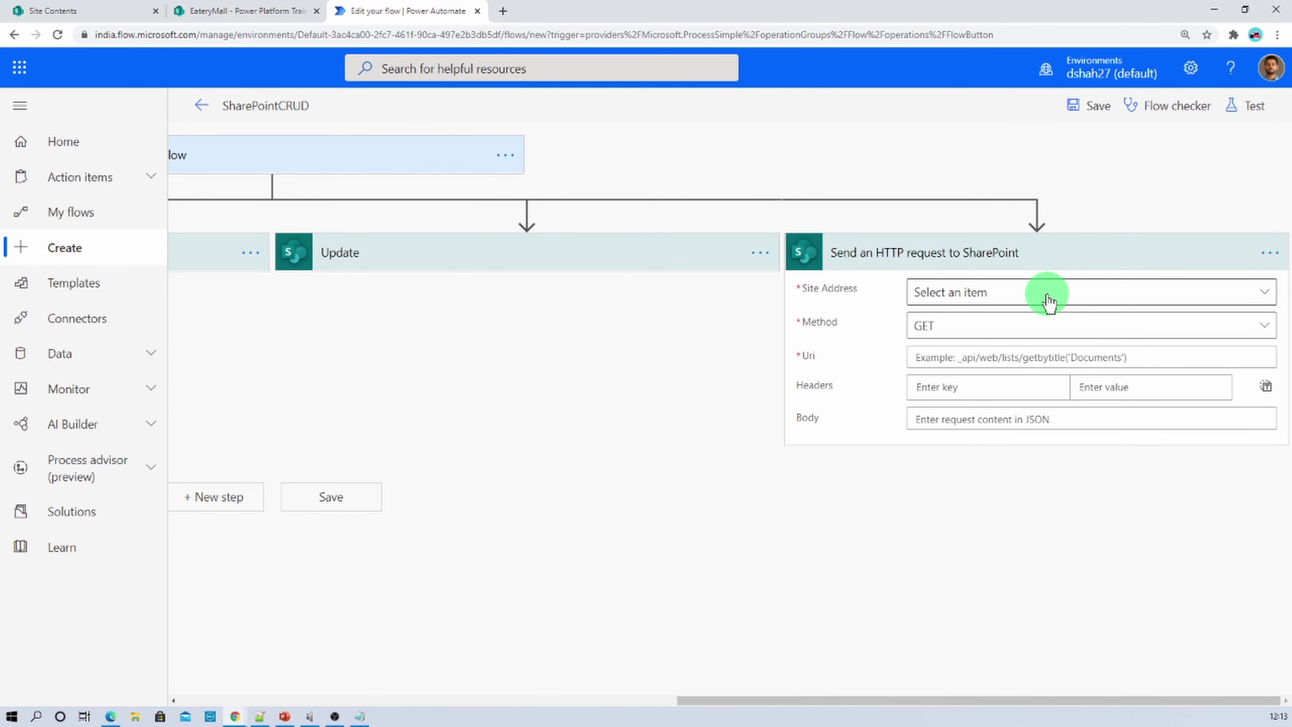
Set the new HTTP request's Site Address to the EateryMall site and its Method to POST
left_click(1048, 297)
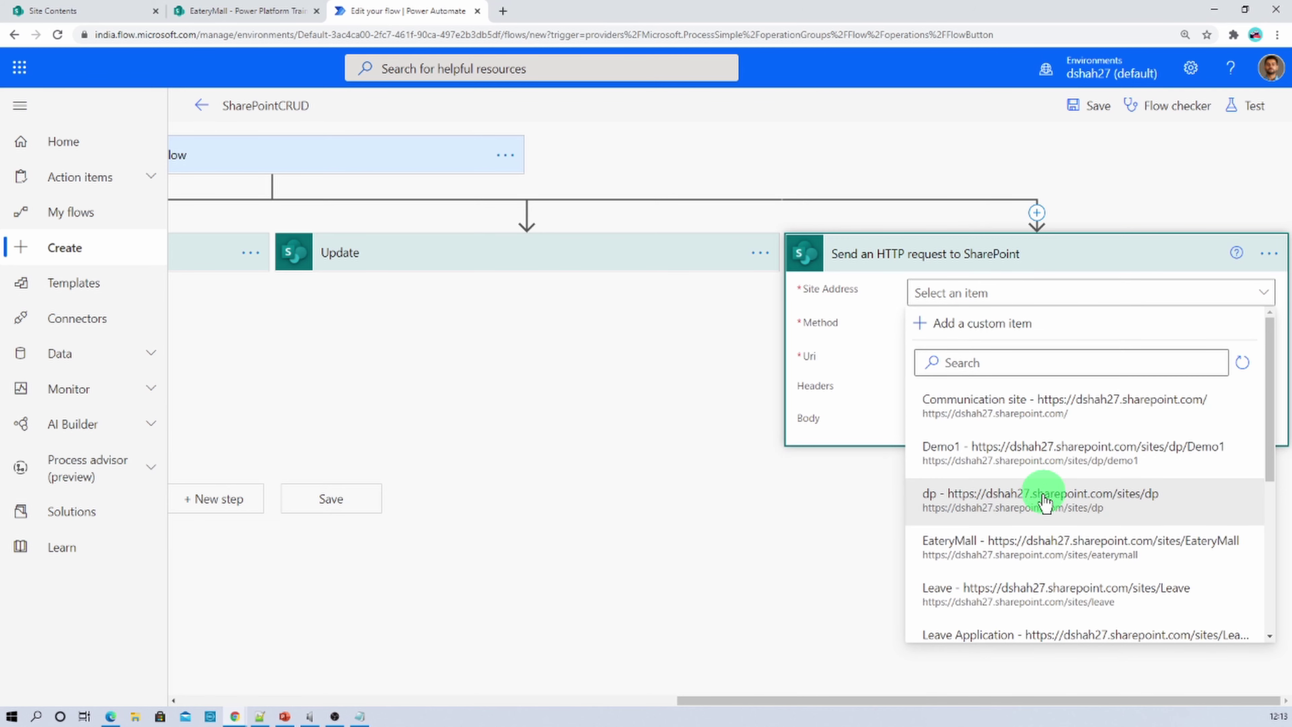
left_click(1040, 548)
left_click(979, 336)
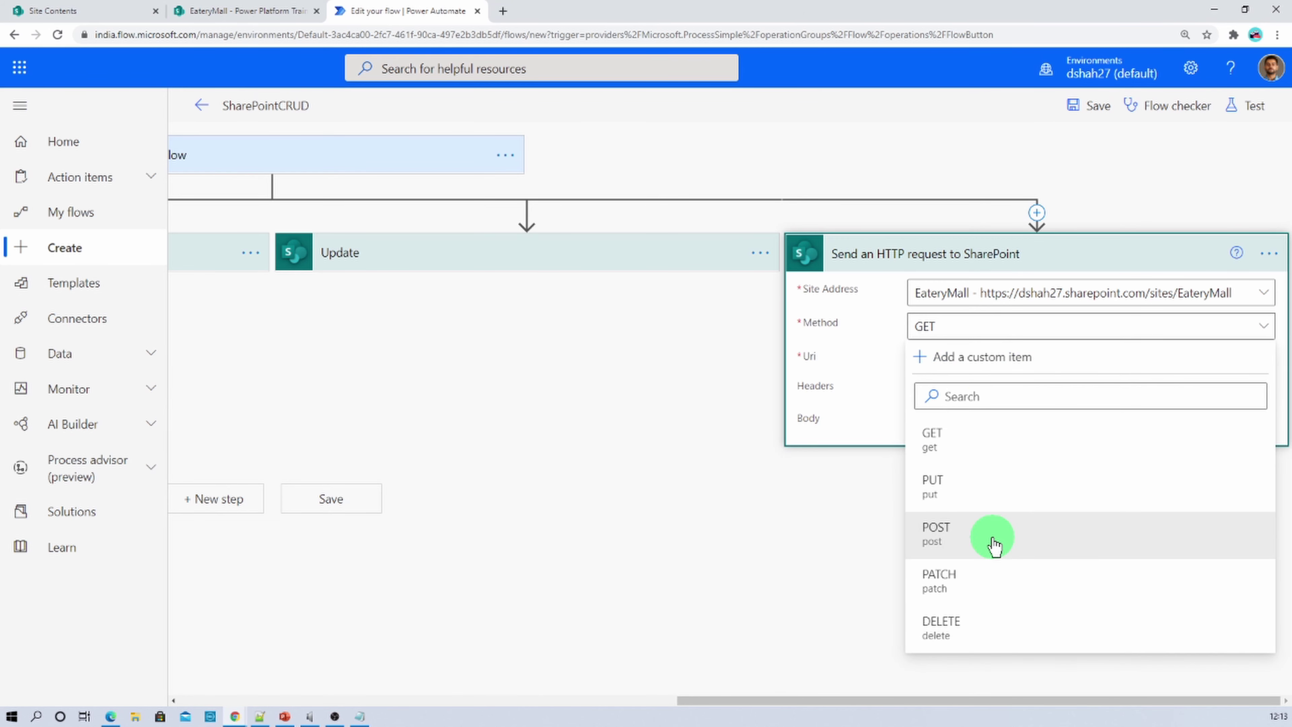
left_click(994, 544)
left_click(959, 361)
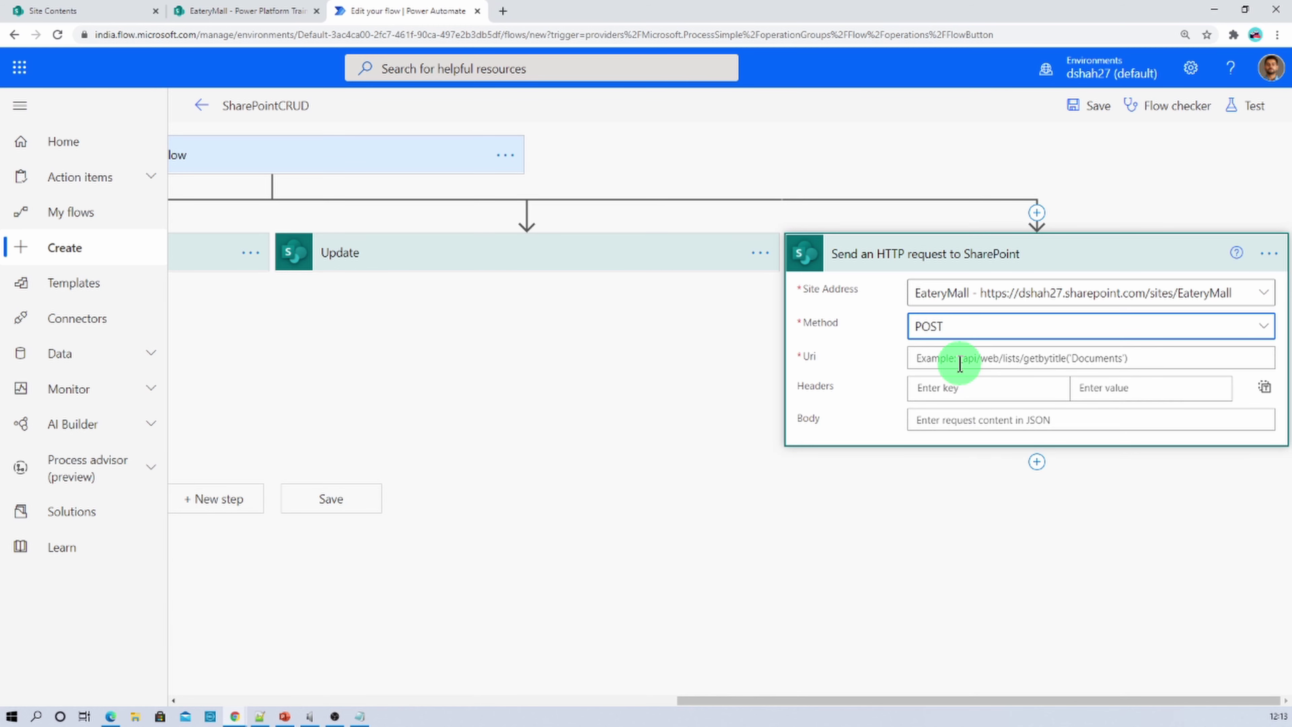
left_click(1002, 330)
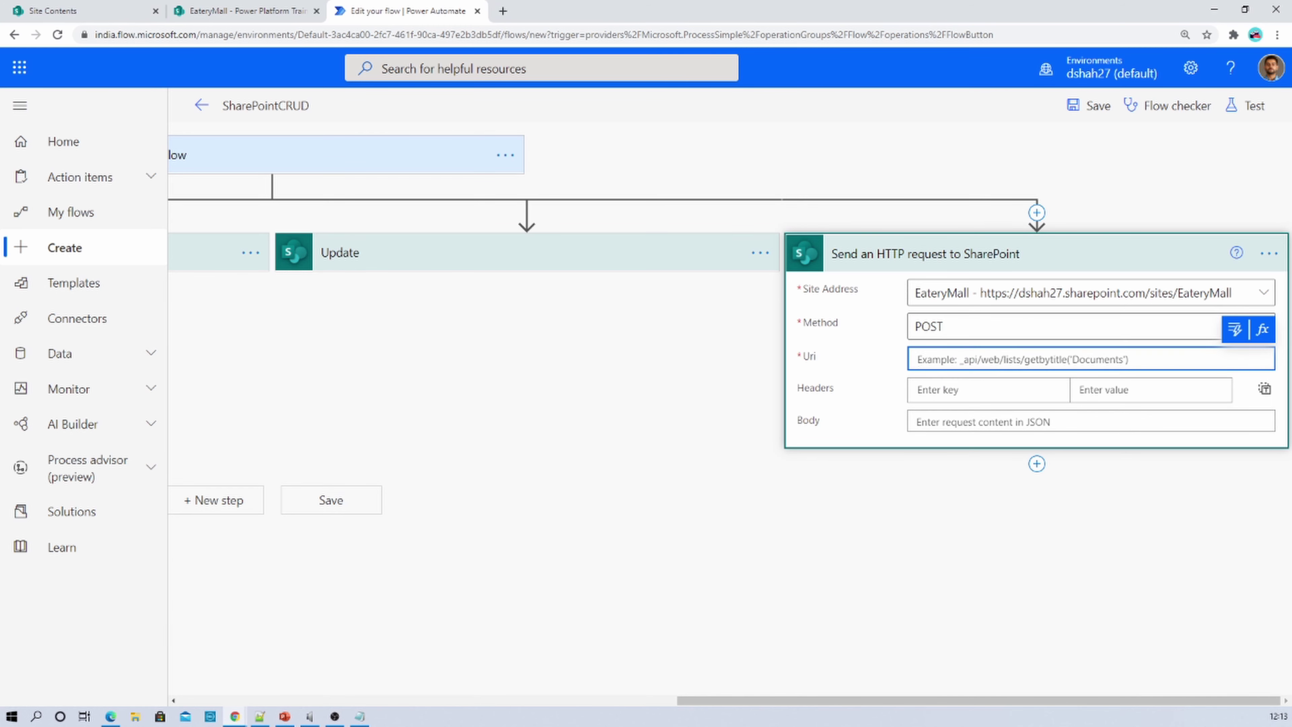
Look up the Power BI item's ID in the SharePoint list and change the Notepad endpoint to end in items(27)
key("ctrl+shift+Tab")
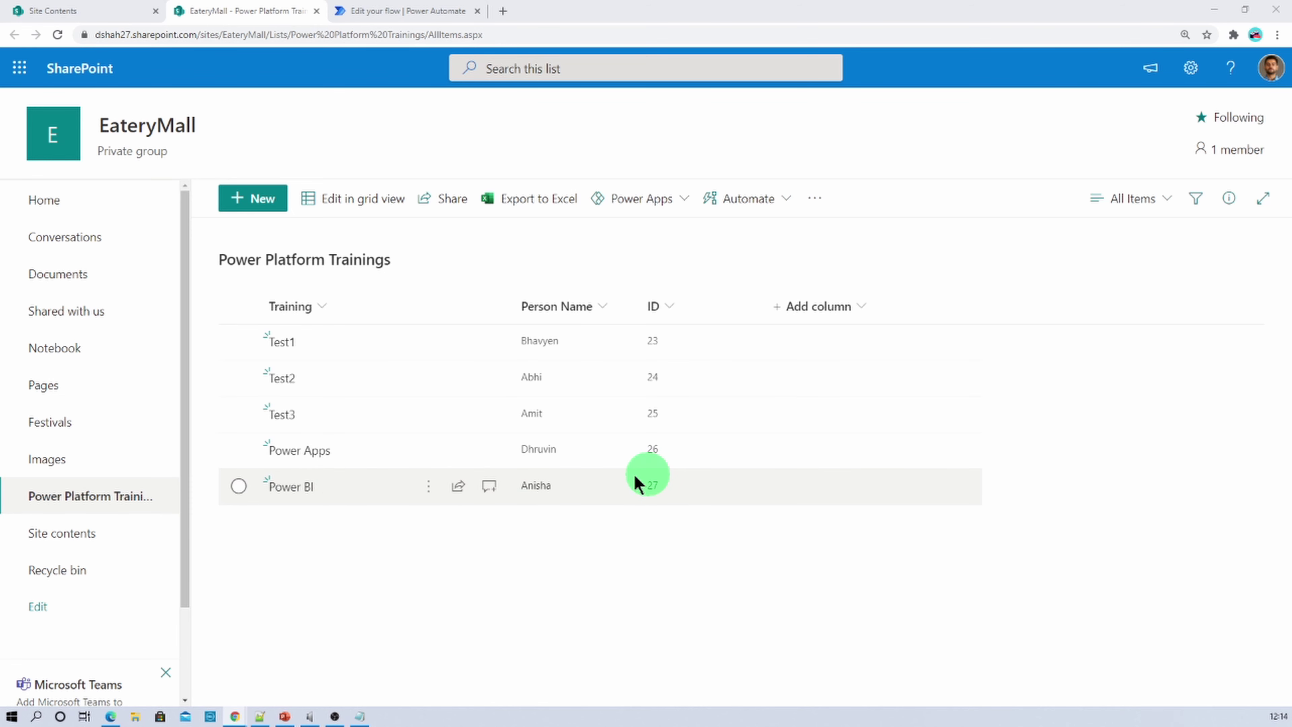
left_click(426, 10)
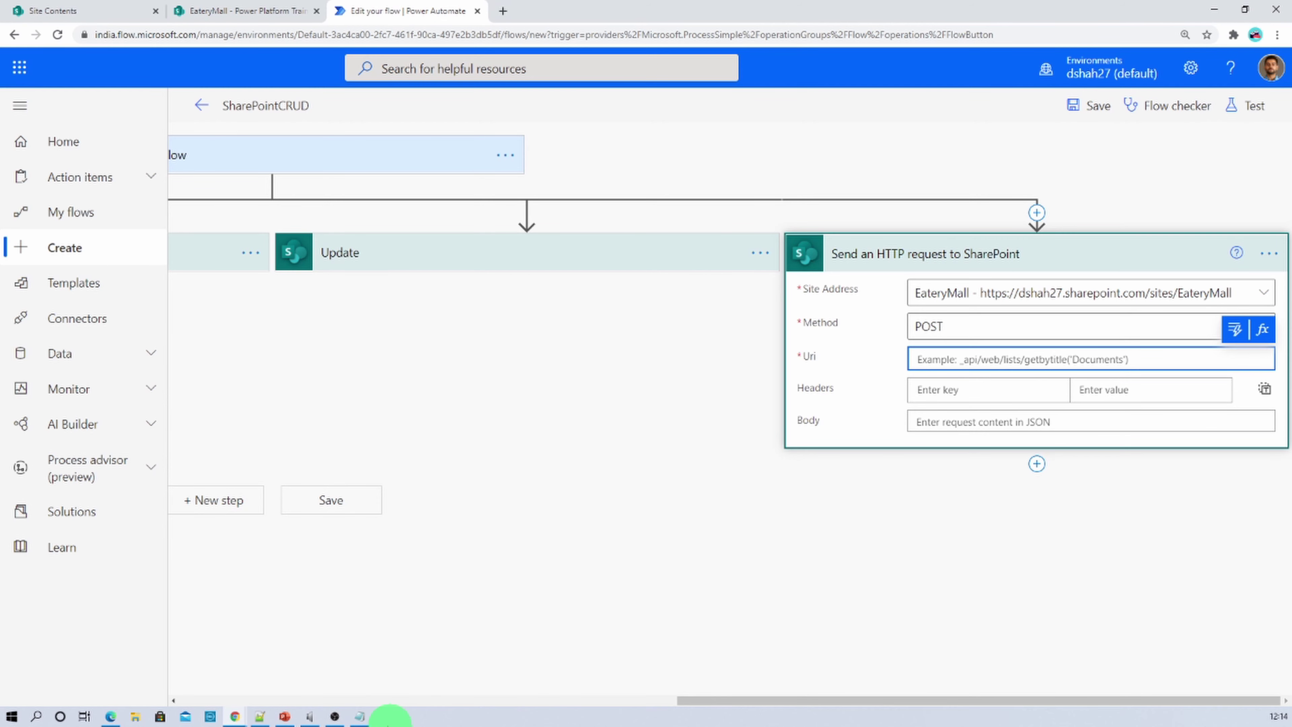
left_click(360, 716)
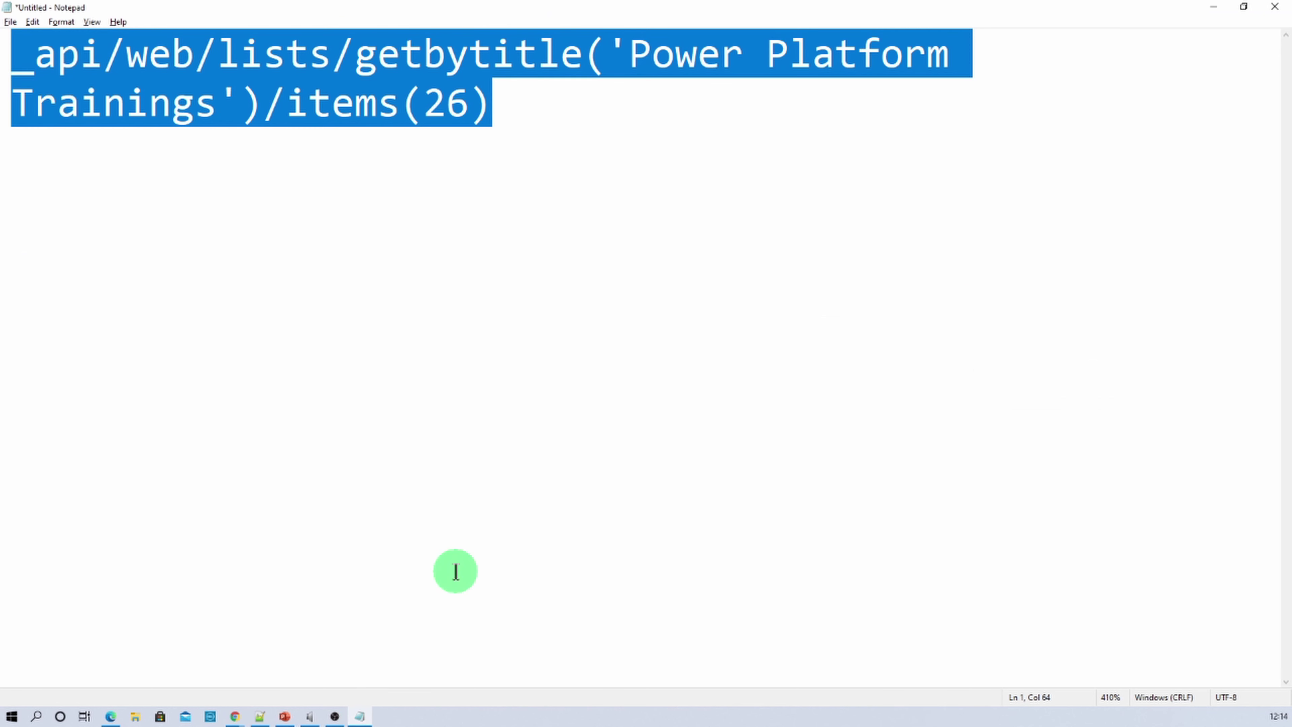
key("End")
key("BackSpace")
key("BackSpace")
type("7)")
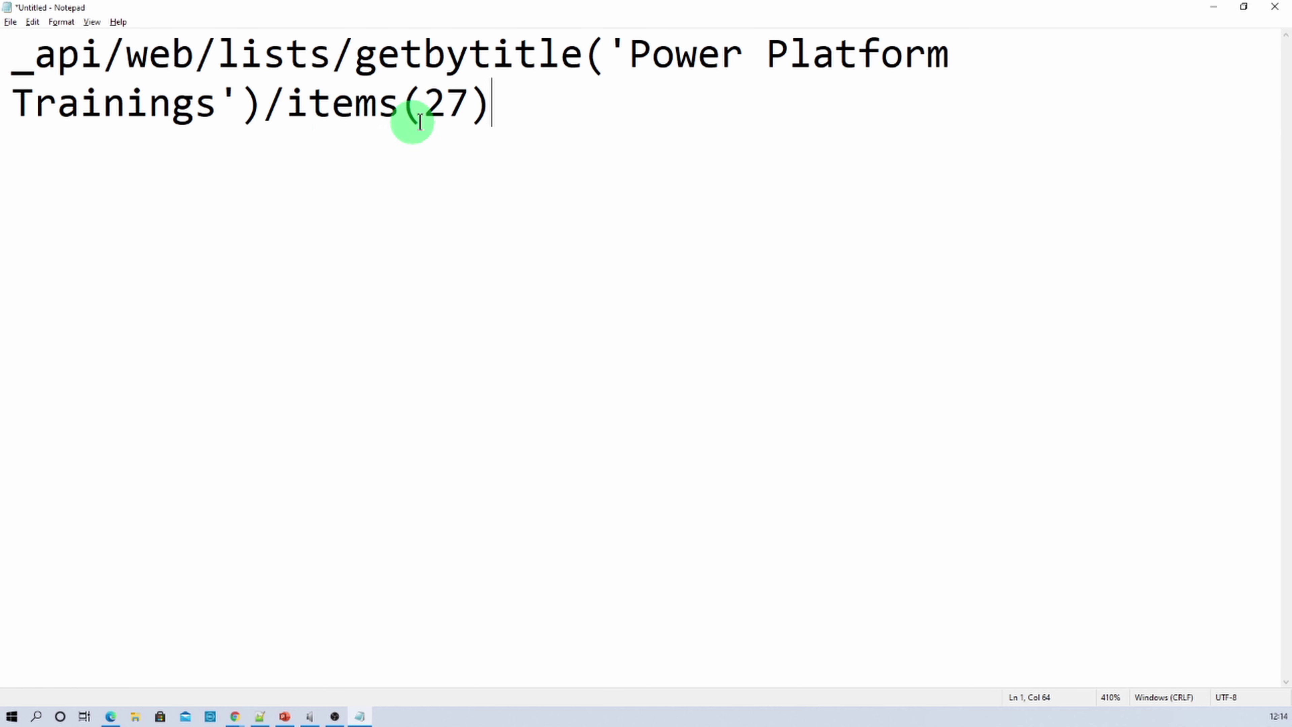
Copy _api/web/lists/getbytitle('Power Platform Trainings')/items(27) from Notepad into the new HTTP request's Uri
key("ctrl+a")
key("ctrl+c")
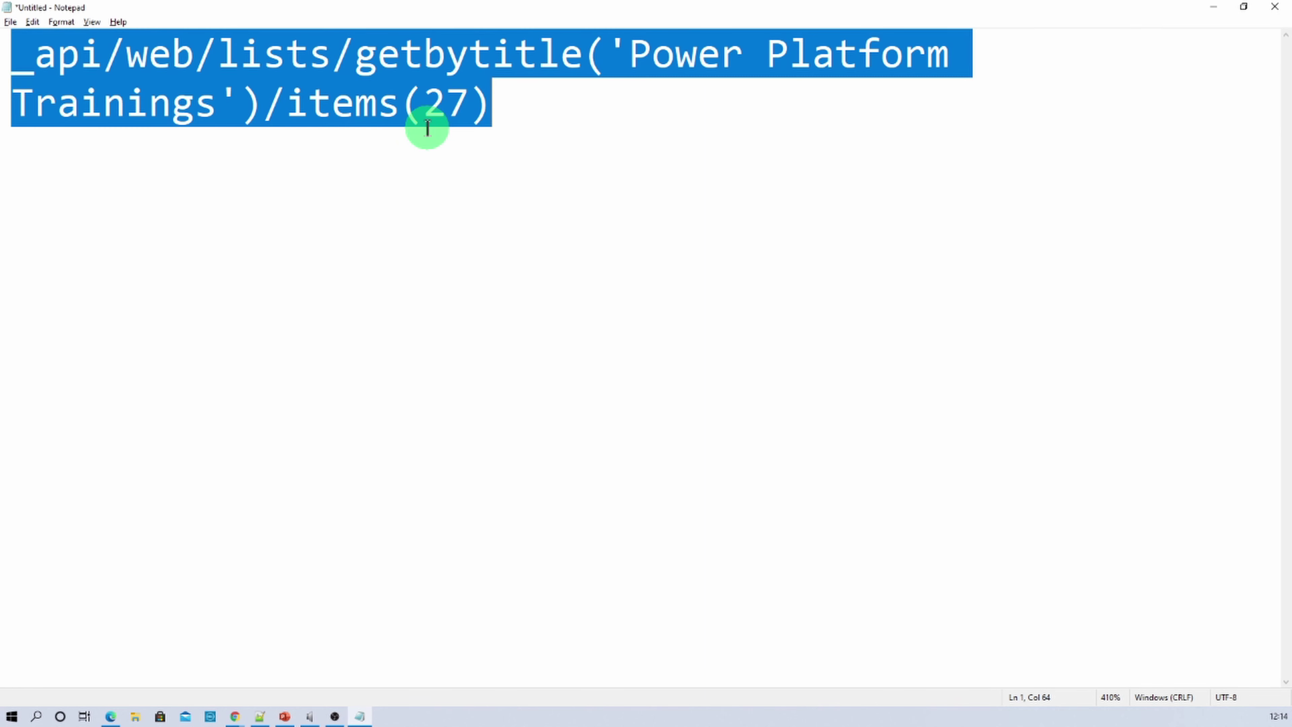
key("alt+Tab")
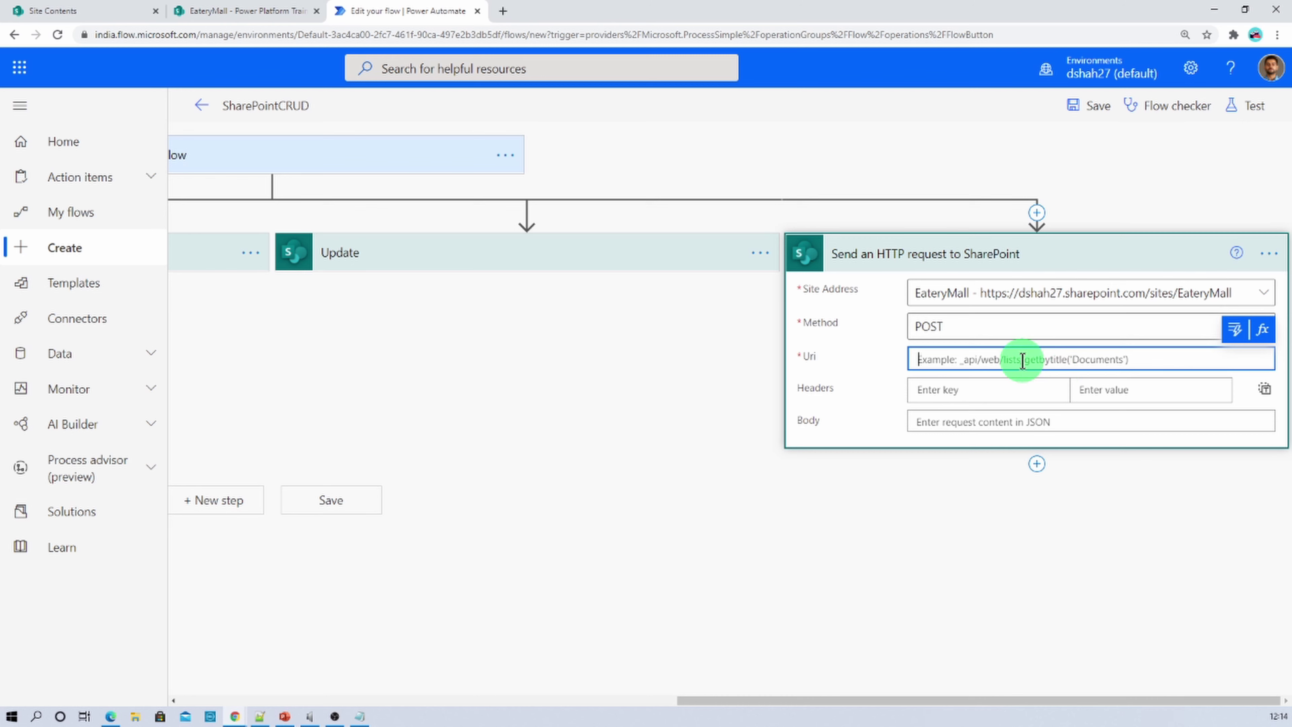
key("ctrl+v")
Add the header content-type with value application/json;odata=verbose to the new HTTP request
left_click(1005, 387)
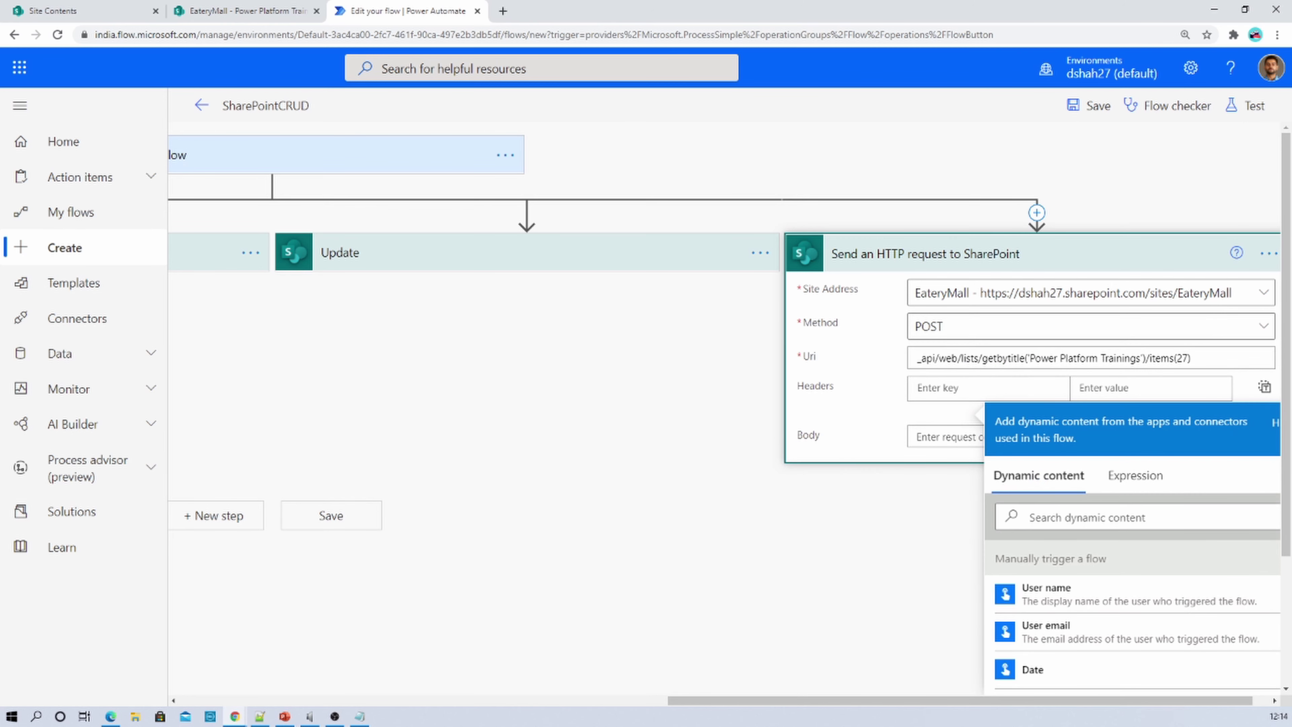
key("alt+Tab")
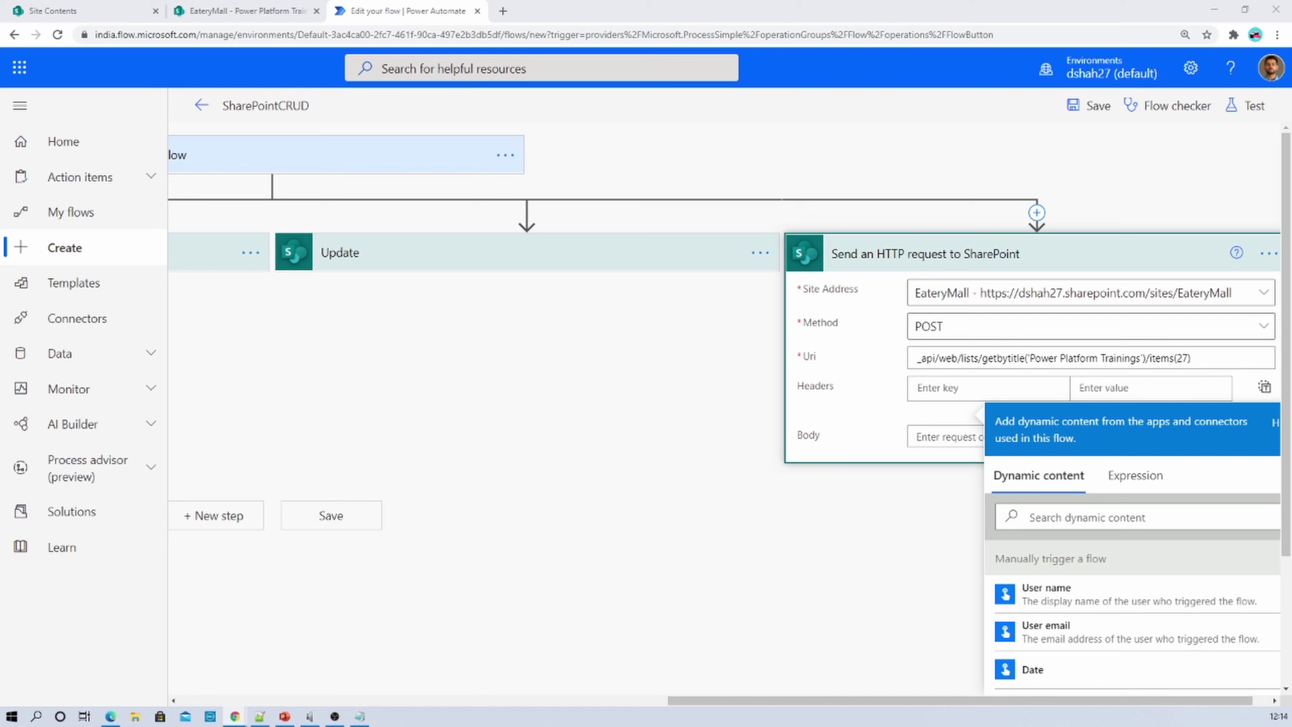
left_click(930, 387)
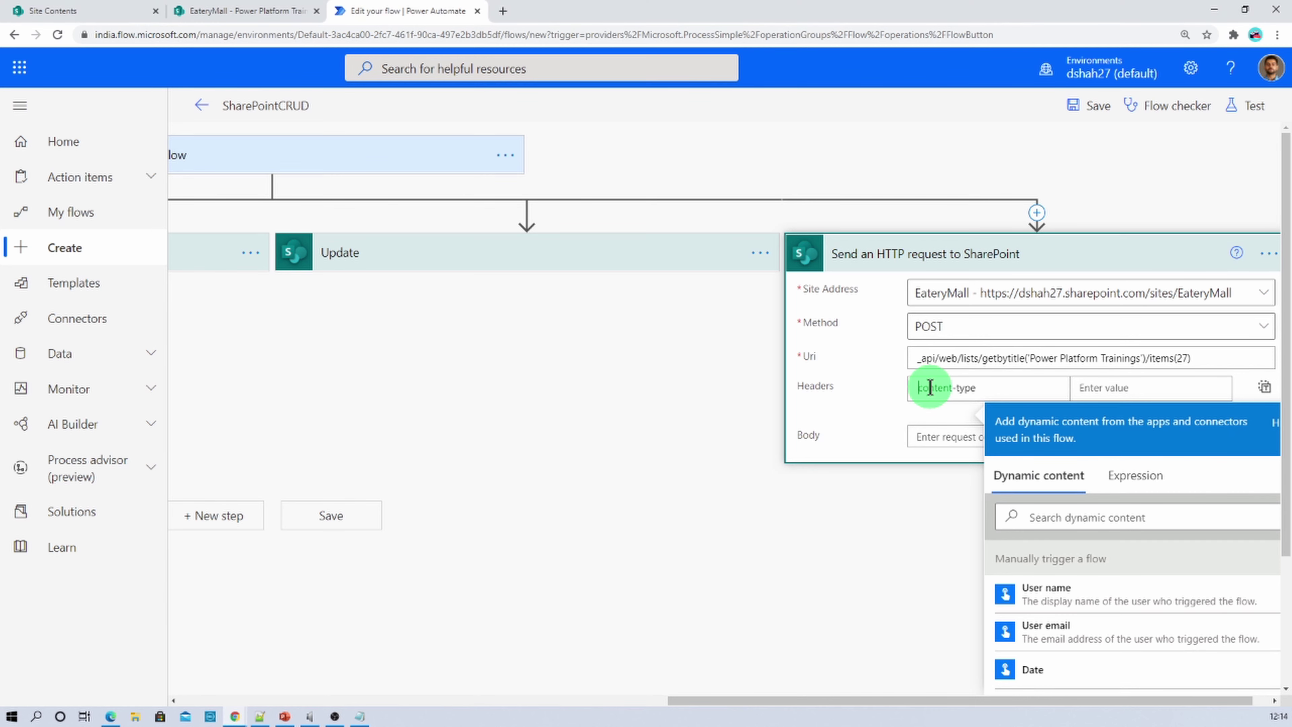
key("alt+Tab")
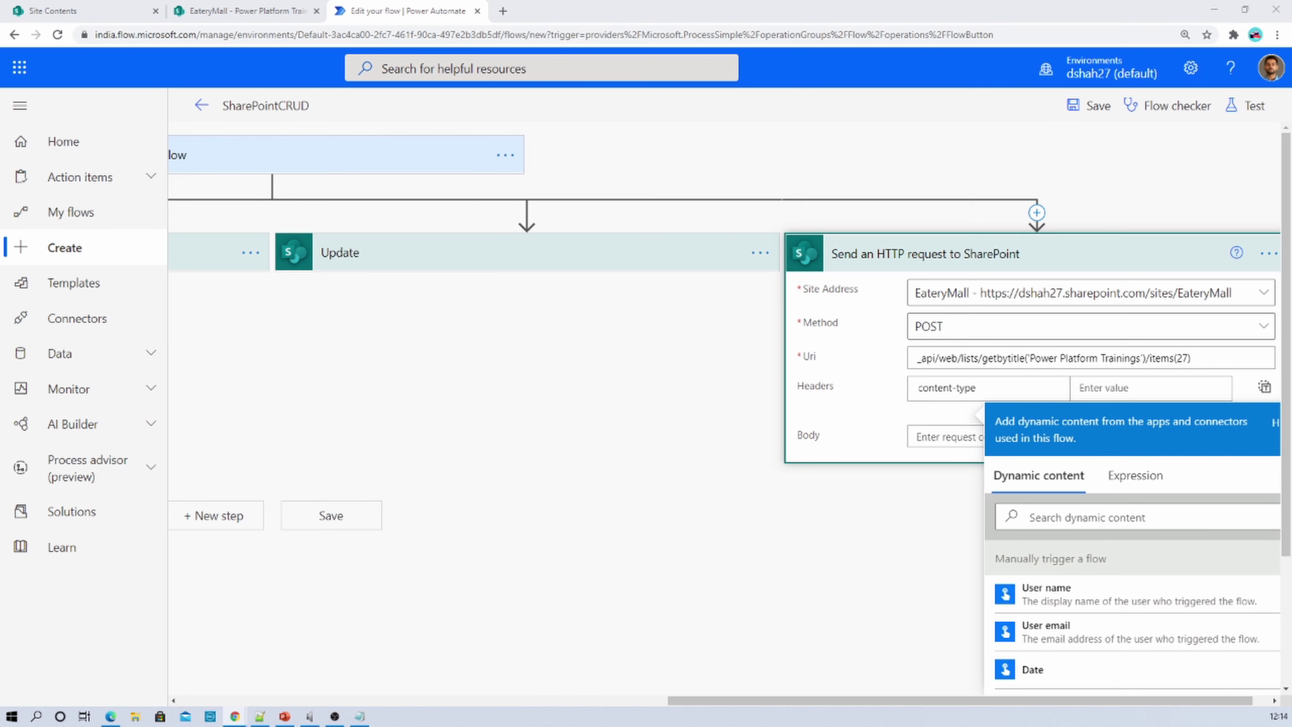
left_click(1099, 394)
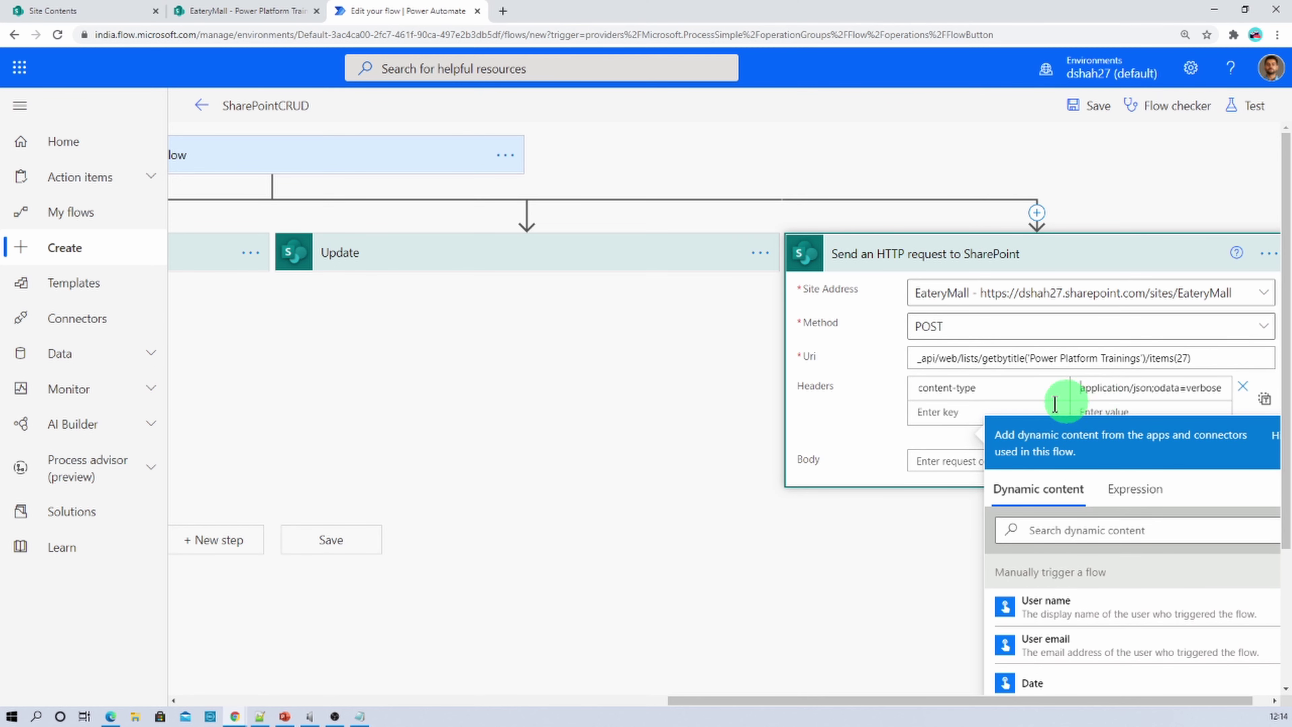
Add a second header If-Match with value * to the new HTTP request
scroll(926, 397, "down", 2)
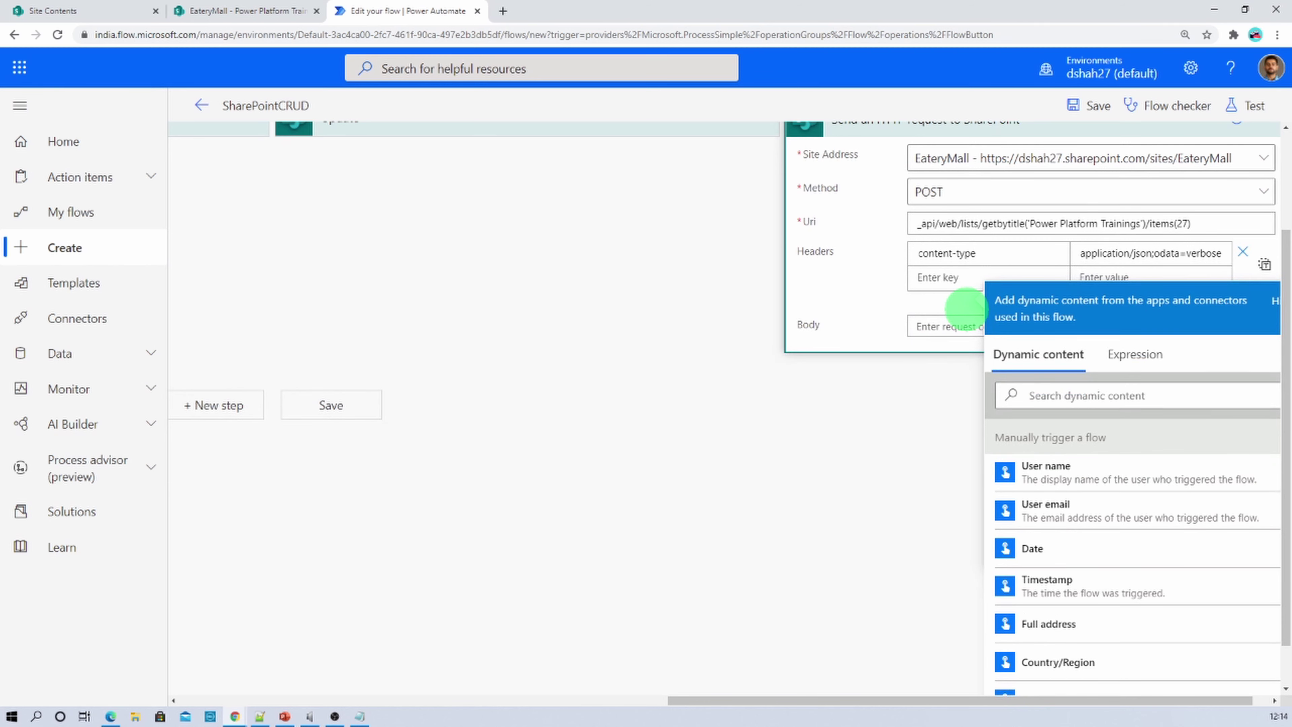
key("alt+Tab")
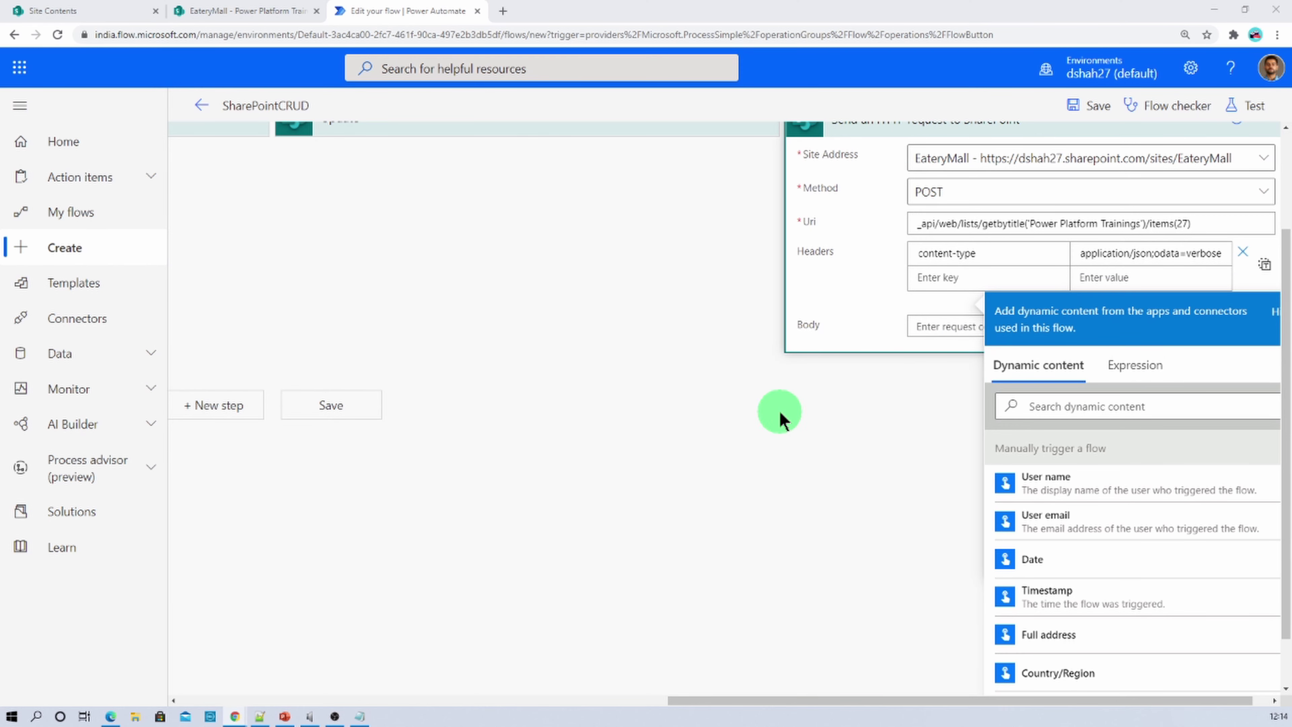
left_click(984, 288)
type("If-Match")
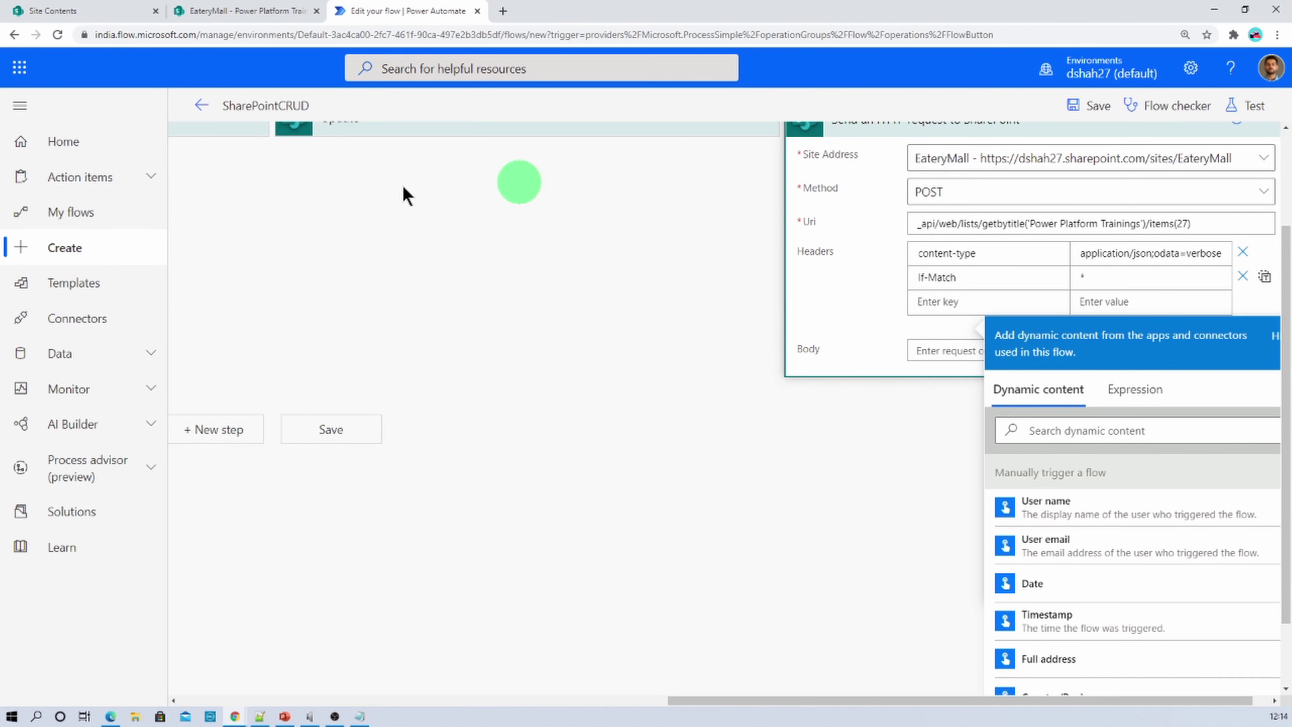
key("Tab")
type("*")
key("alt+Tab")
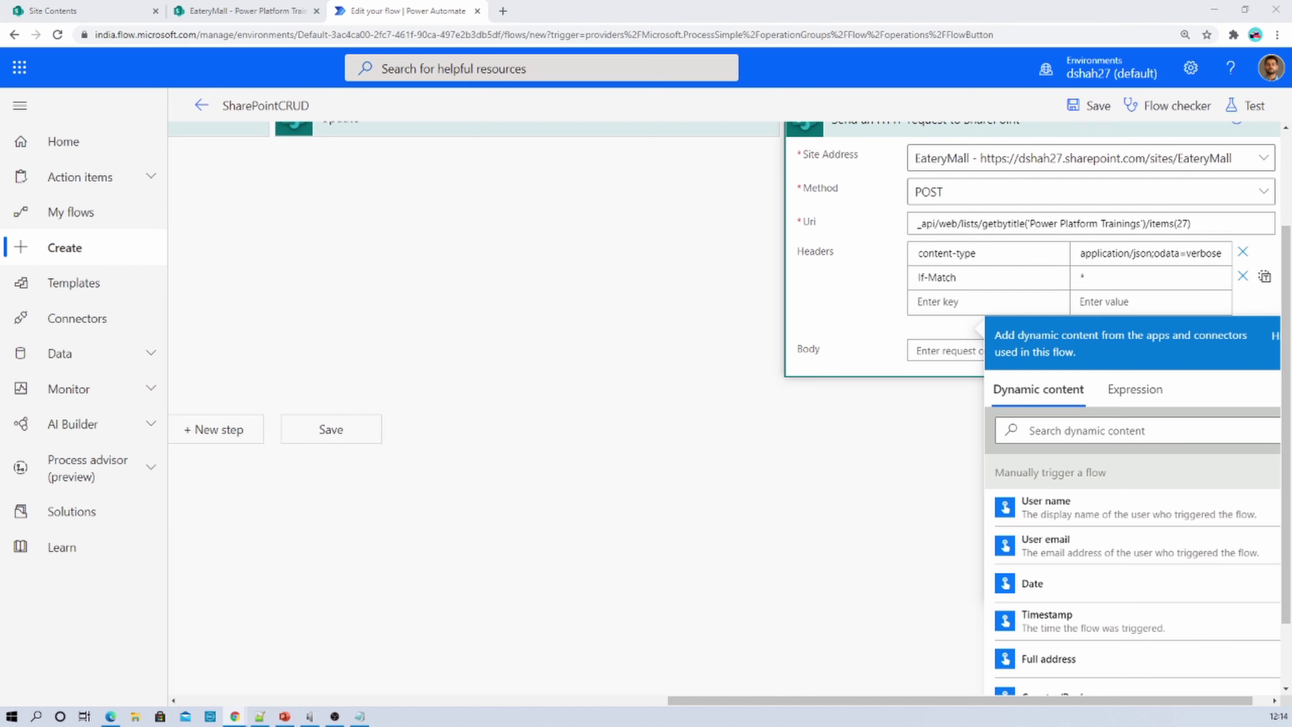
Add a third header X-HTTP-Method with value DELETE to the new HTTP request
left_click(973, 296)
type("X-HTTP-Method")
left_click(1126, 295)
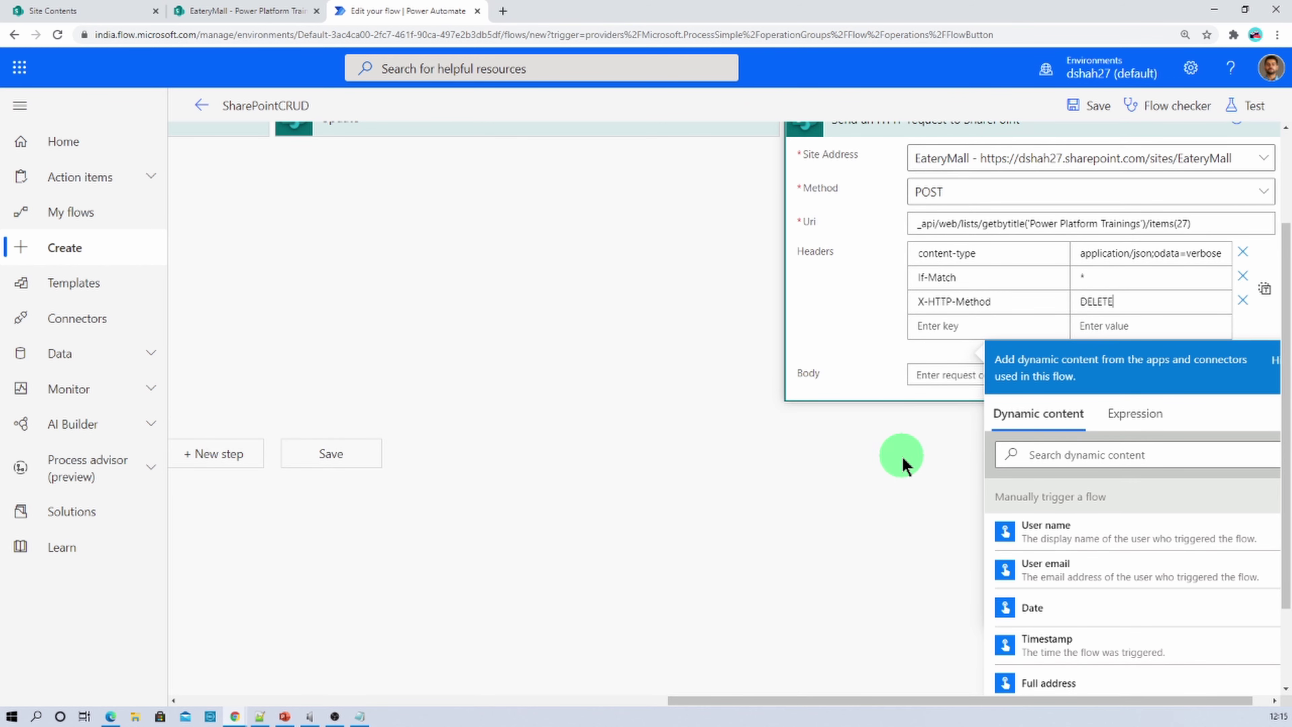
scroll(903, 461, "up", 3)
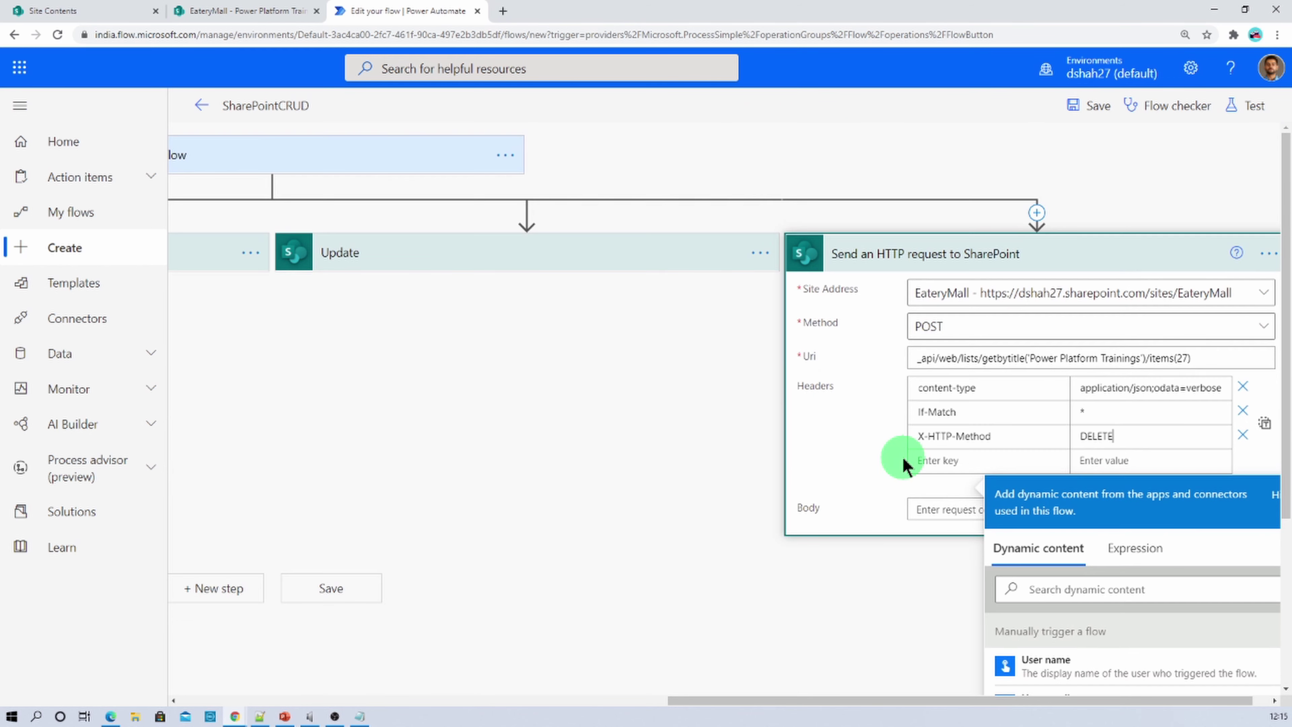
Rename the new HTTP request action as Delete and save the flow
left_click(1263, 258)
left_click(1089, 264)
type("Delete")
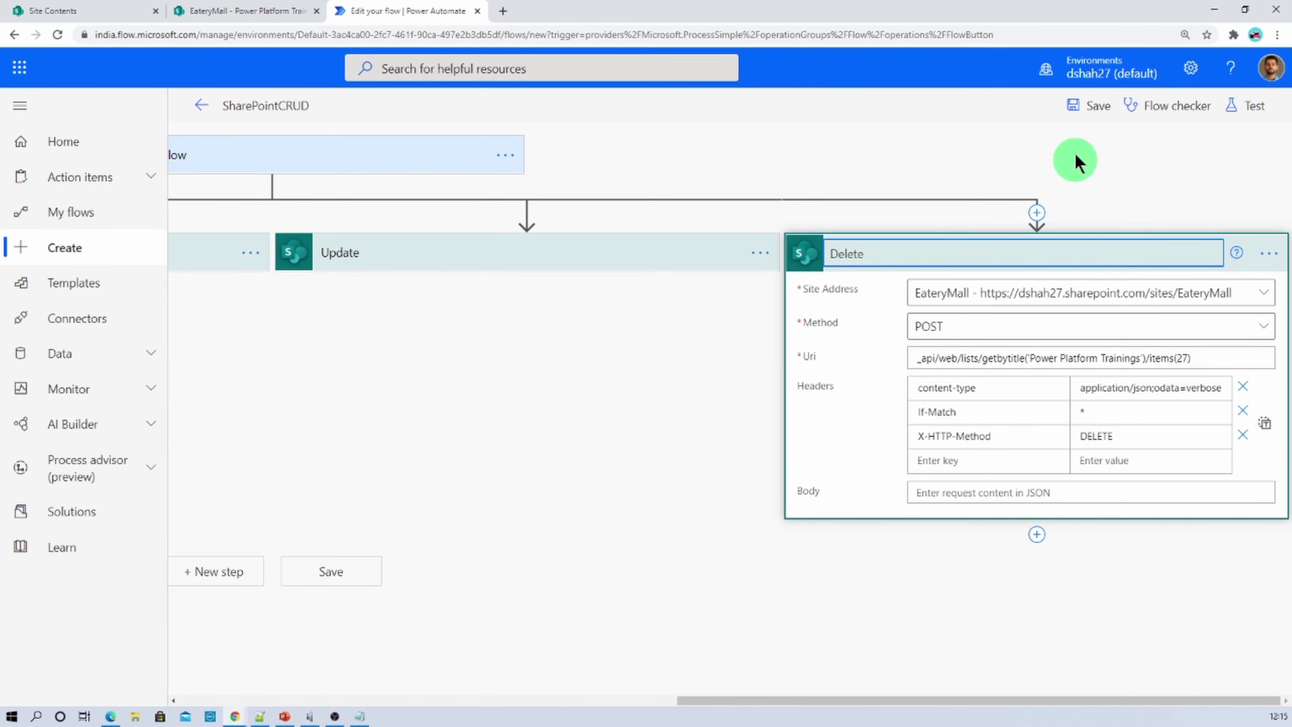
left_click(1100, 108)
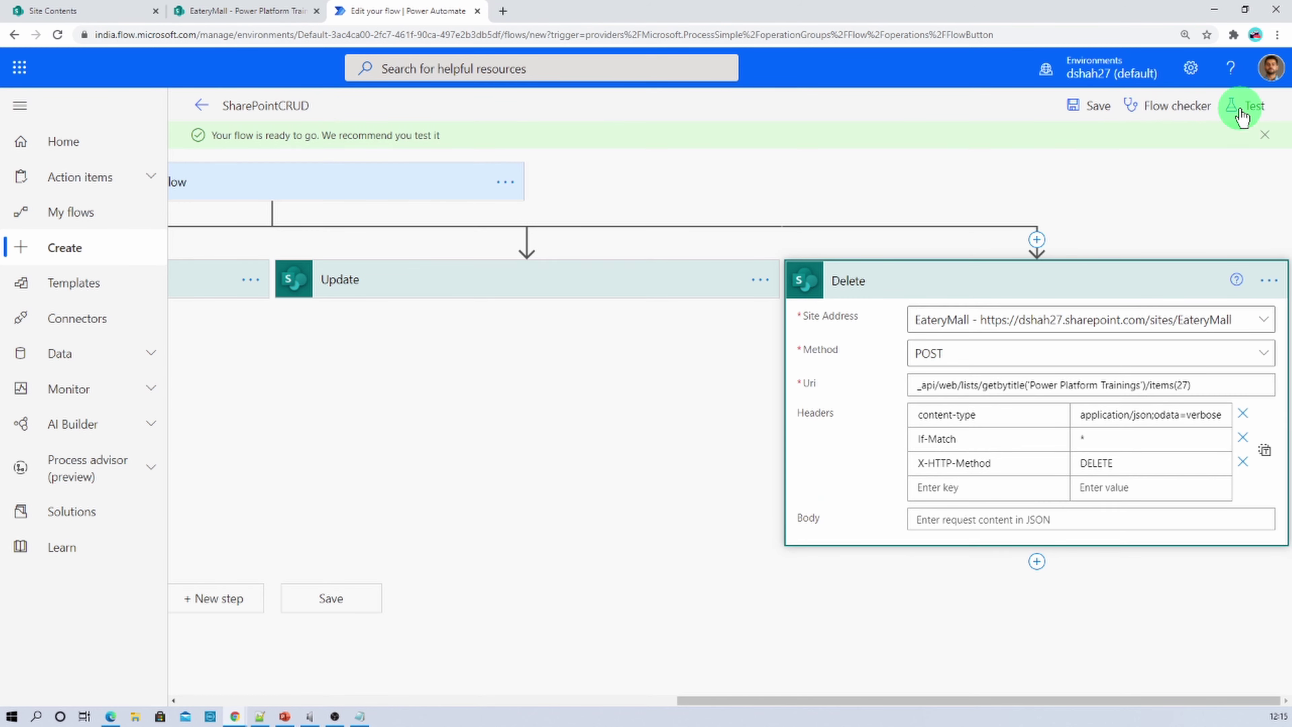
Run a manual test of the flow, checking the Power Platform Trainings list in SharePoint before and after the run
left_click(1241, 112)
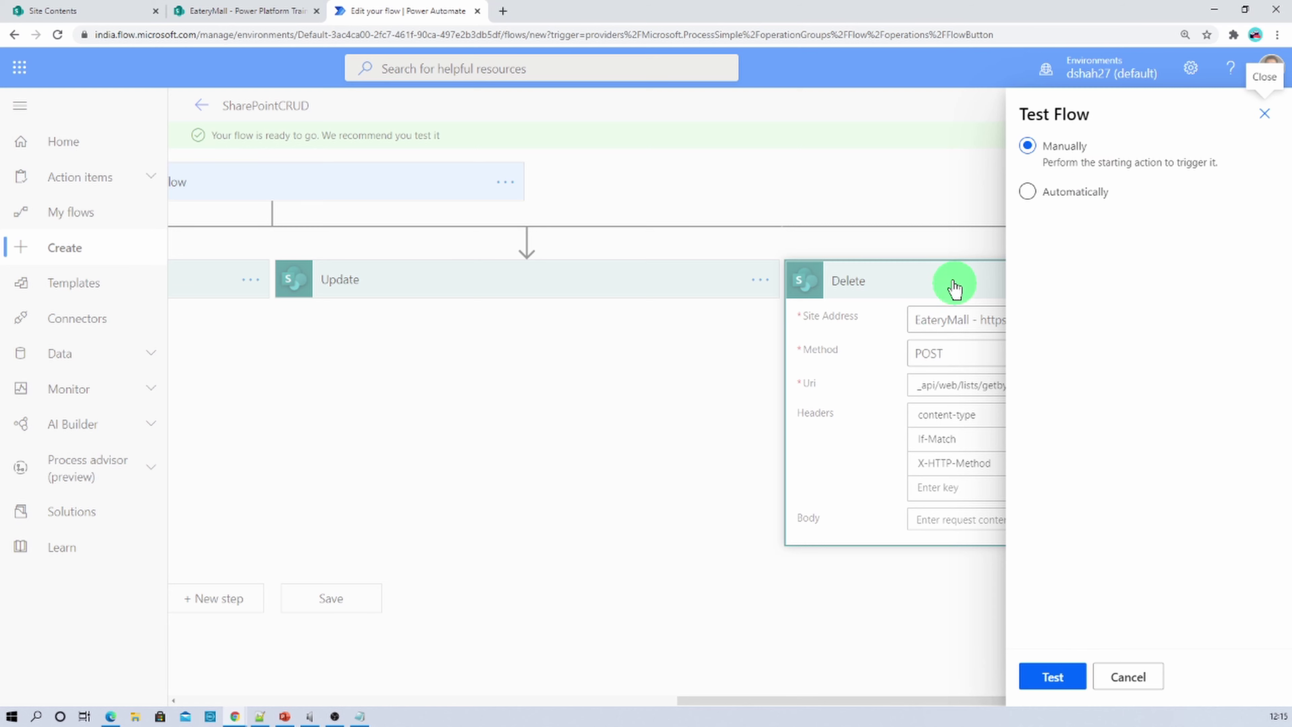
left_click(278, 13)
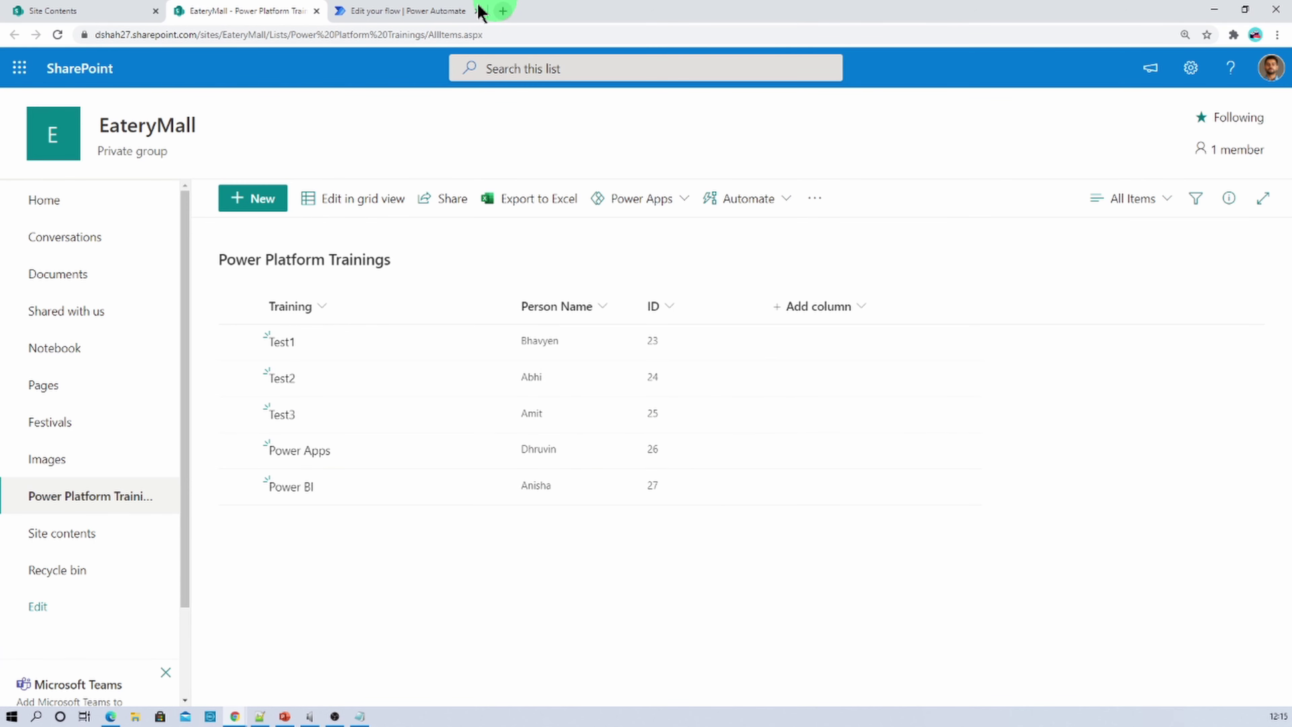
left_click(402, 11)
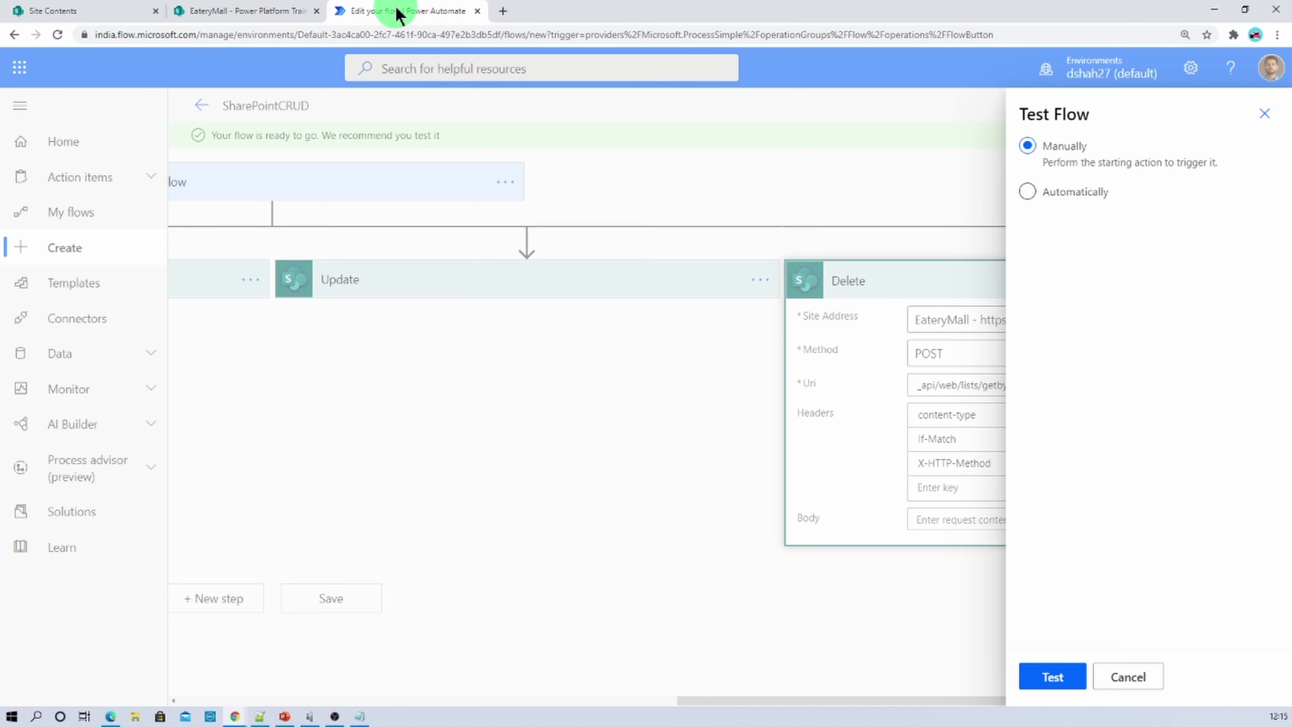
left_click(1053, 677)
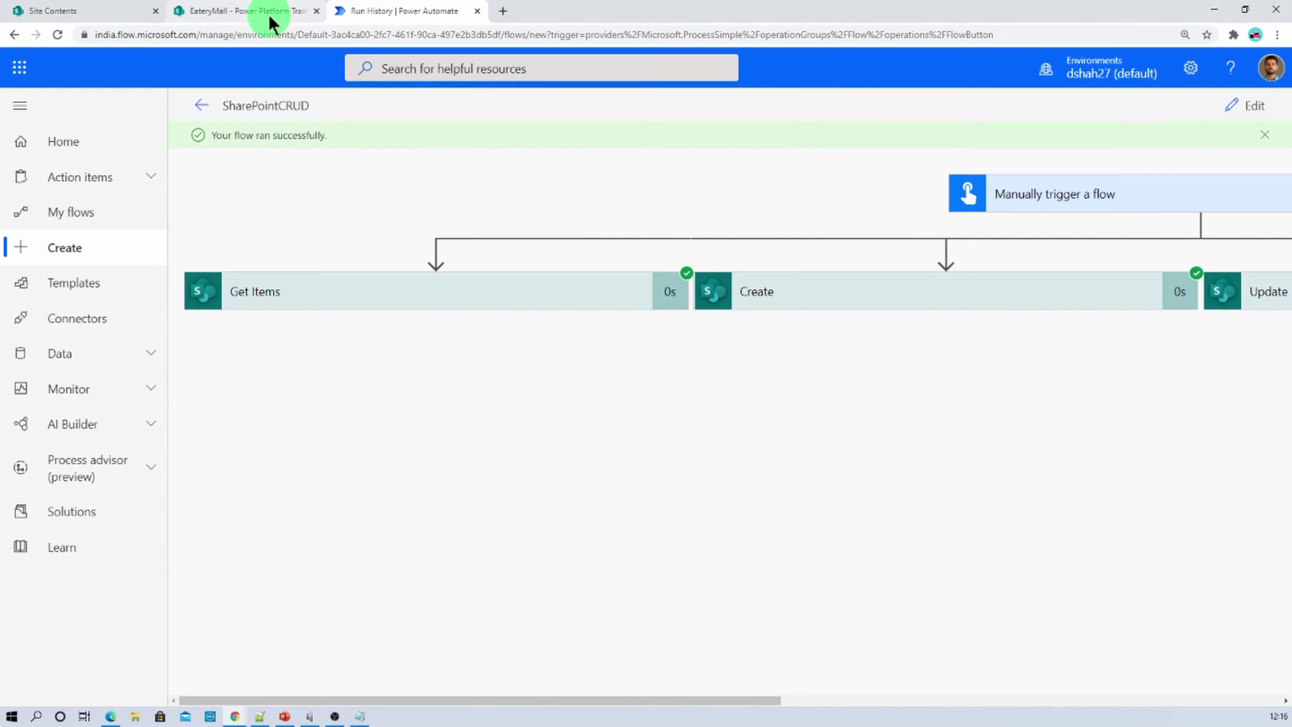
left_click(271, 18)
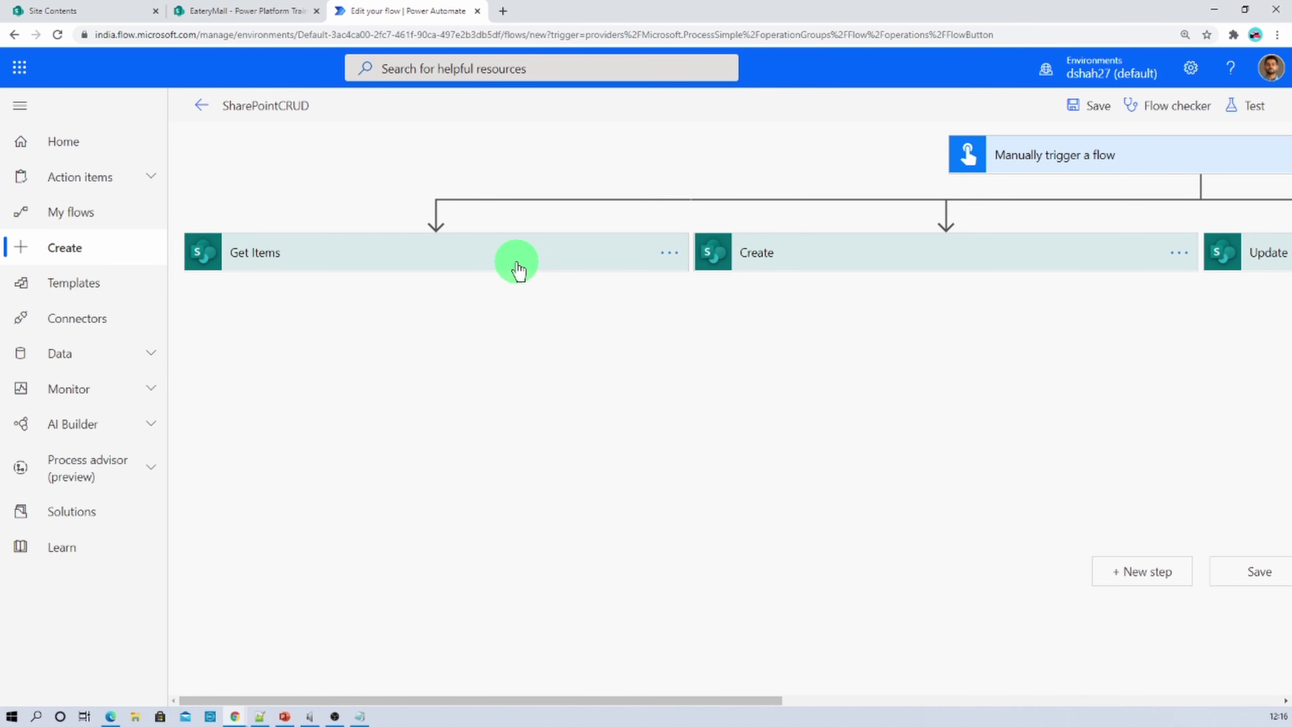
Review the method, Uri, headers and body of the Get Items, Create, Update and Delete requests in the flow
left_click(519, 270)
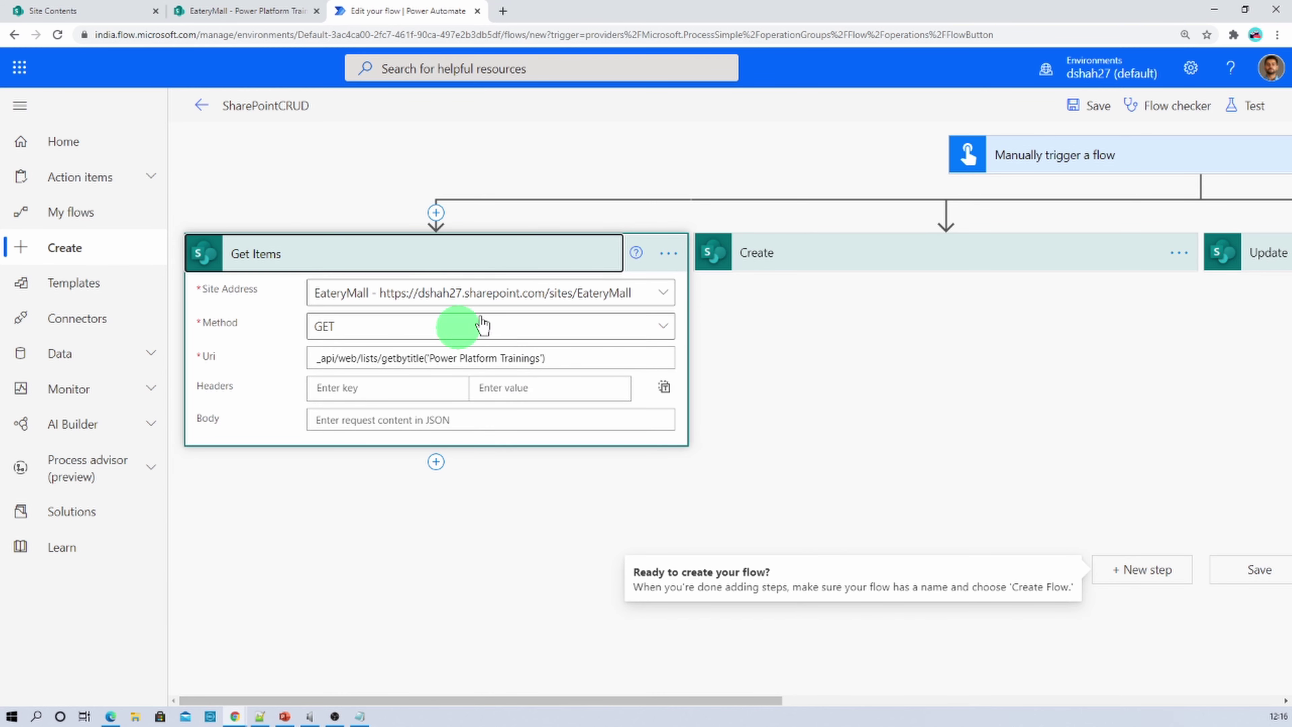
left_click(804, 257)
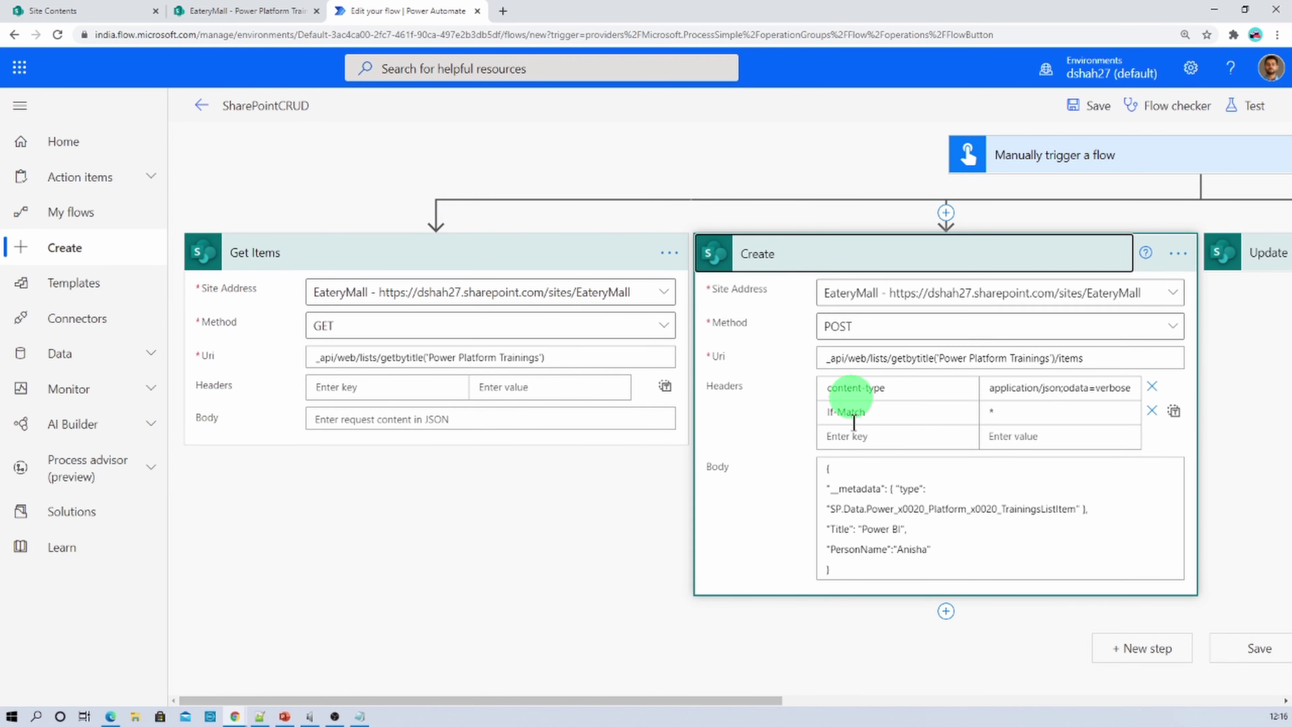
left_click_drag(685, 701, 980, 698)
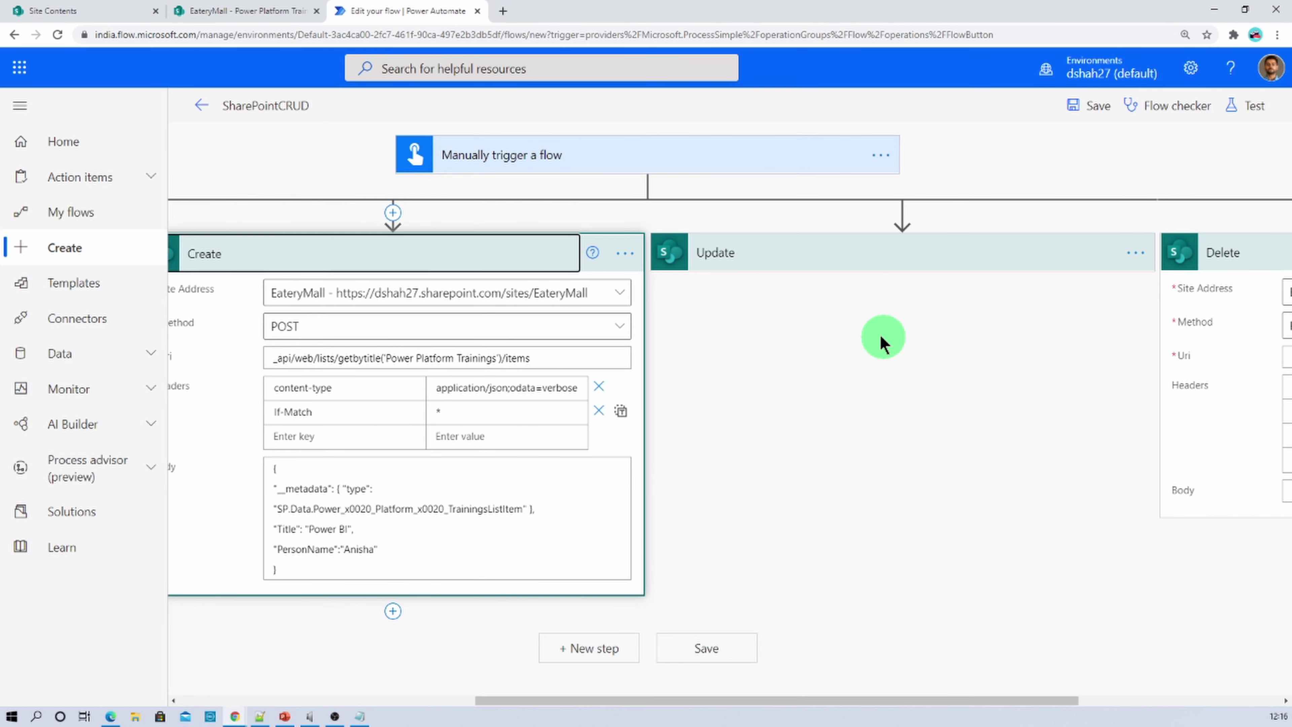
left_click(819, 273)
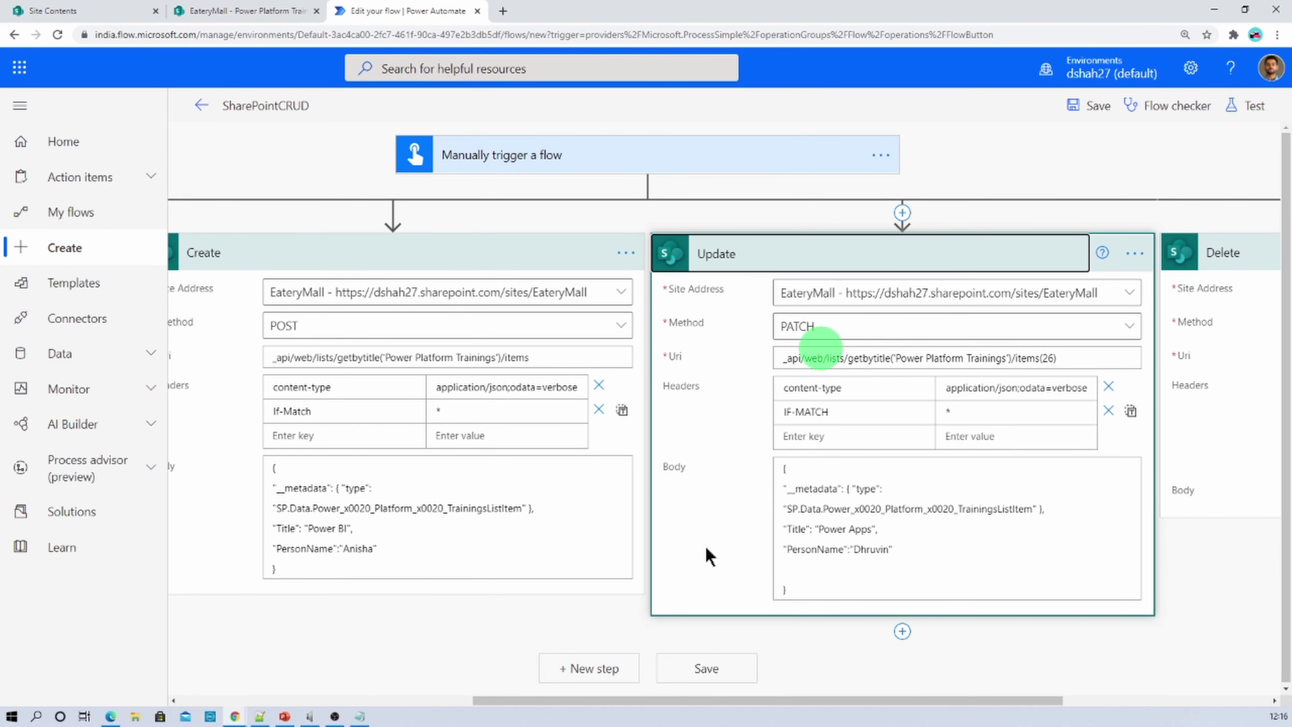
left_click_drag(723, 699, 866, 698)
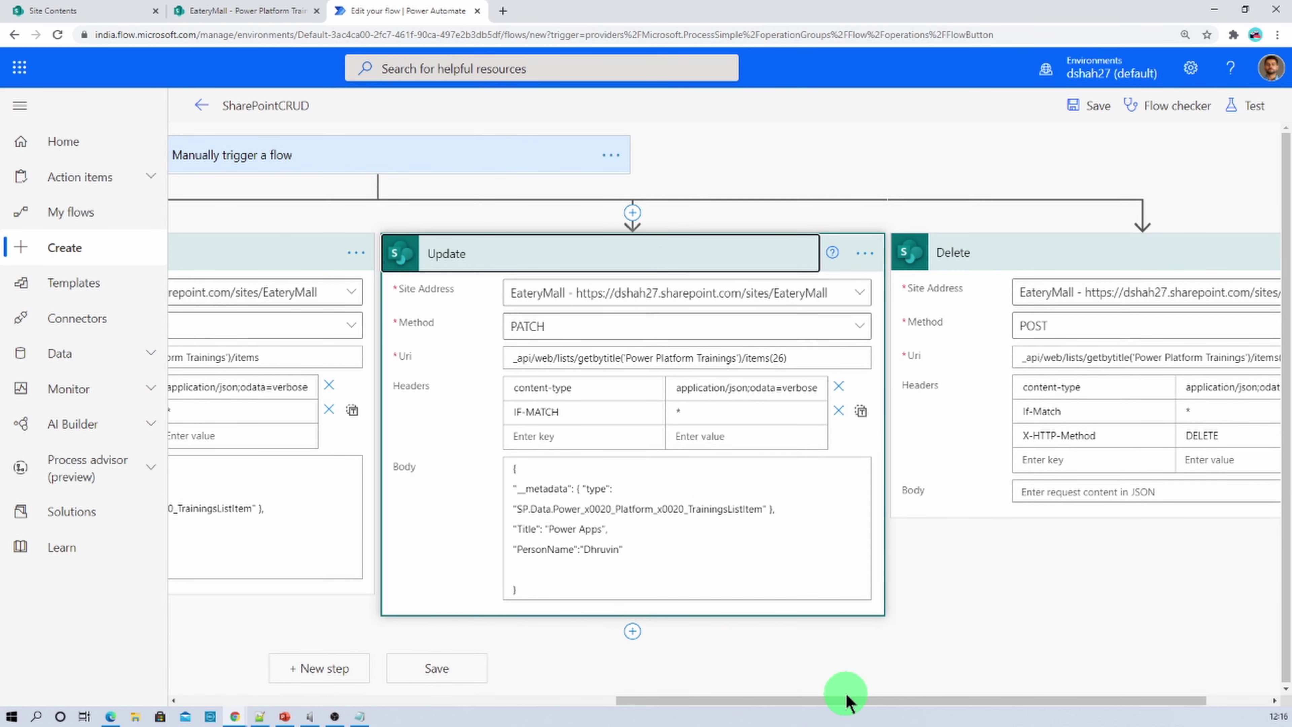
left_click_drag(845, 706, 353, 694)
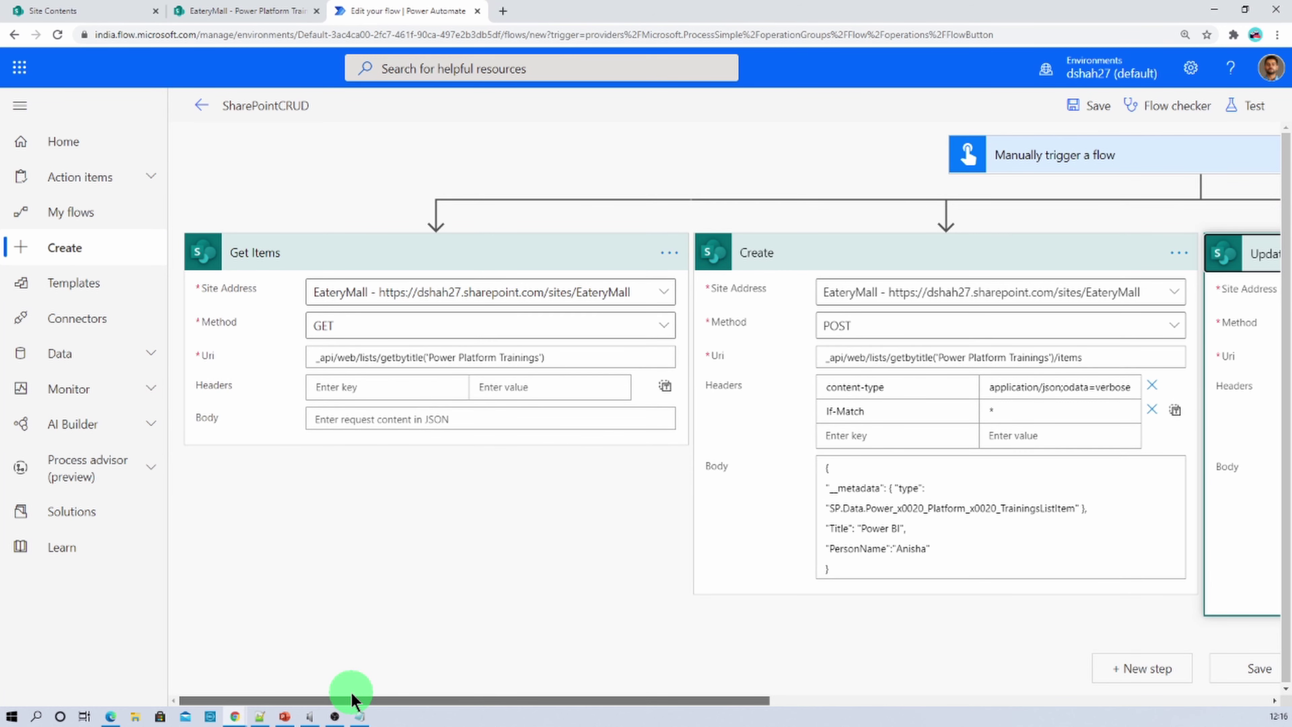
left_click_drag(353, 697, 352, 698)
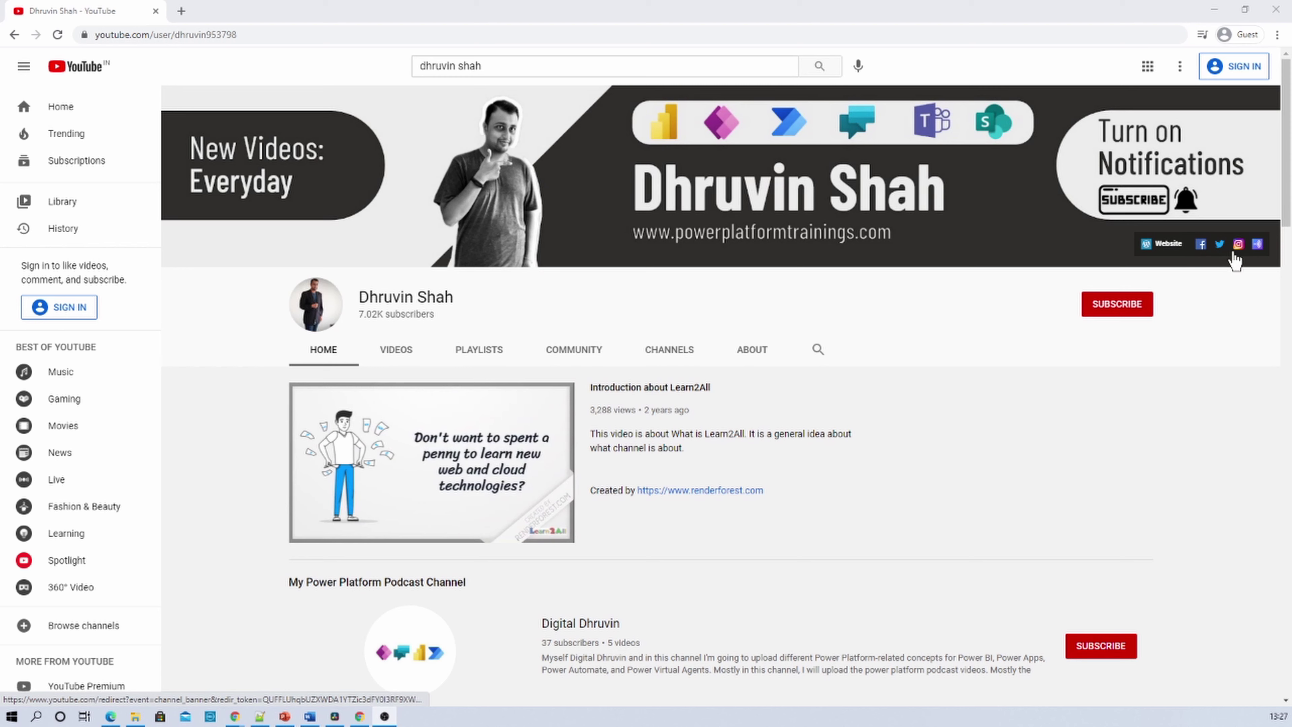
View the Anchor podcast page and the Instagram profile linked in the YouTube channel banner, and return to the channel
left_click(1259, 249)
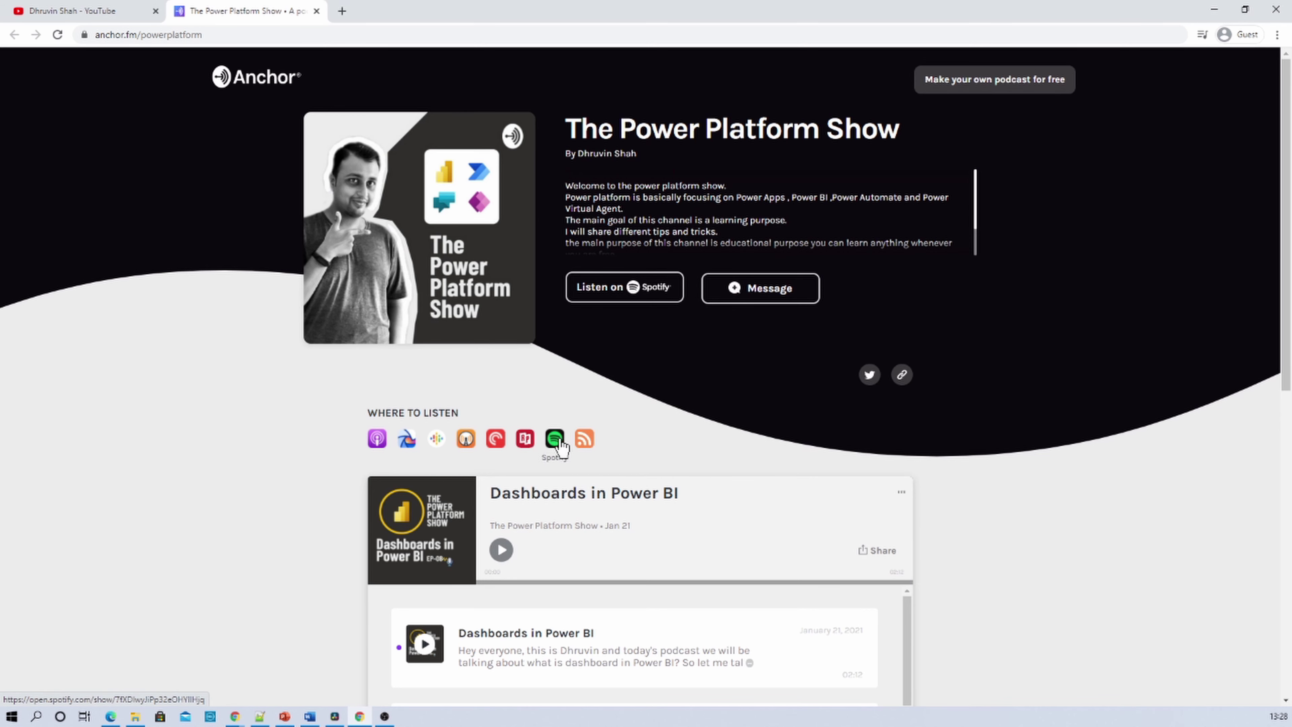
left_click(105, 12)
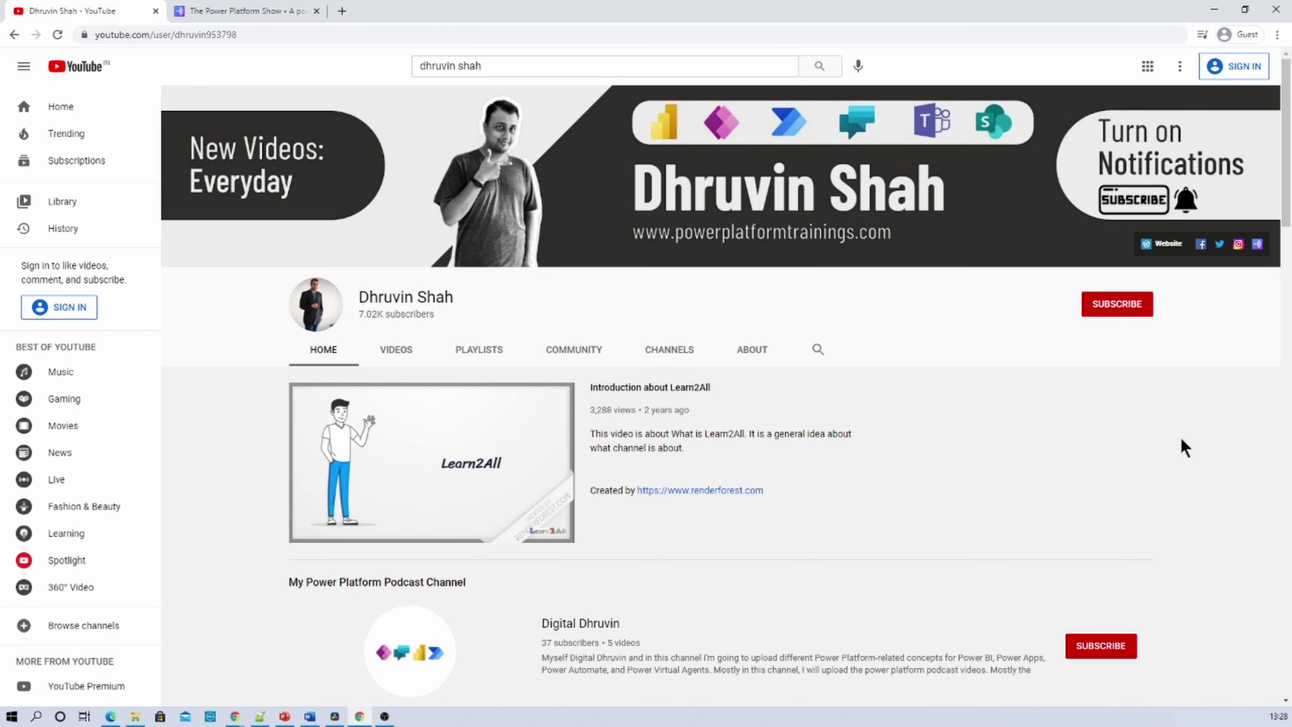
left_click(1239, 255)
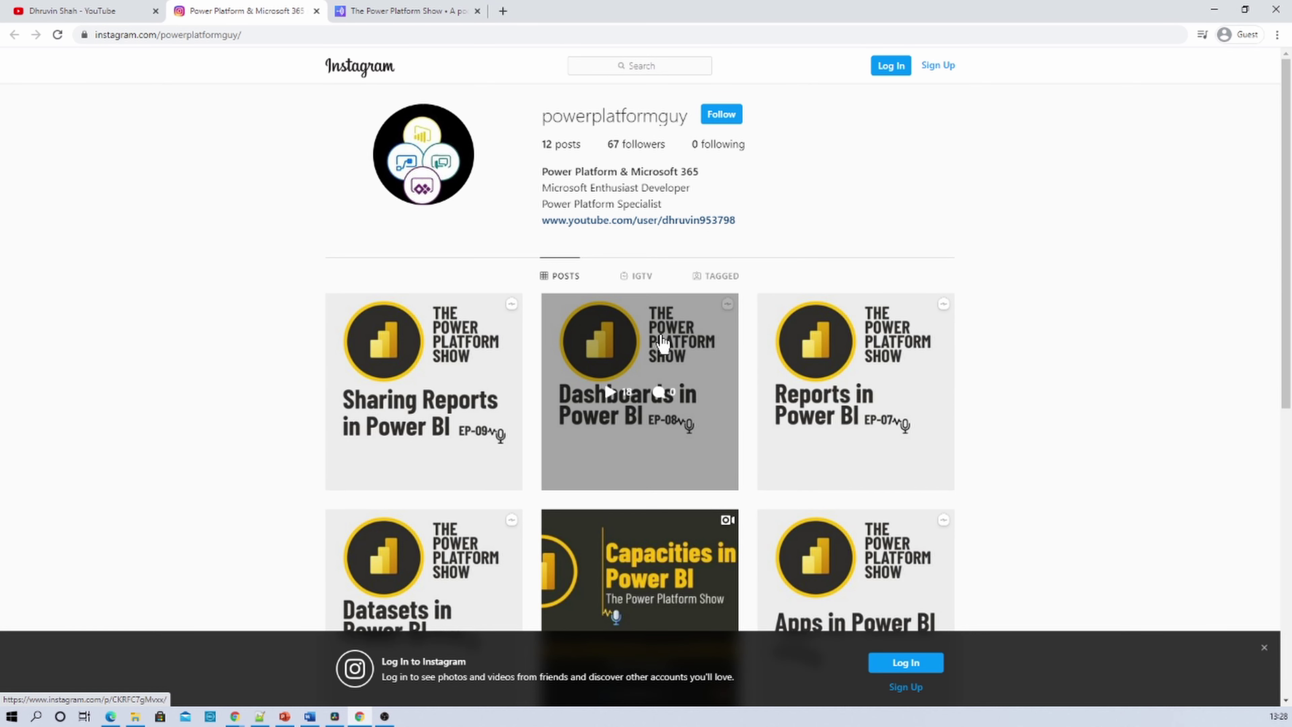
left_click(89, 10)
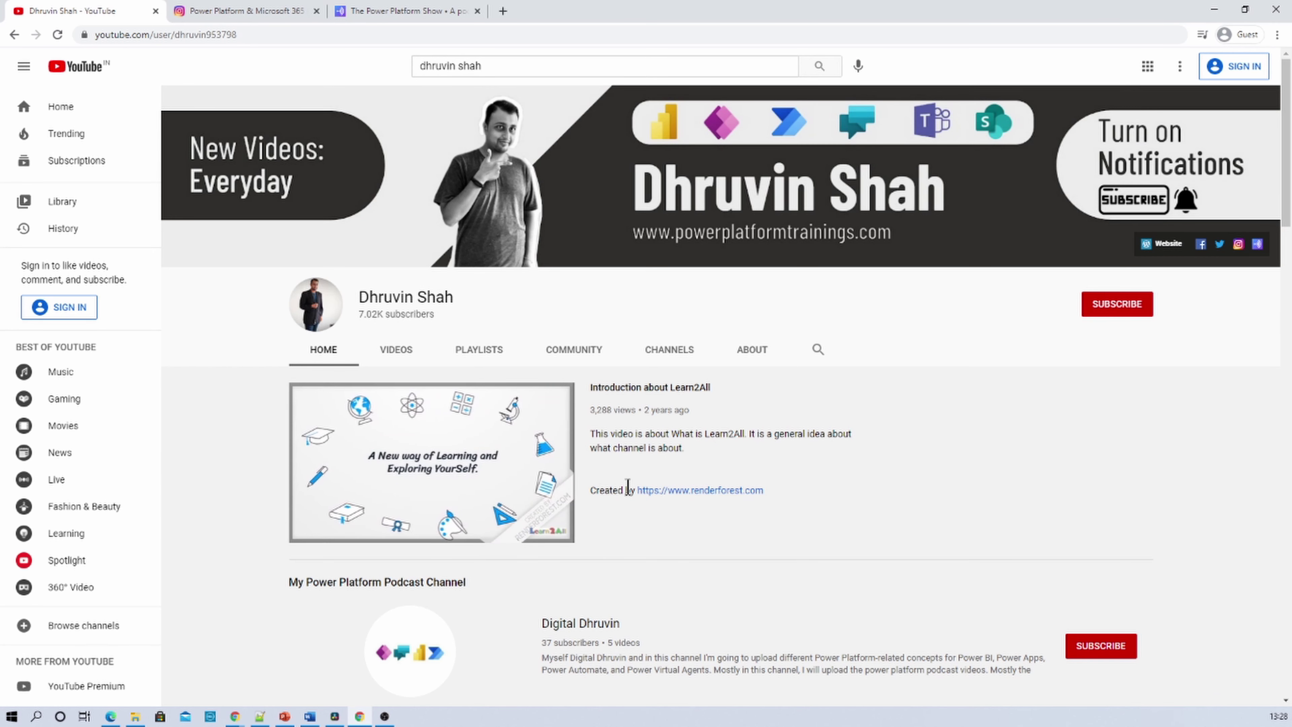
Open the featured Power Platform podcast channel in a new browser tab, view its uploads and return to the main channel
scroll(628, 487, "down", 1)
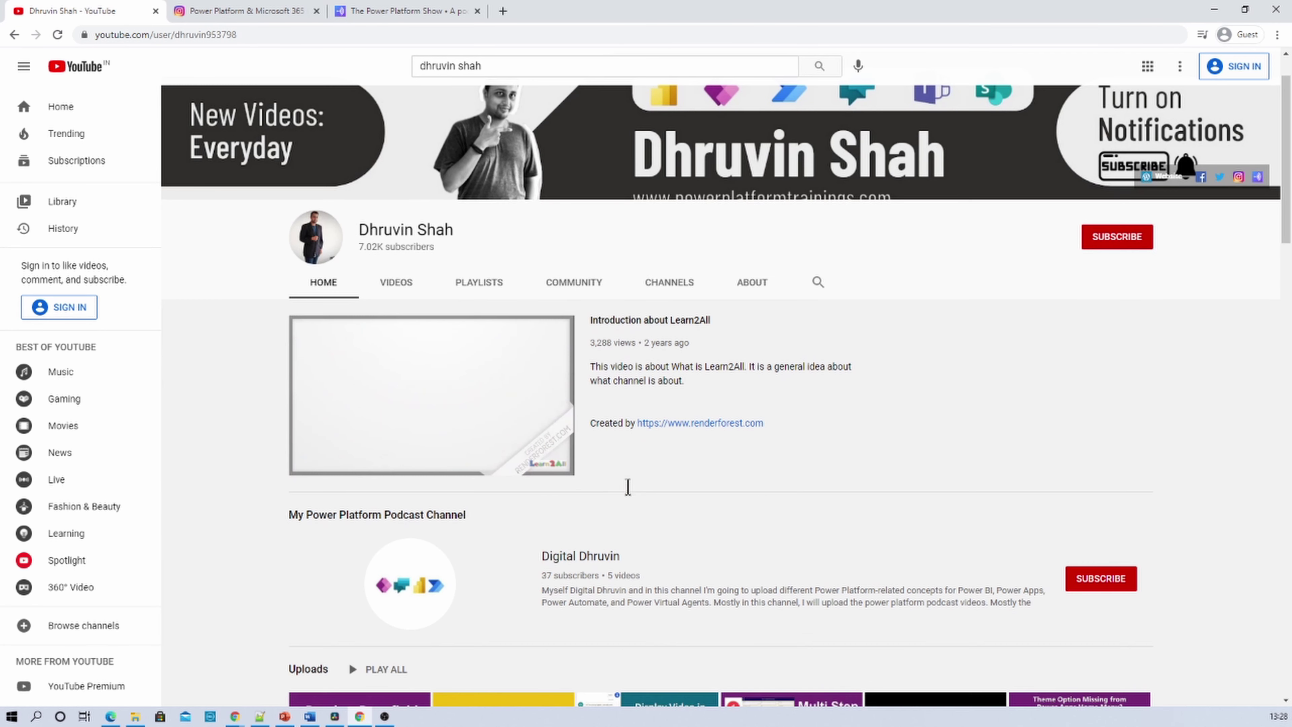
right_click(564, 555)
left_click(582, 567)
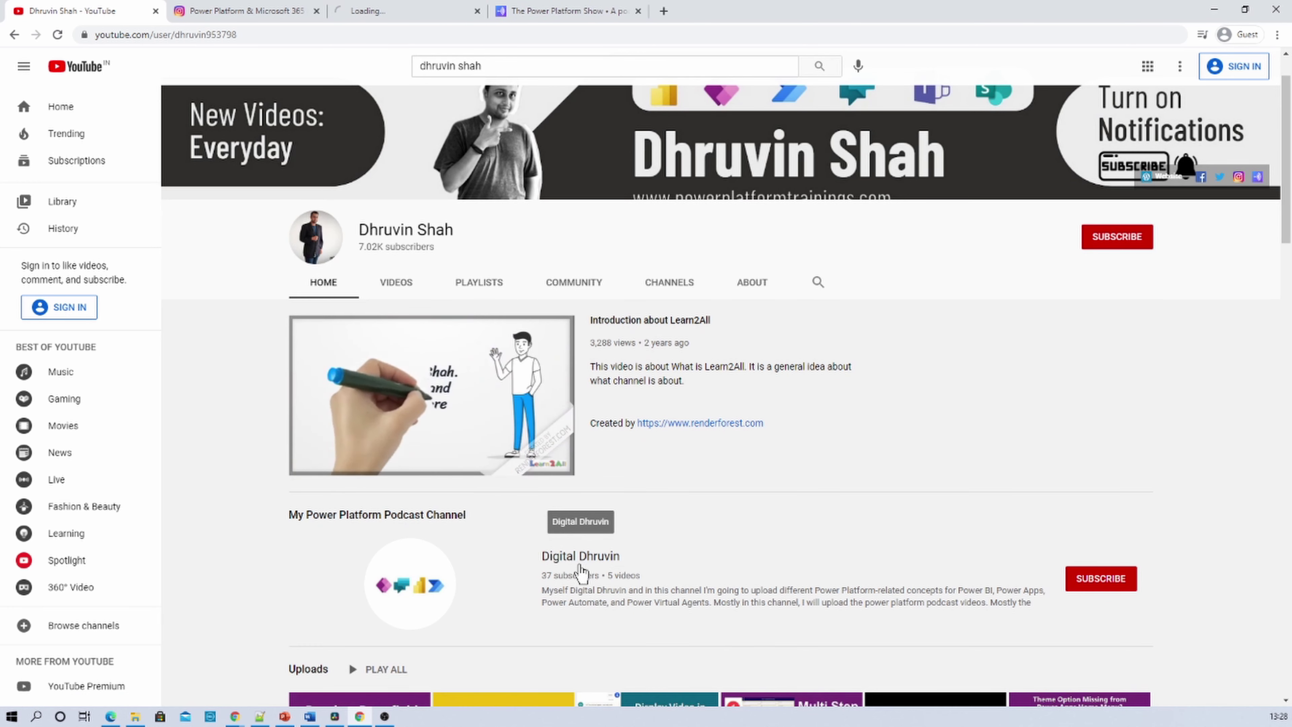
left_click(397, 9)
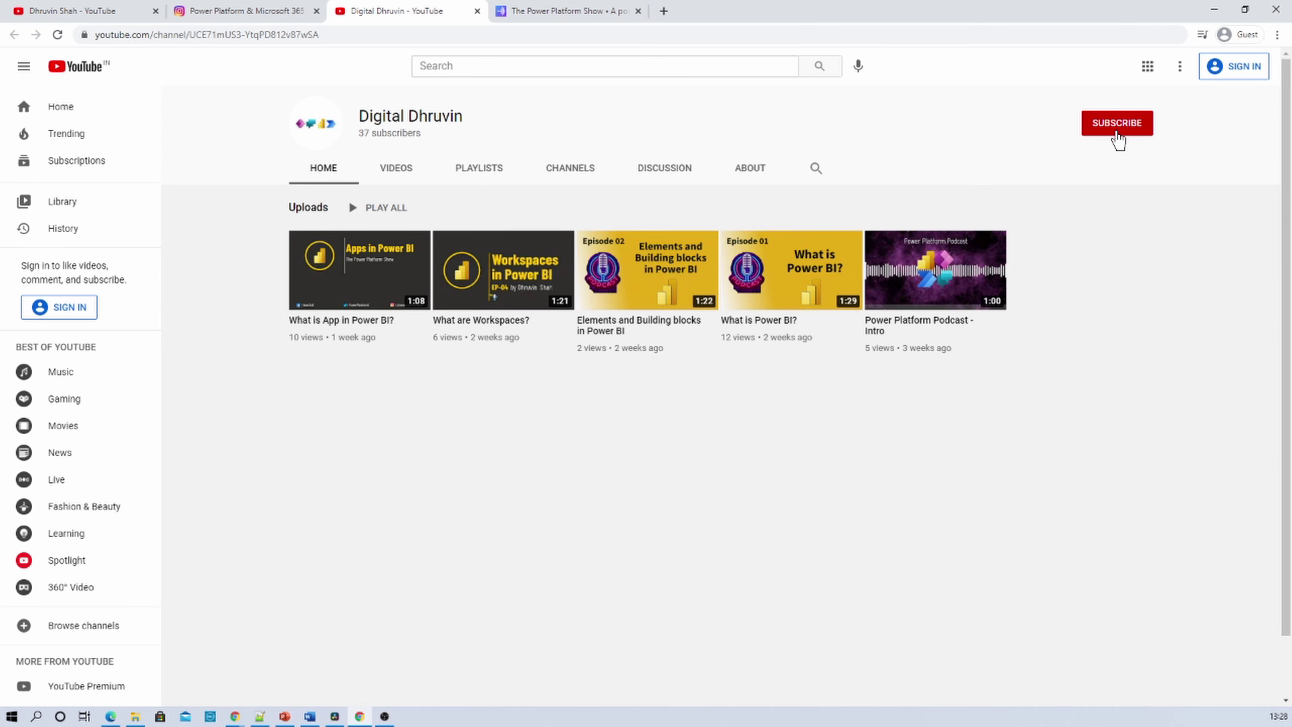
left_click(136, 13)
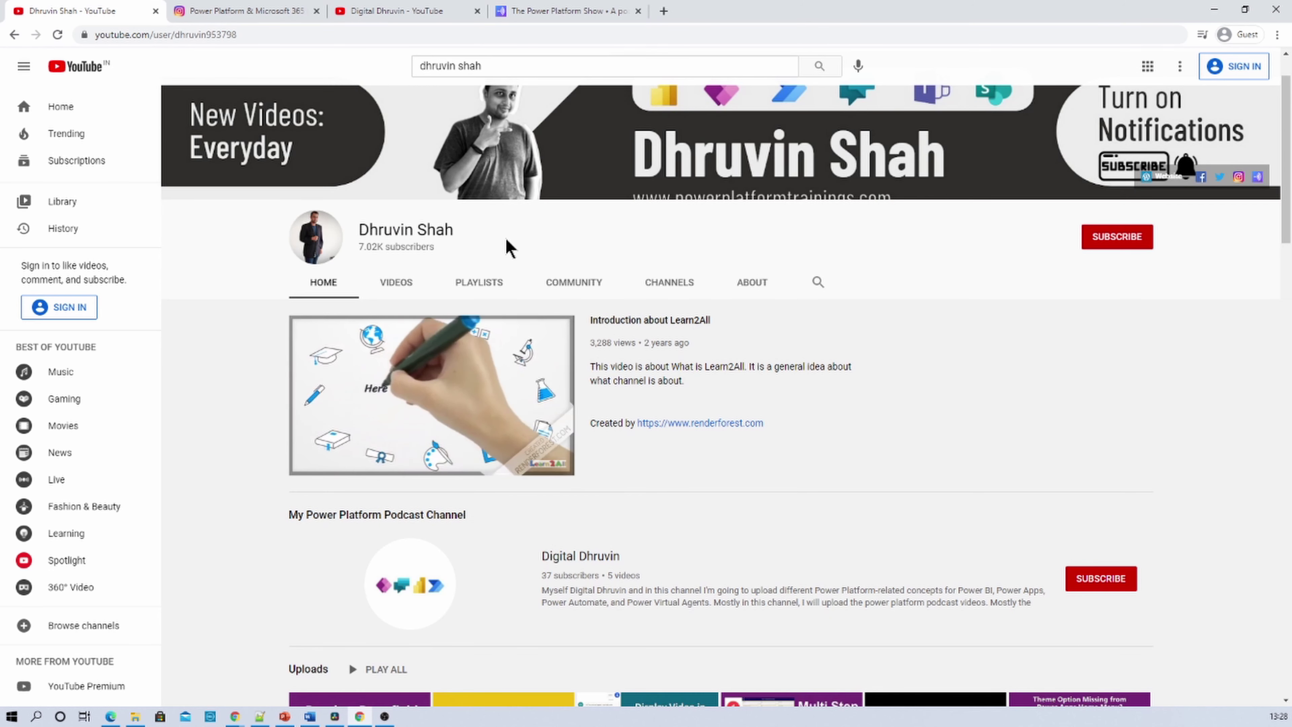